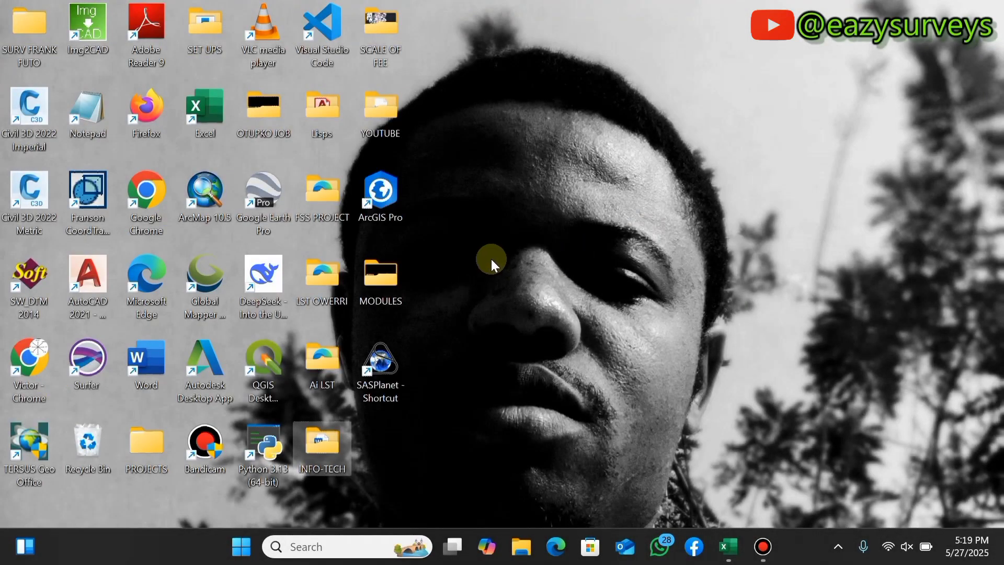
# Open SAS.Planet from the desktop and bring Africa into view on the world map.
pyautogui.doubleClick(385, 364)
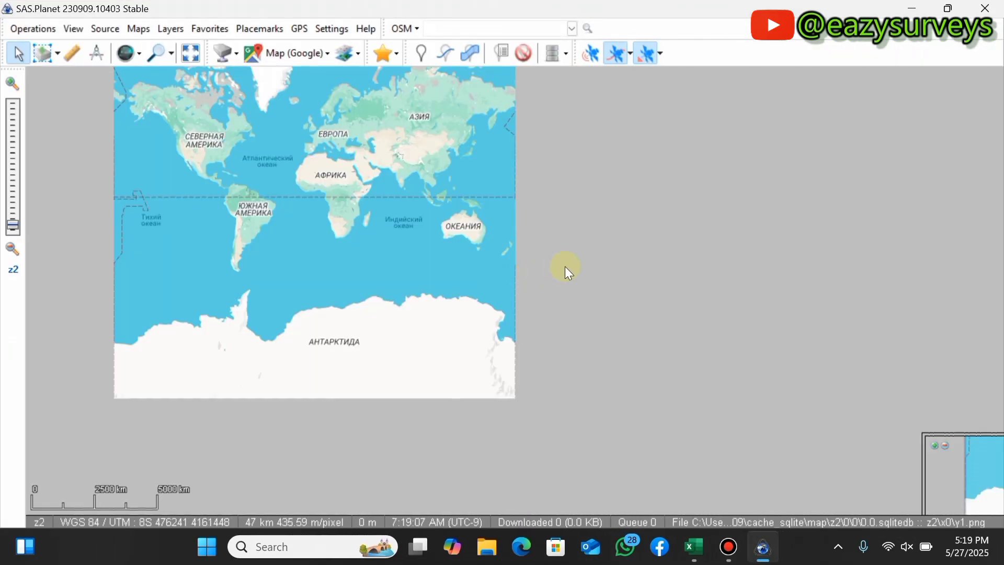
pyautogui.moveTo(347, 254); pyautogui.dragTo(535, 280)
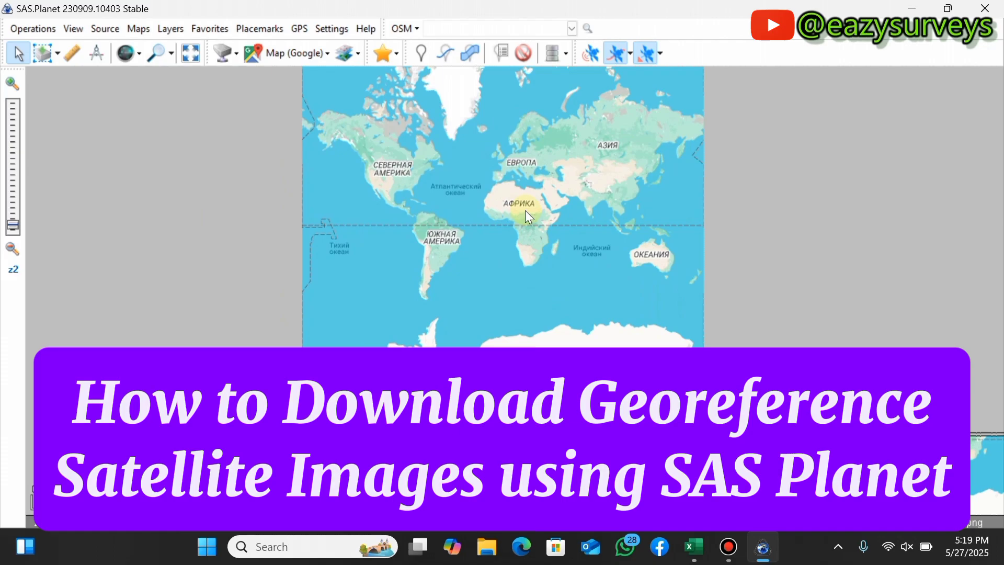
pyautogui.scroll(1, 523, 210)
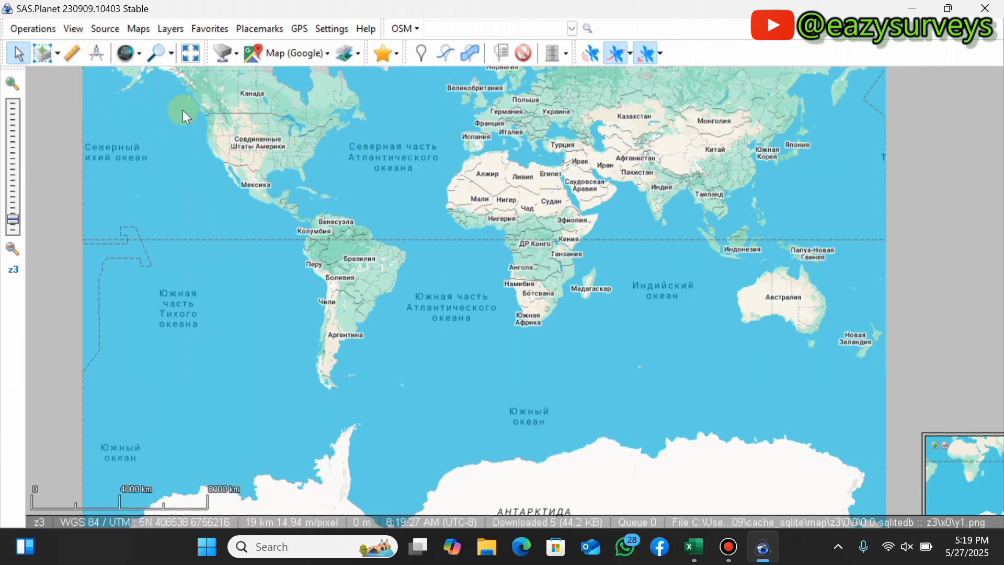
pyautogui.scroll(1, 528, 217)
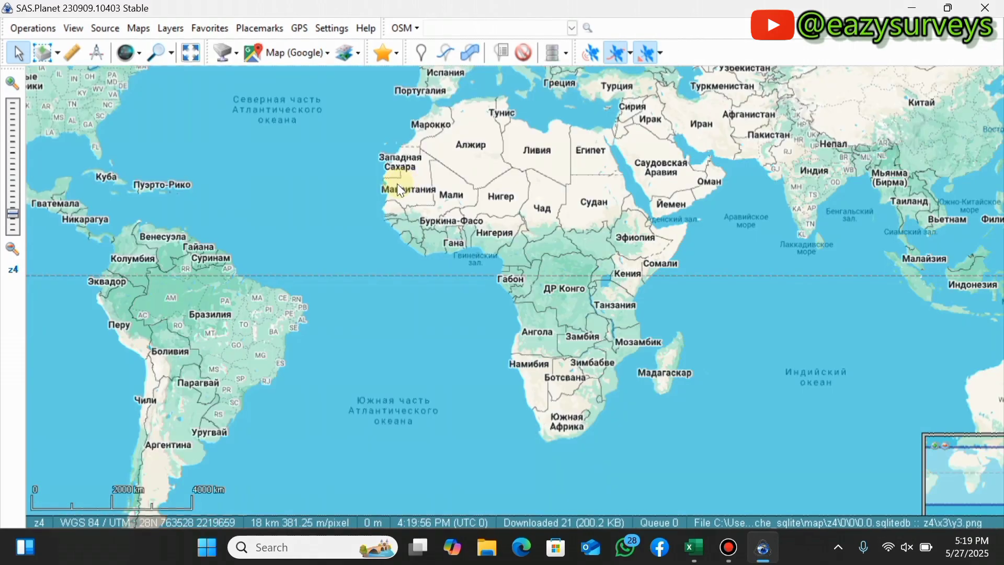
# Review the available operations, view options, tile sources and map providers, including the Marine and Google map collections.
pyautogui.click(32, 28)
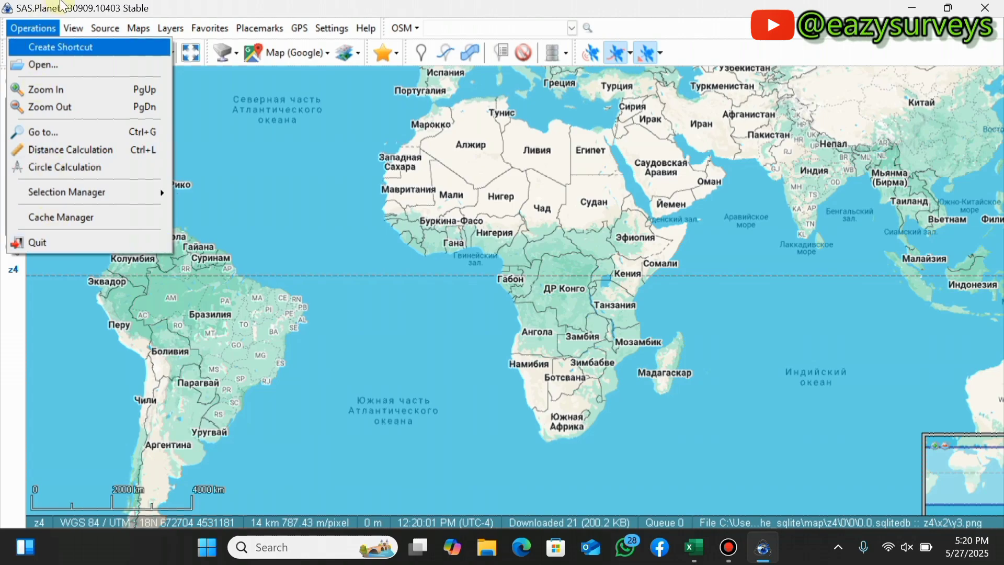
pyautogui.moveTo(73, 27)
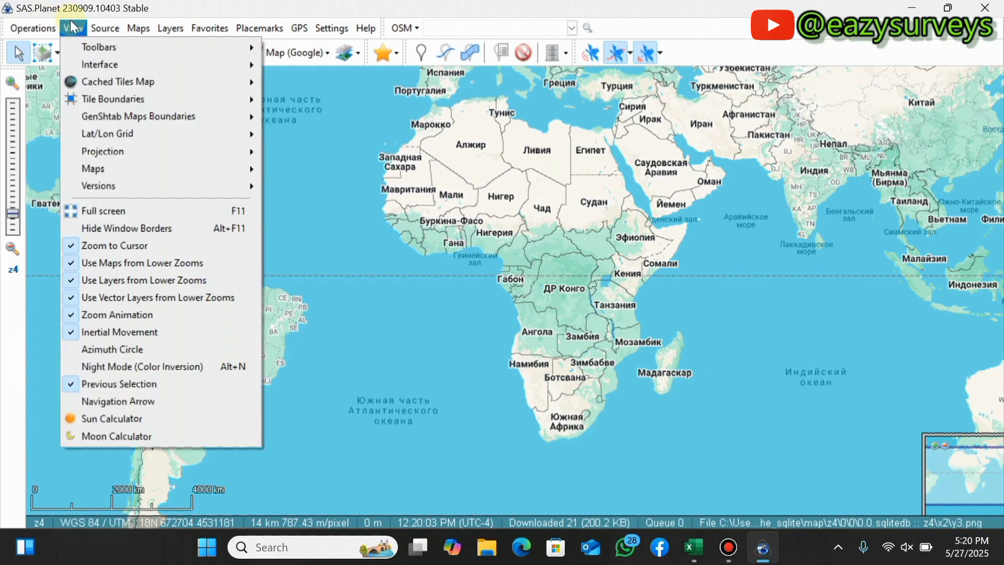
pyautogui.moveTo(103, 30)
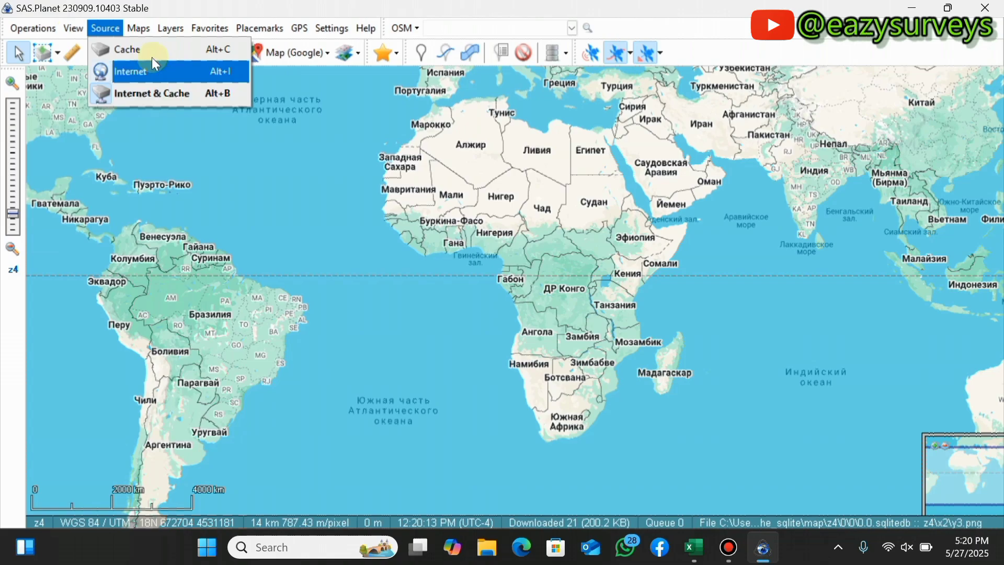
pyautogui.click(142, 26)
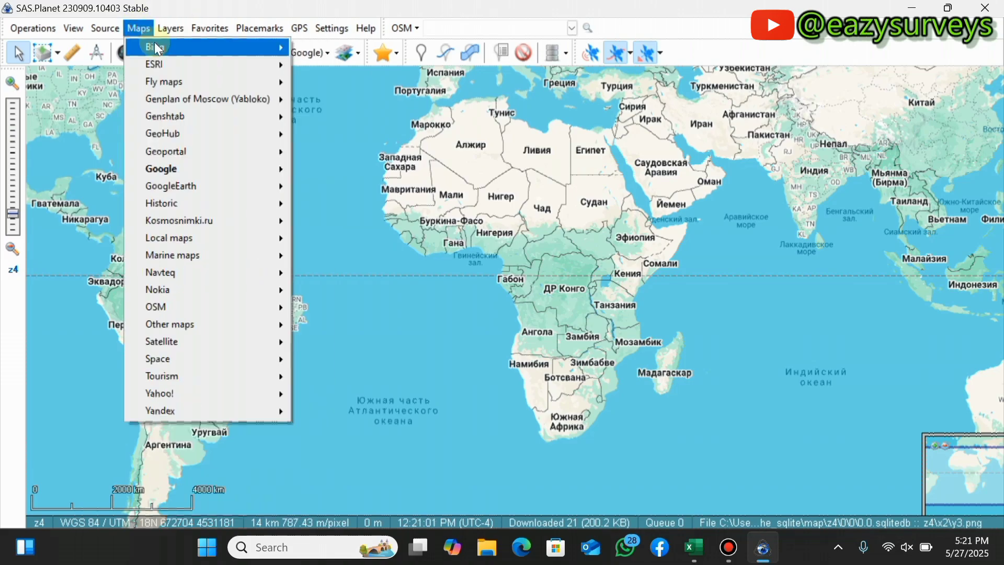
pyautogui.moveTo(225, 170)
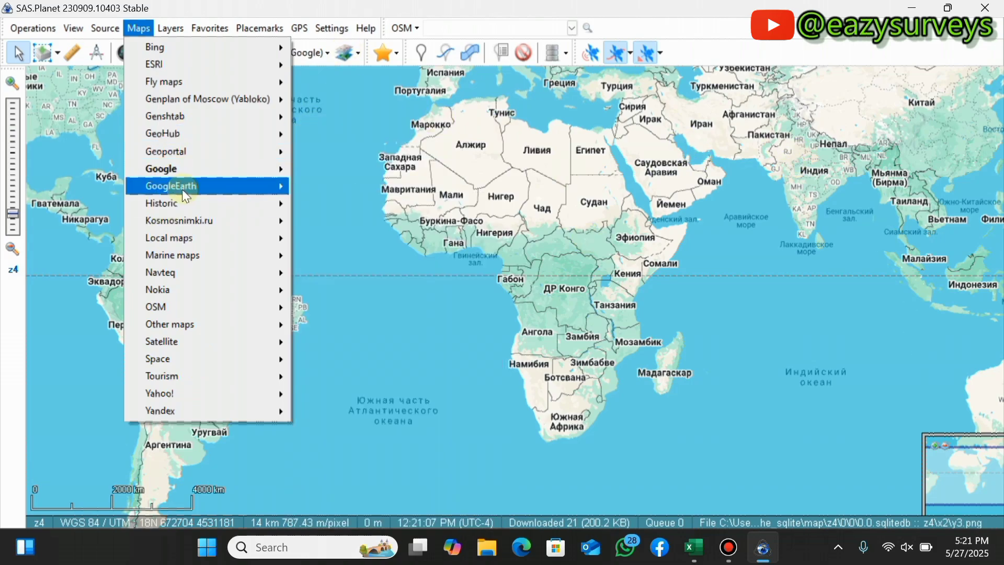
pyautogui.moveTo(197, 61)
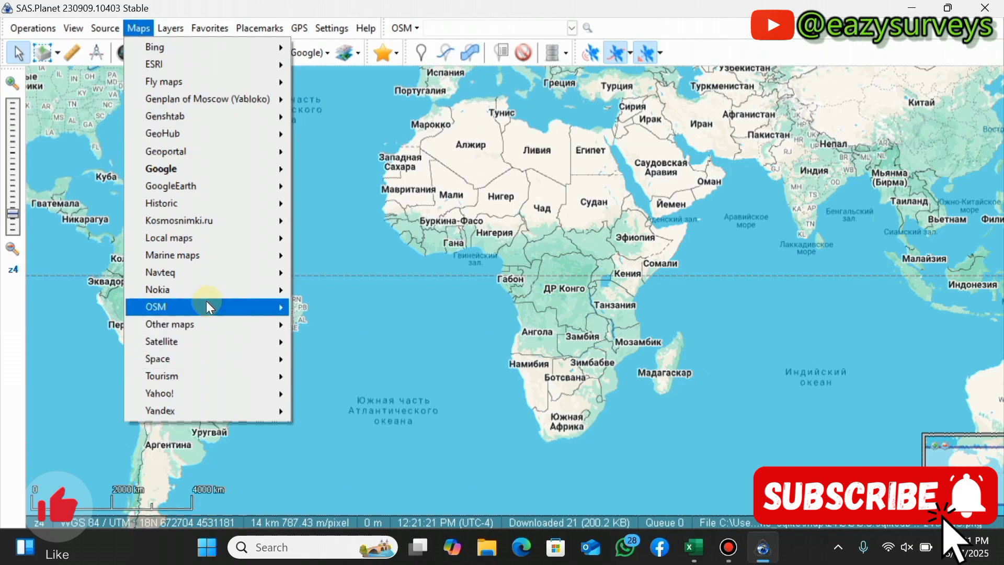
pyautogui.moveTo(205, 260)
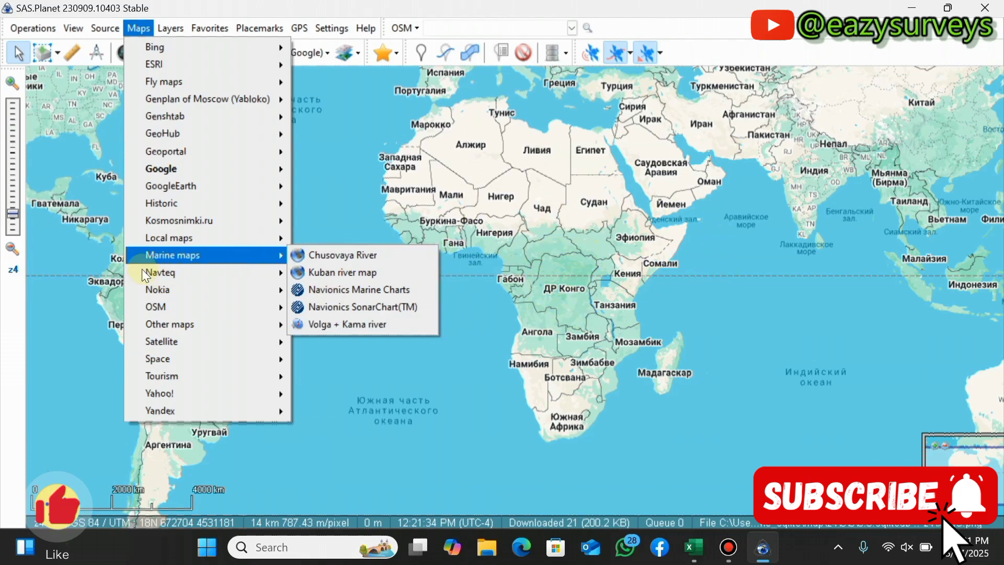
pyautogui.moveTo(199, 312)
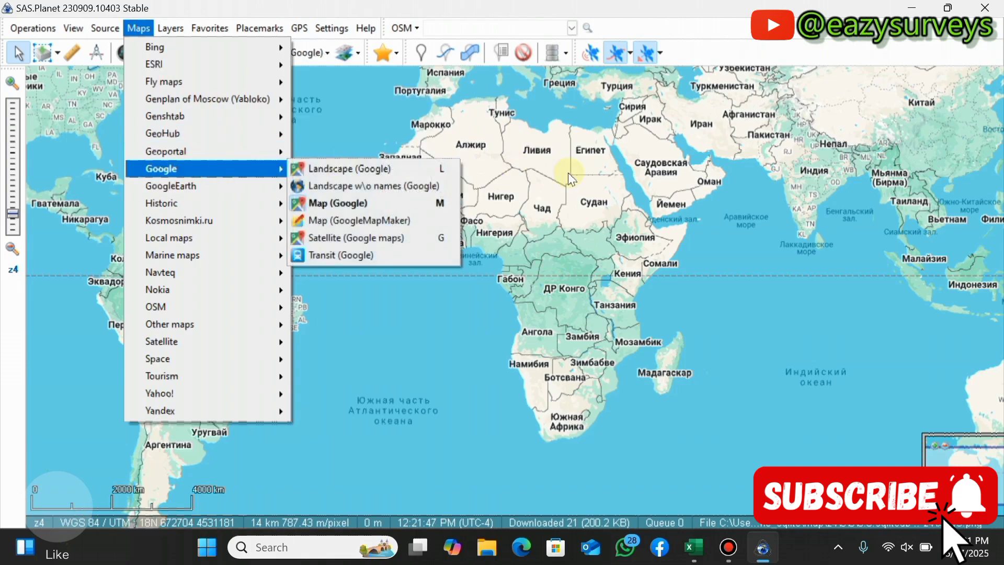
pyautogui.click(481, 149)
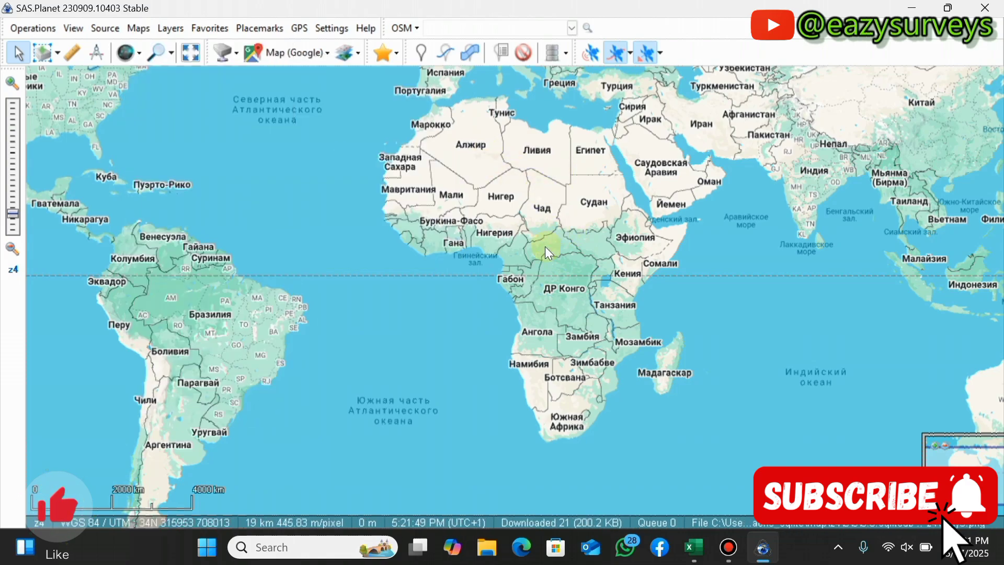
# Locate Lagos on Nigeria's coast, moving in from the Africa-wide map to city level.
pyautogui.scroll(2, 545, 246)
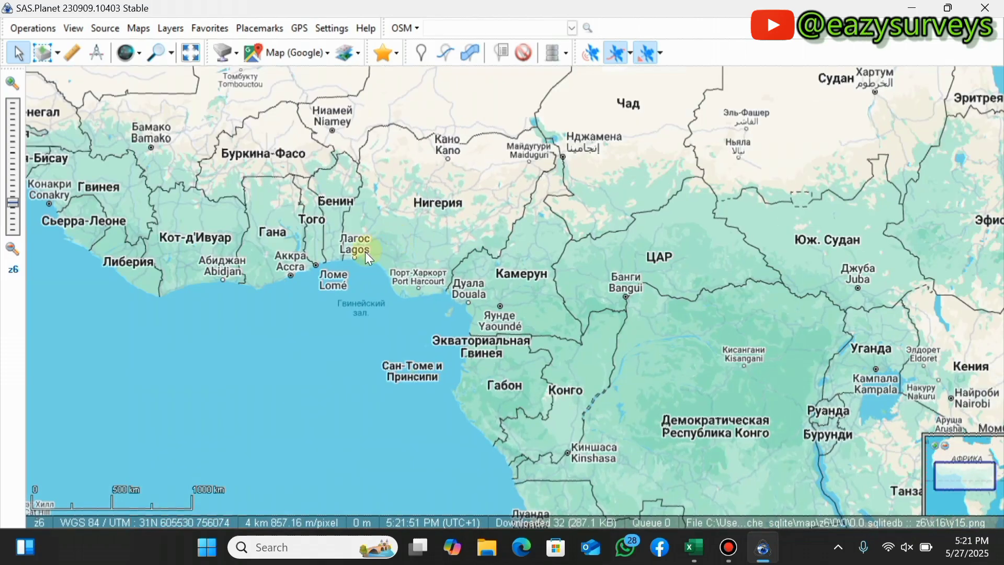
pyautogui.scroll(1, 371, 255)
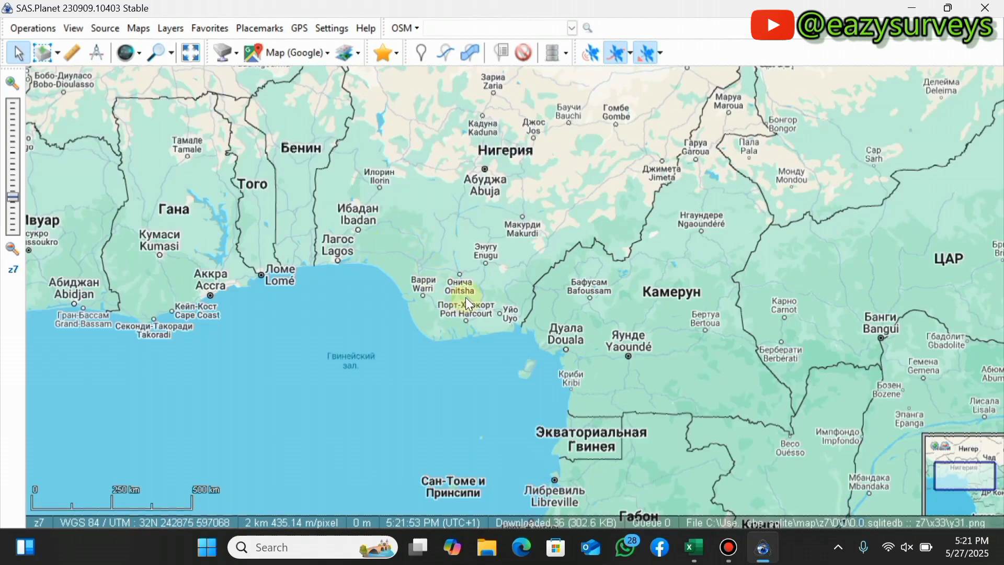
pyautogui.scroll(-1, 428, 285)
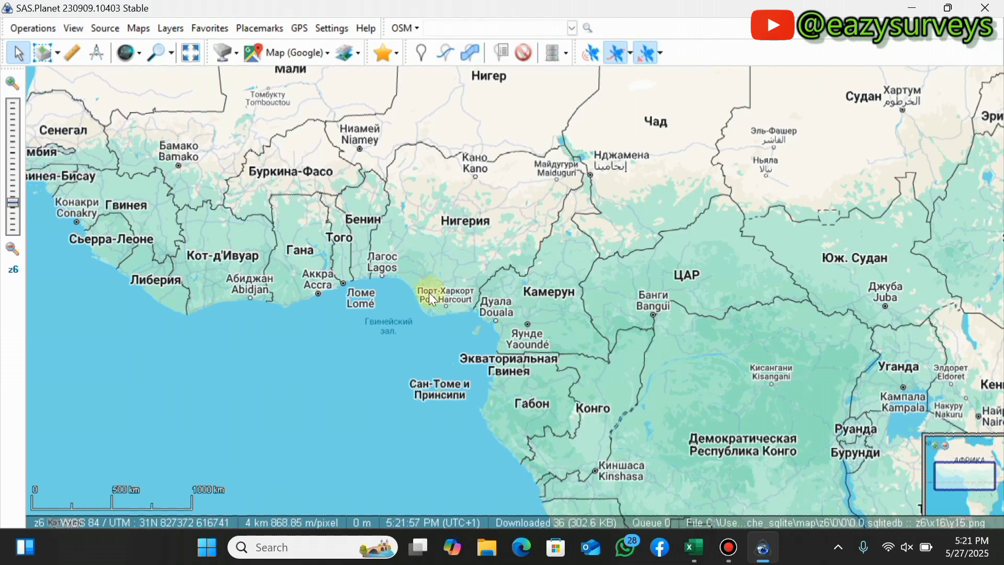
pyautogui.scroll(2, 429, 287)
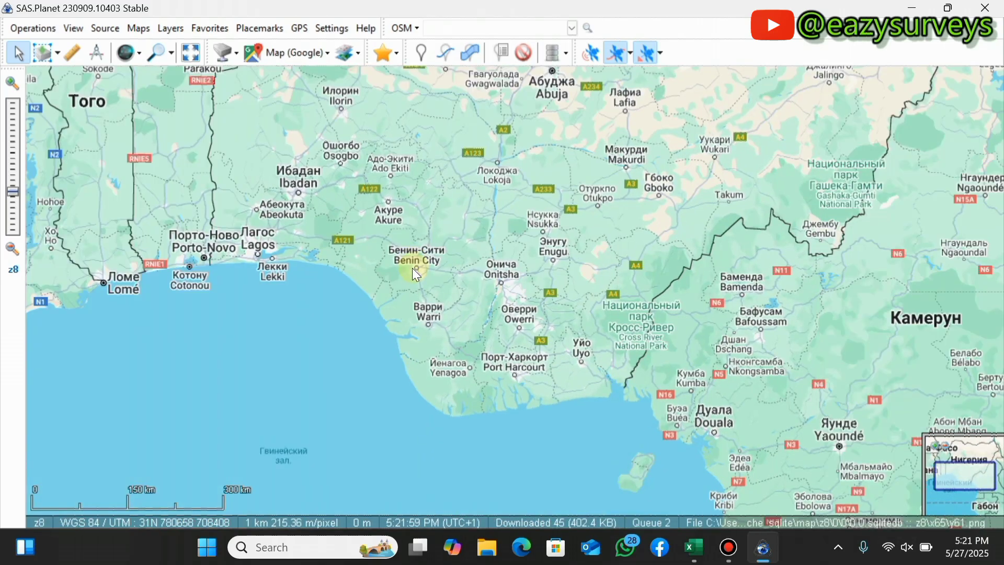
pyautogui.moveTo(334, 258); pyautogui.dragTo(431, 271)
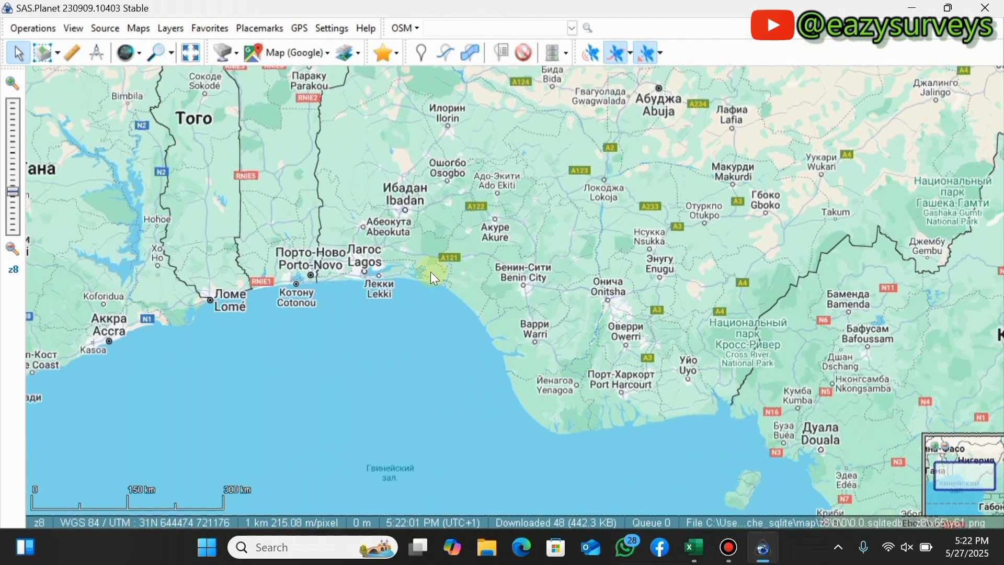
pyautogui.scroll(1, 363, 263)
pyautogui.scroll(1, 362, 280)
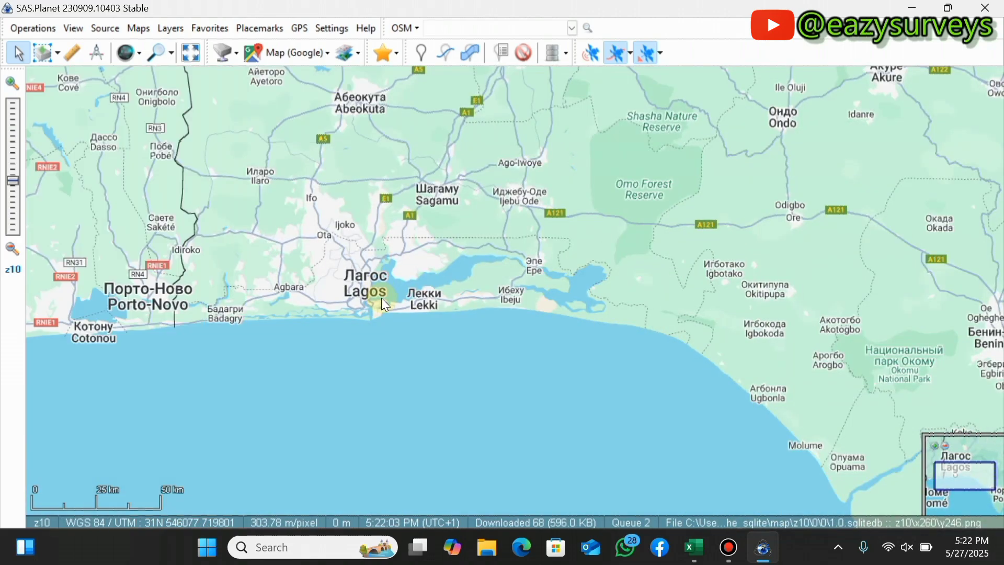
pyautogui.scroll(1, 381, 297)
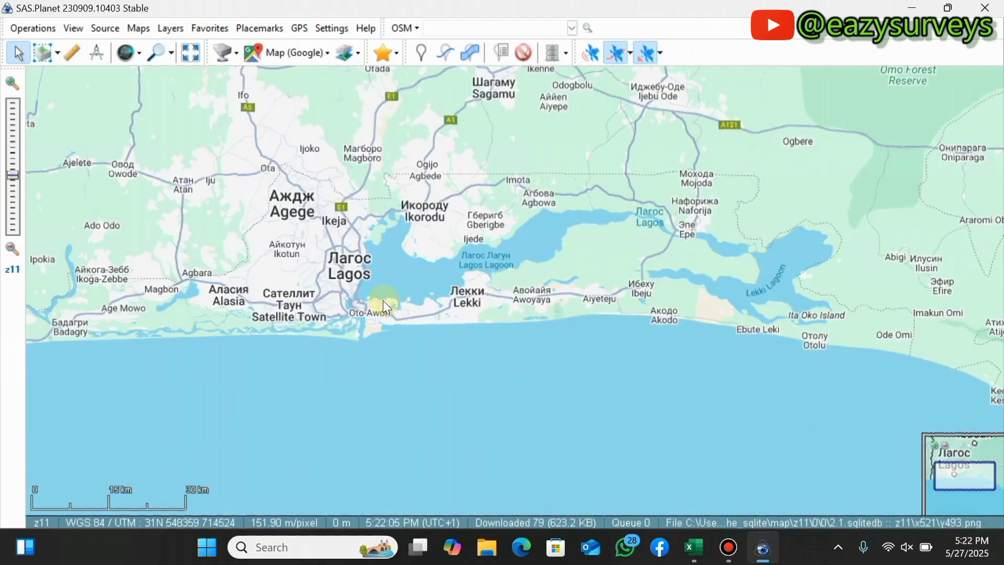
pyautogui.scroll(1, 385, 306)
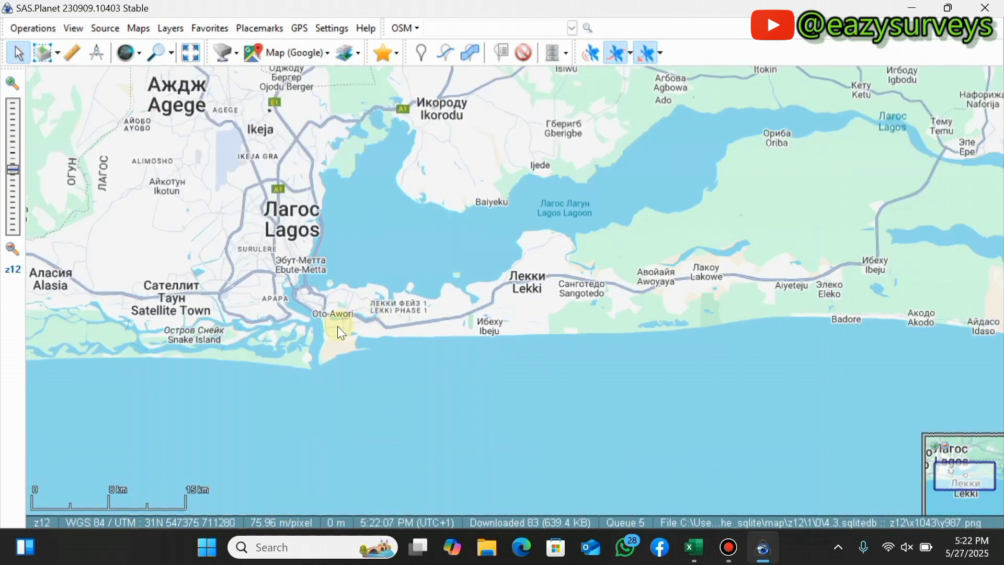
# Examine the Lagos and Lekki coastal area at several map scales.
pyautogui.moveTo(349, 327); pyautogui.dragTo(443, 328)
pyautogui.scroll(-1, 431, 324)
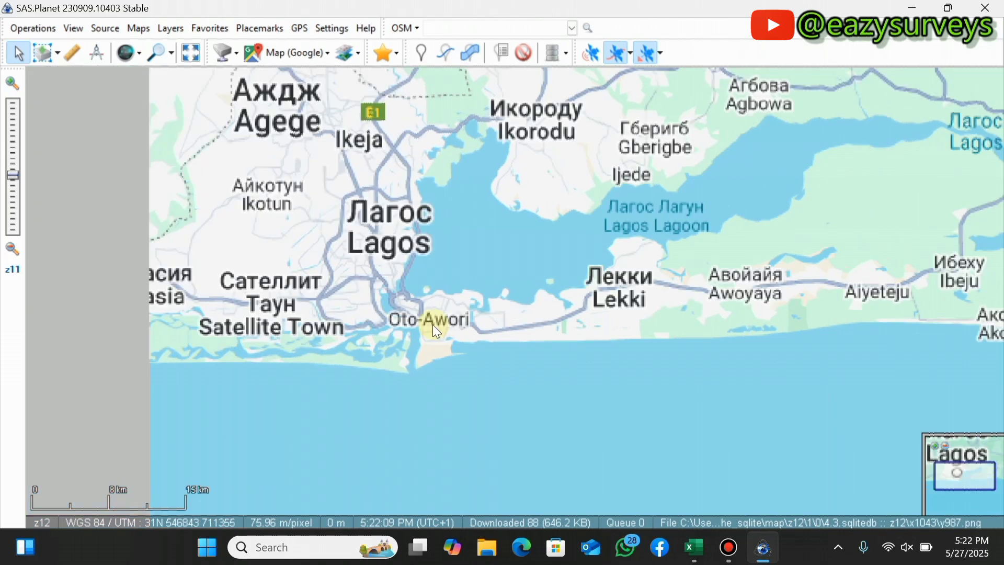
pyautogui.scroll(1, 434, 323)
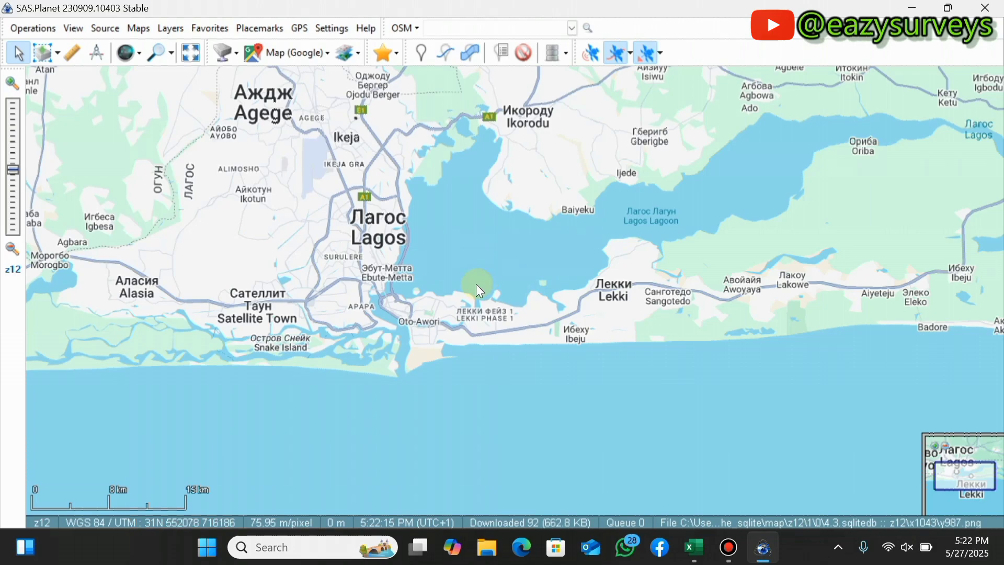
pyautogui.scroll(1, 487, 342)
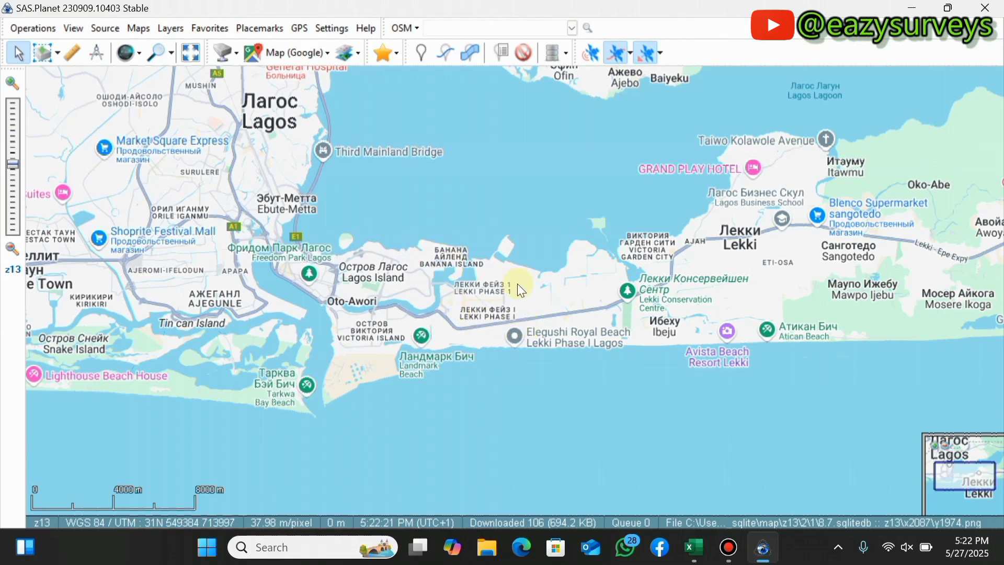
pyautogui.scroll(-2, 516, 285)
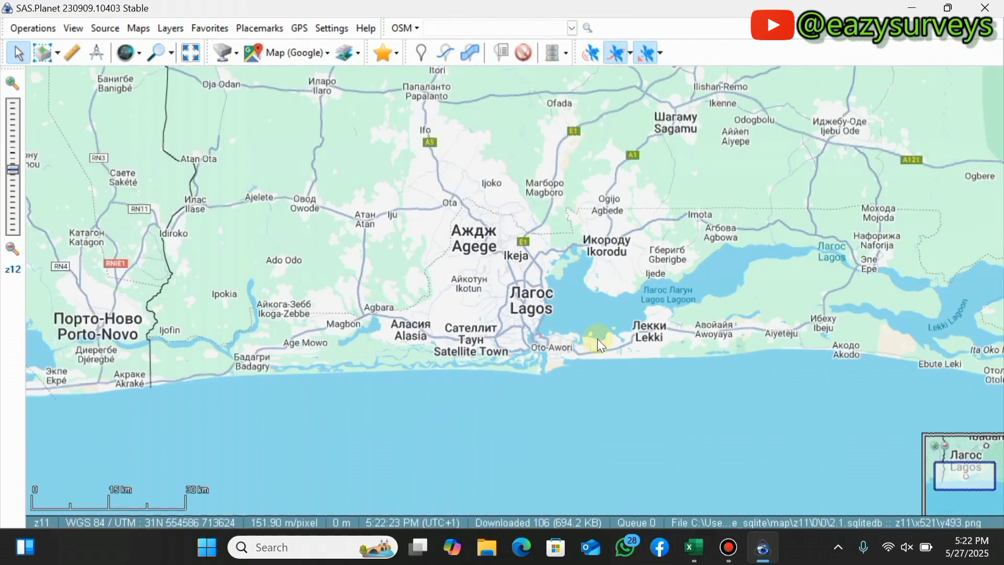
pyautogui.scroll(1, 597, 338)
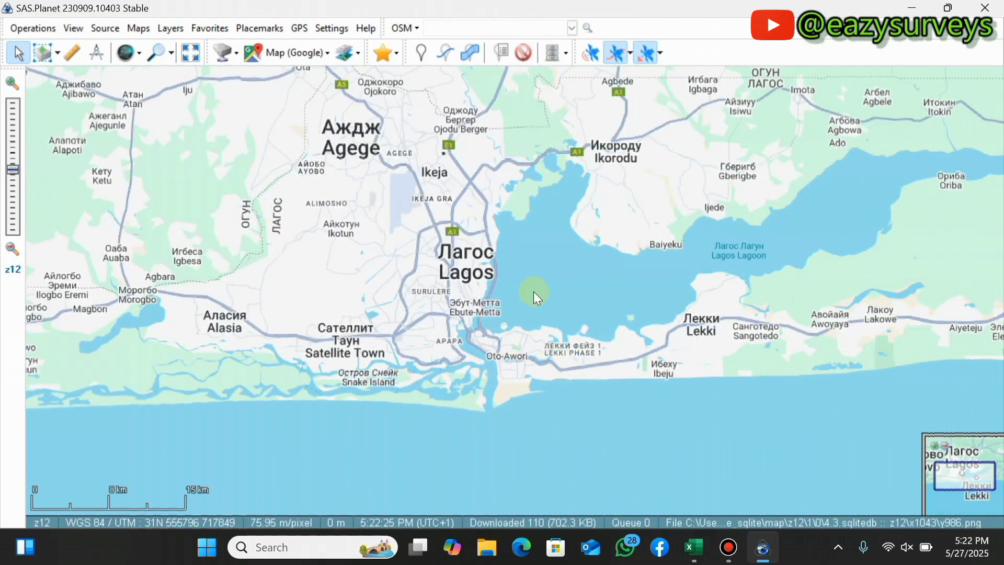
pyautogui.scroll(-1, 440, 381)
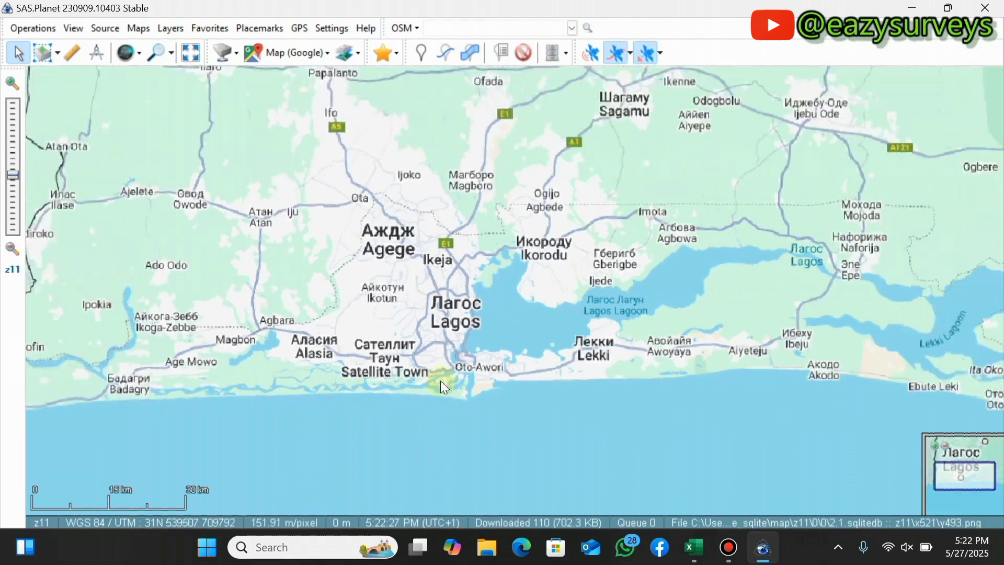
pyautogui.scroll(1, 456, 366)
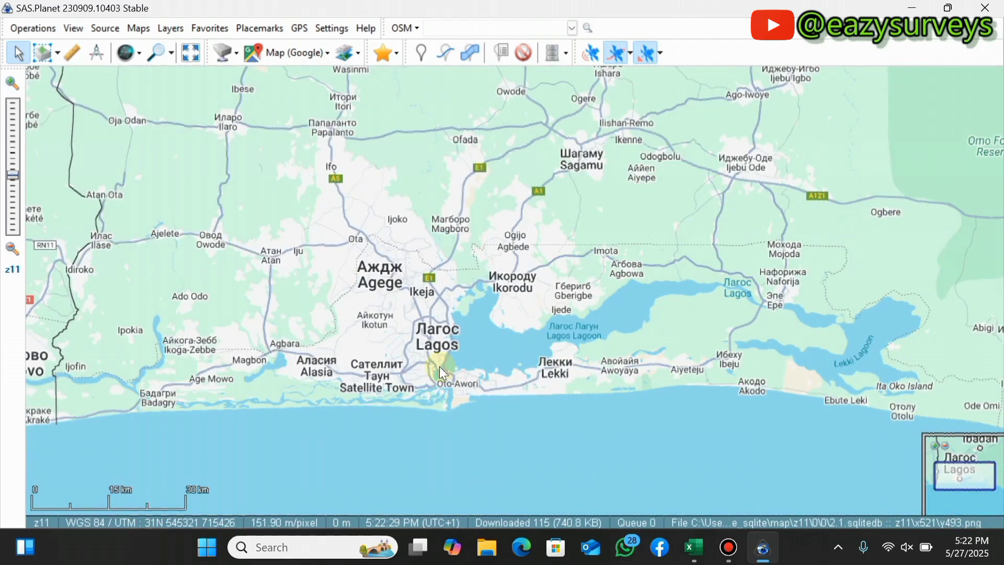
pyautogui.scroll(-1, 439, 366)
pyautogui.scroll(-1, 422, 298)
pyautogui.scroll(1, 416, 322)
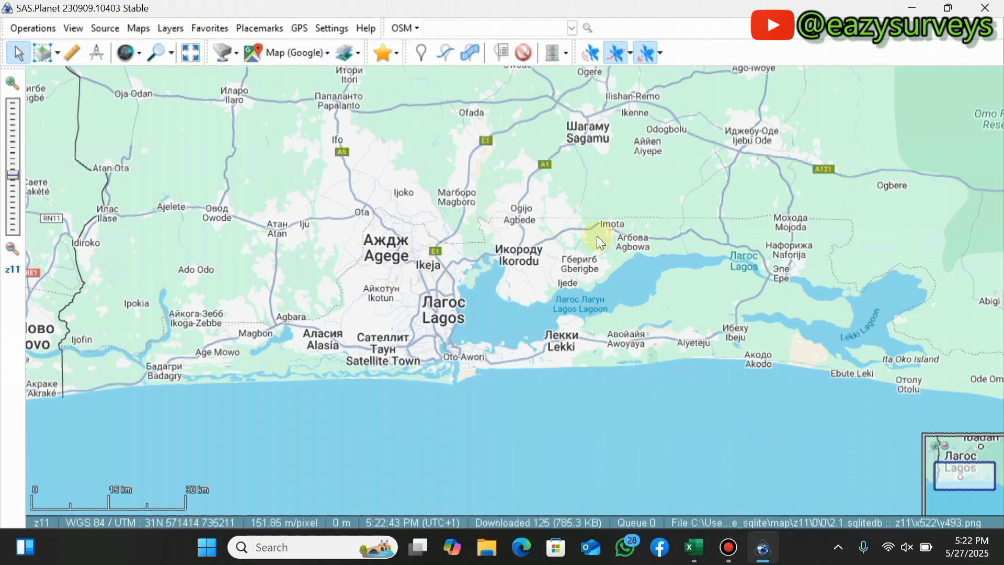
# Switch to the TESTTT workbook in Excel and copy the first easting value, 539185, from cell A2.
pyautogui.click(693, 546)
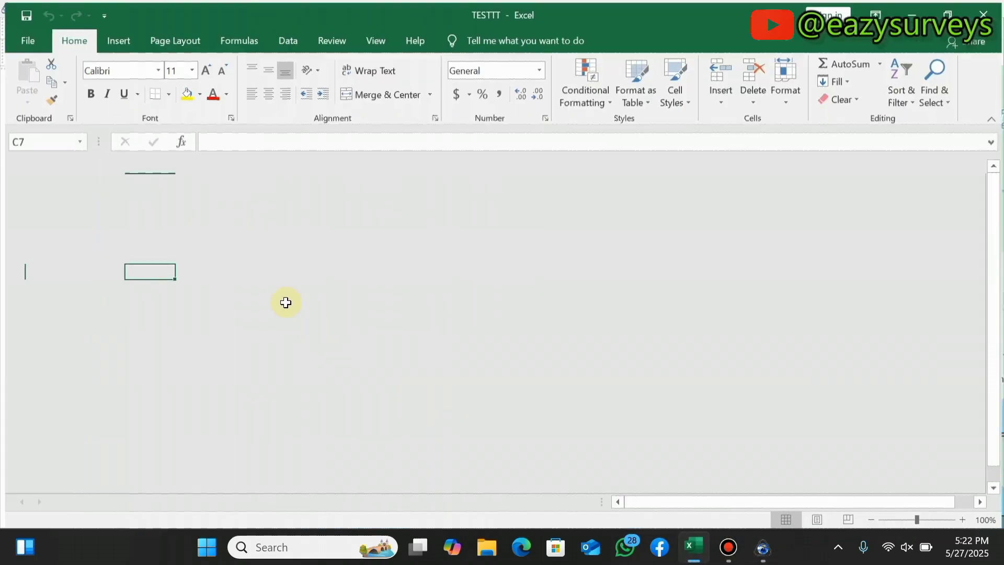
pyautogui.click(81, 316)
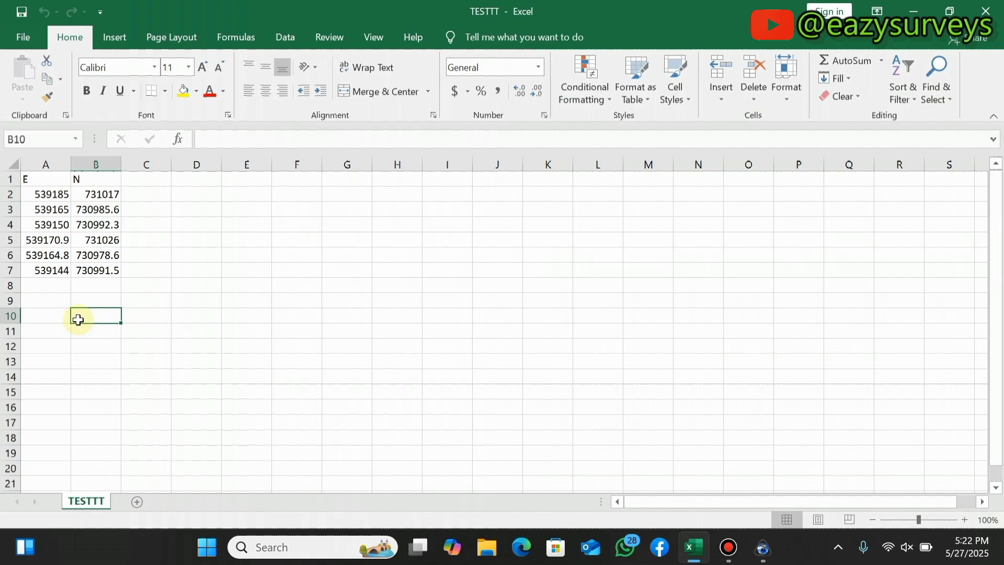
pyautogui.doubleClick(46, 195)
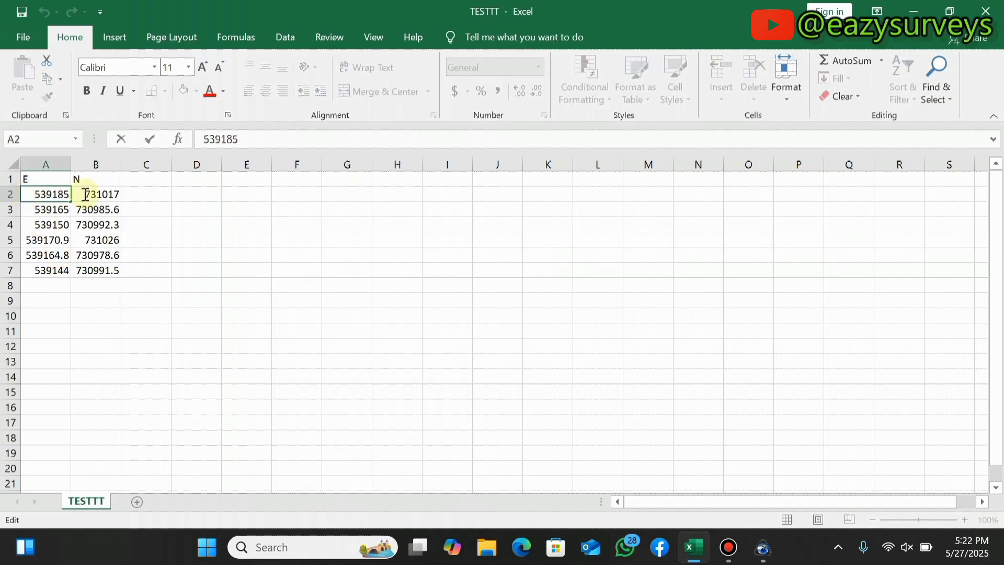
pyautogui.moveTo(85, 195); pyautogui.dragTo(34, 195)
pyautogui.click(48, 194)
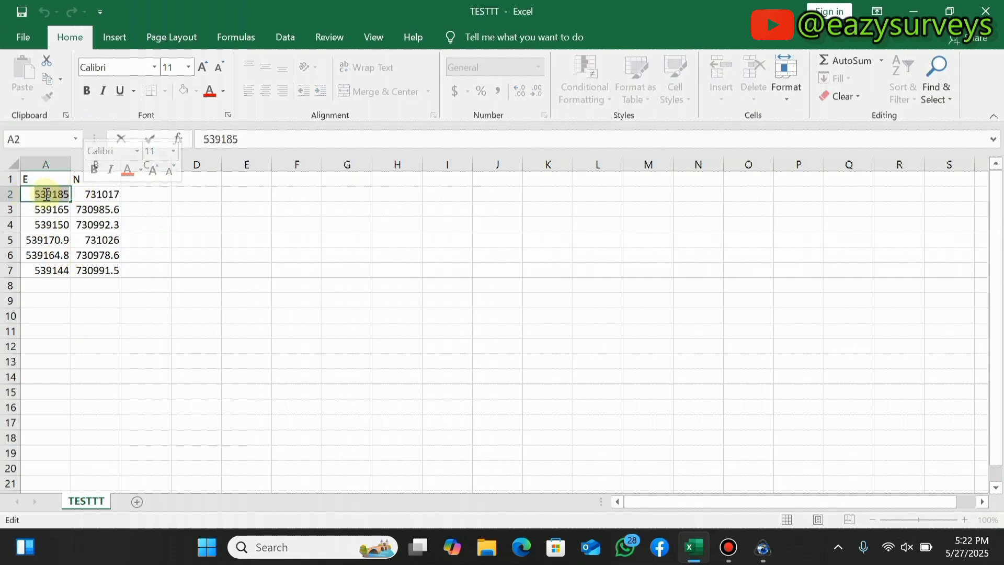
pyautogui.doubleClick(50, 194)
pyautogui.rightClick(49, 196)
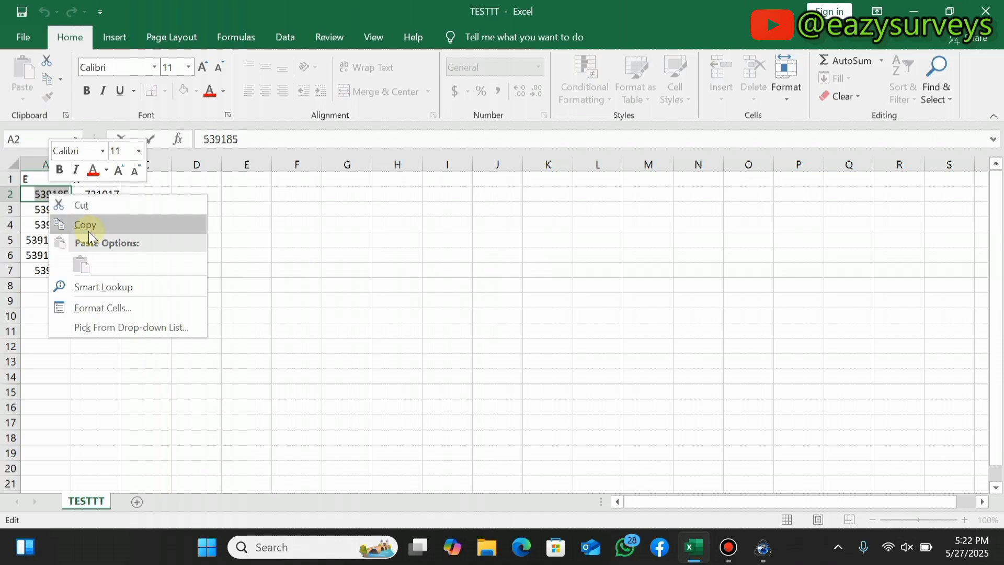
pyautogui.click(58, 222)
pyautogui.click(245, 239)
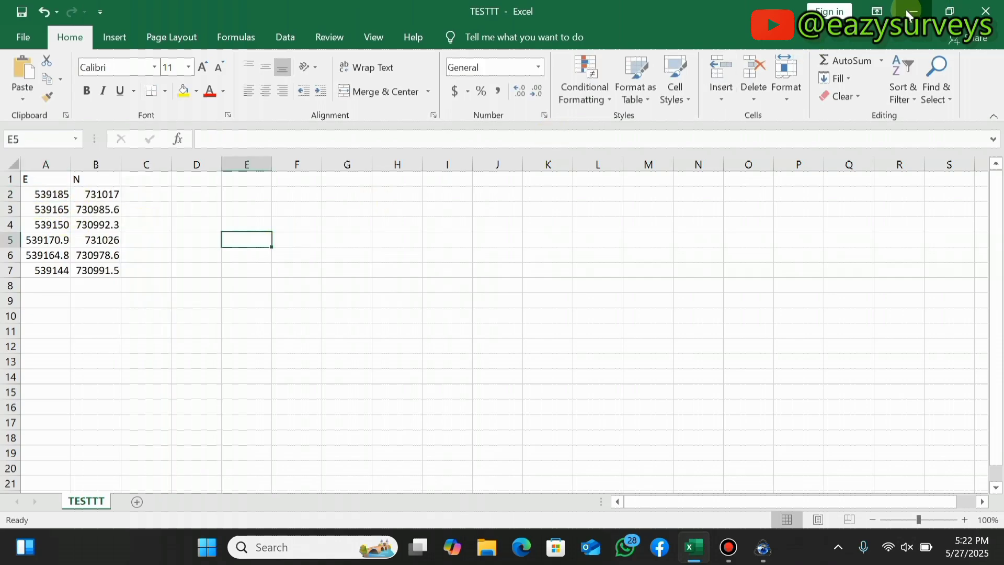
# Switch back to SAS.Planet and bring up the coordinate entry for going to a location.
pyautogui.click(913, 11)
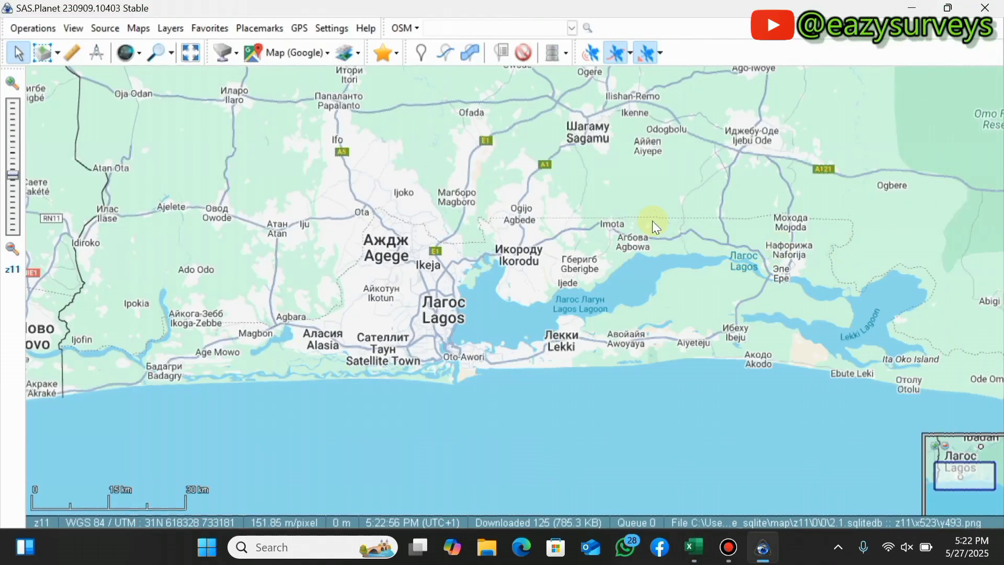
pyautogui.click(157, 51)
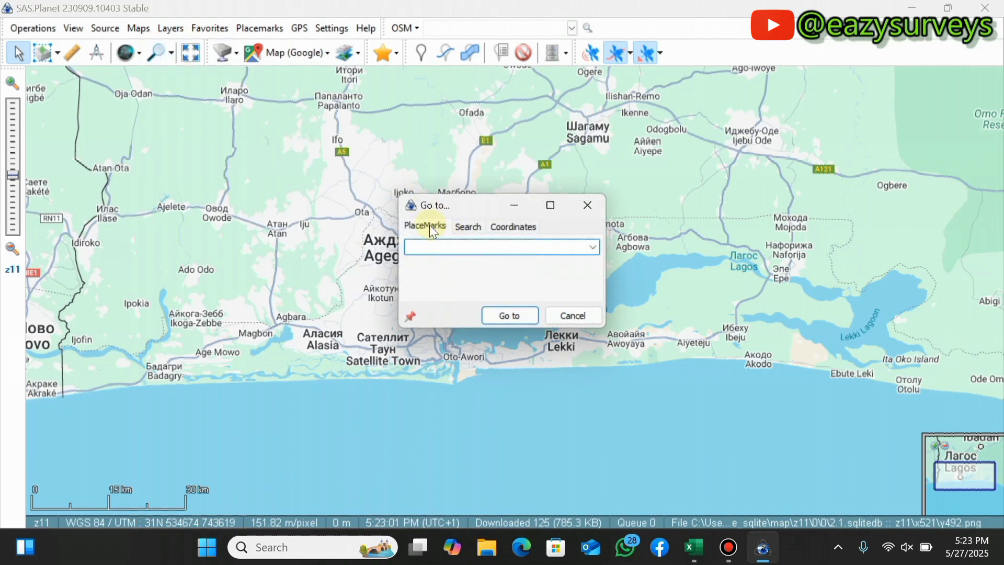
pyautogui.click(476, 228)
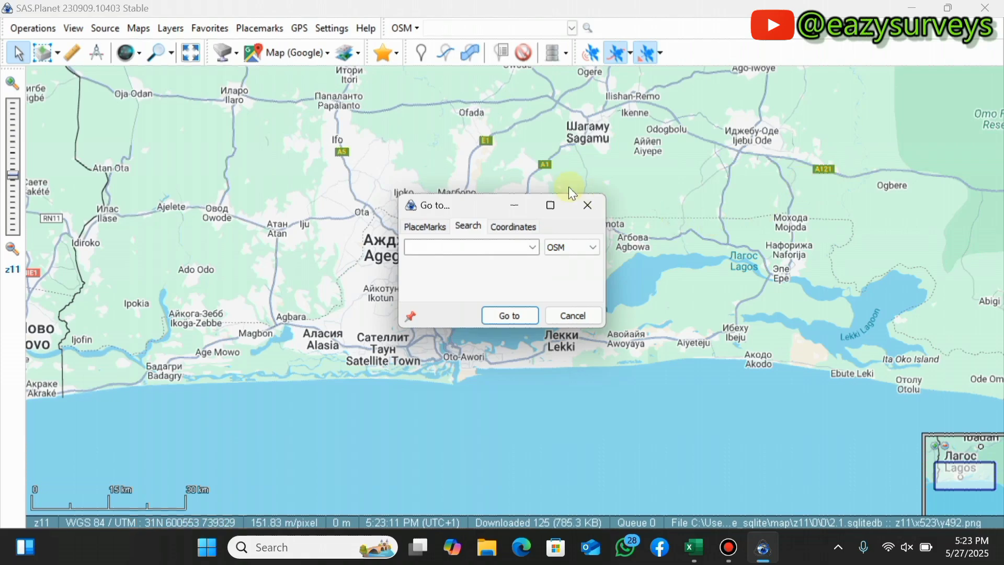
pyautogui.click(509, 228)
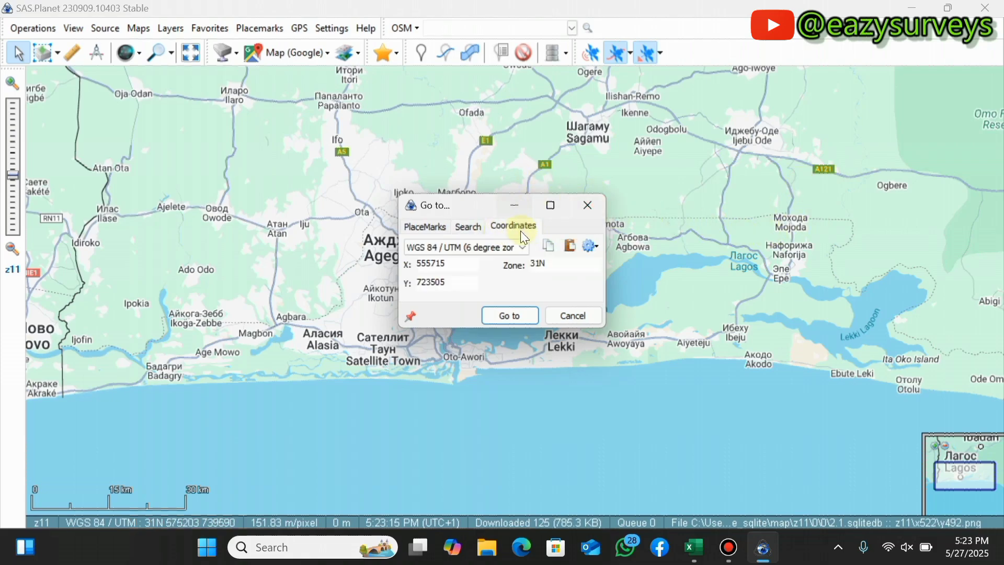
# Try the WGS 84 / Geographic coordinate format and return to WGS 84 / UTM (6 degree zones).
pyautogui.click(521, 249)
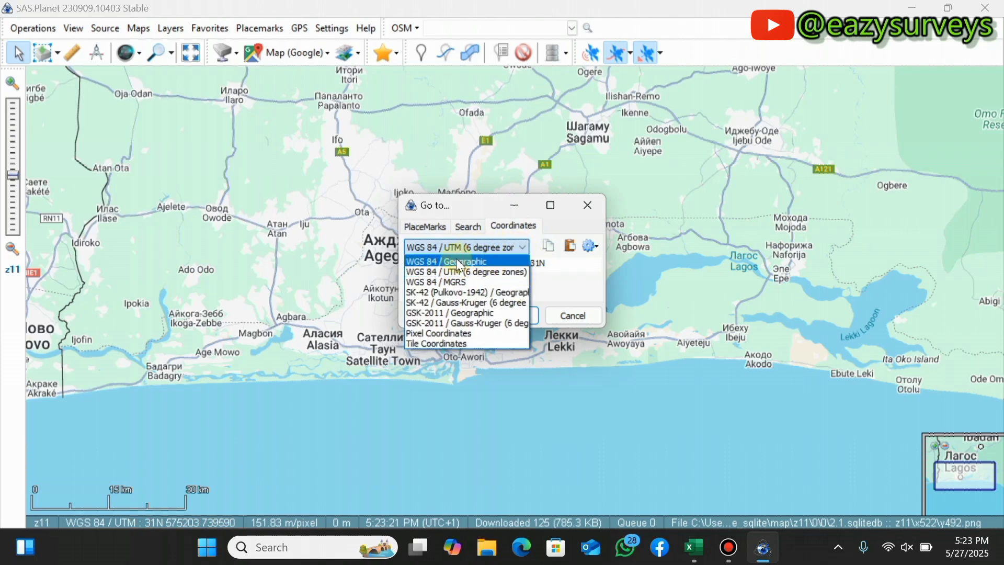
pyautogui.click(459, 263)
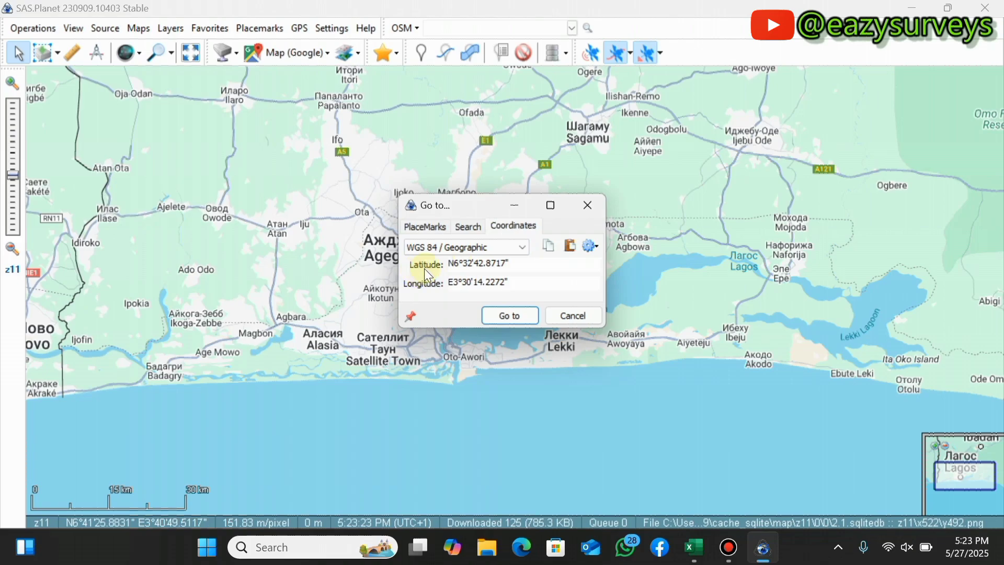
pyautogui.click(523, 247)
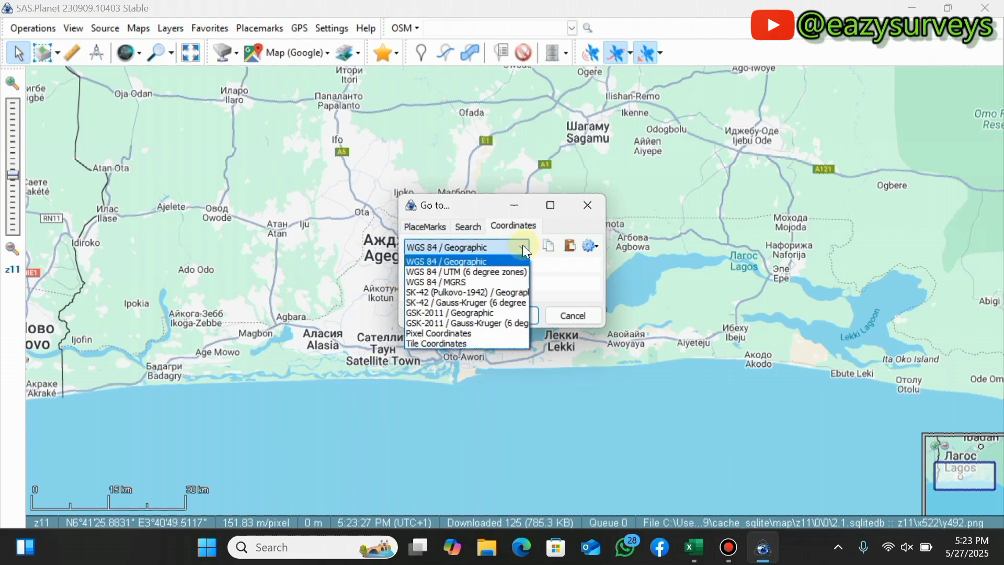
pyautogui.click(461, 271)
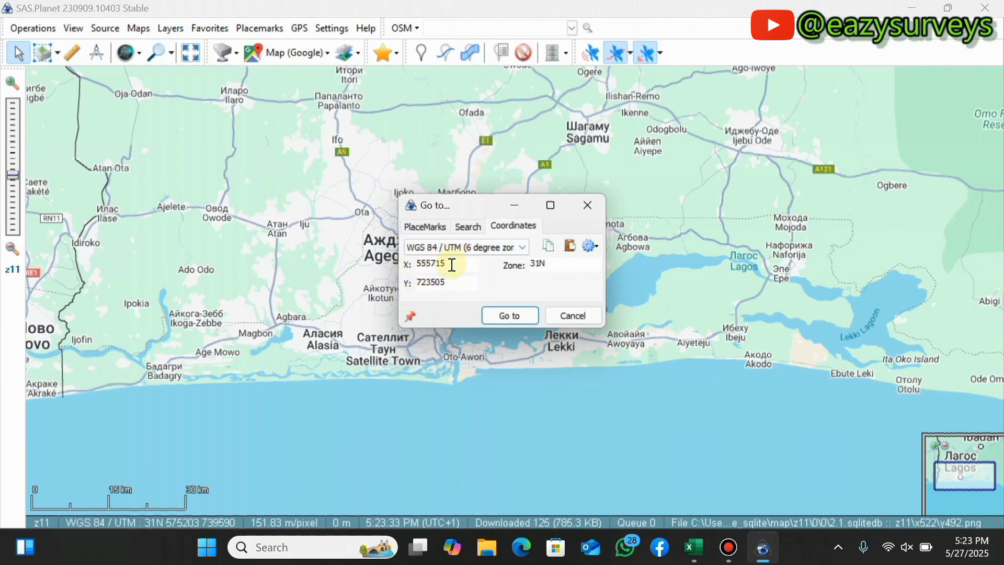
# Replace the X coordinate with the copied easting, 539185.
pyautogui.moveTo(458, 264); pyautogui.dragTo(412, 262)
pyautogui.rightClick(422, 263)
pyautogui.click(462, 330)
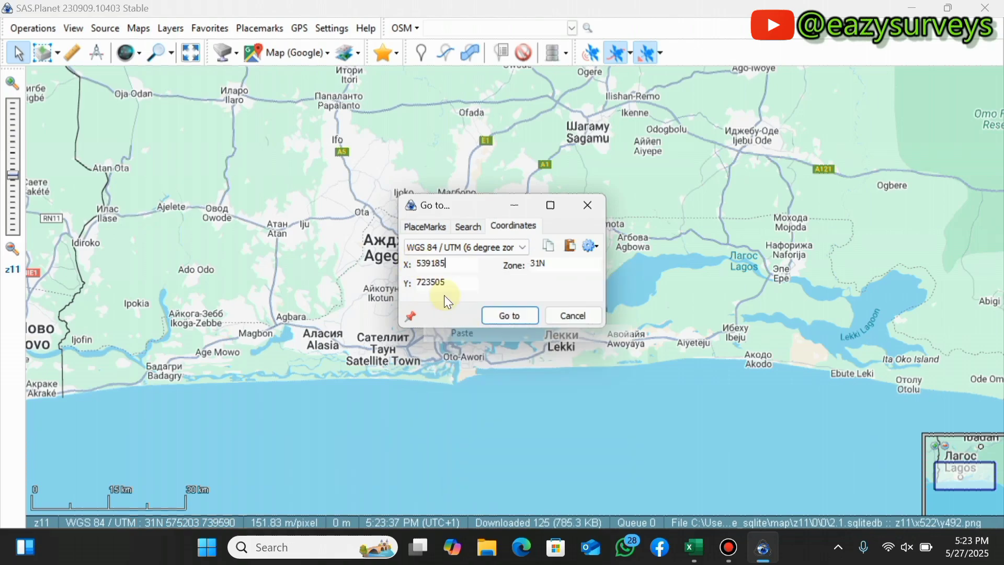
# Switch to the TESTTT workbook in Excel and copy the first northing value, 731016.95, from cell B2.
pyautogui.hotkey('alt', 'Tab')
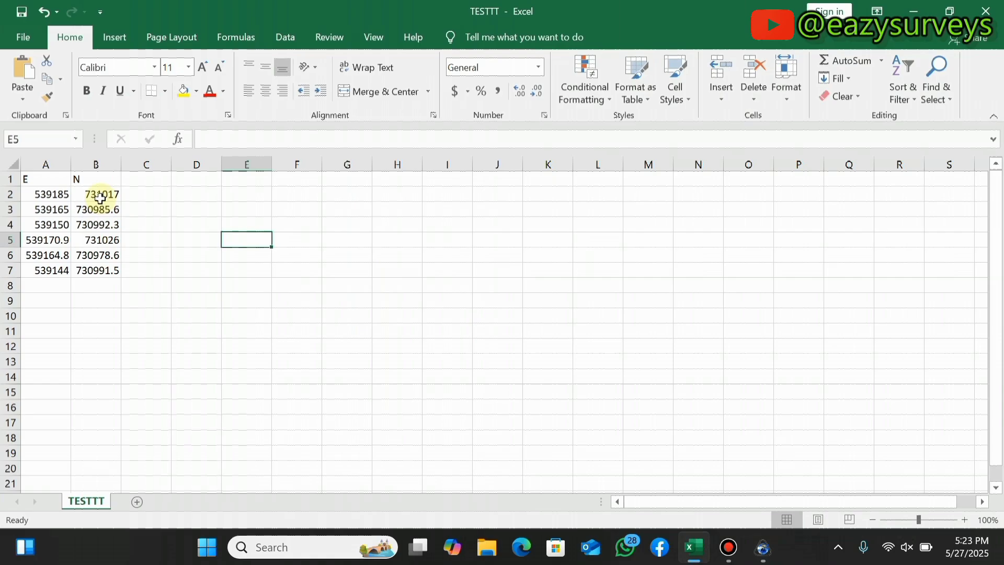
pyautogui.doubleClick(100, 196)
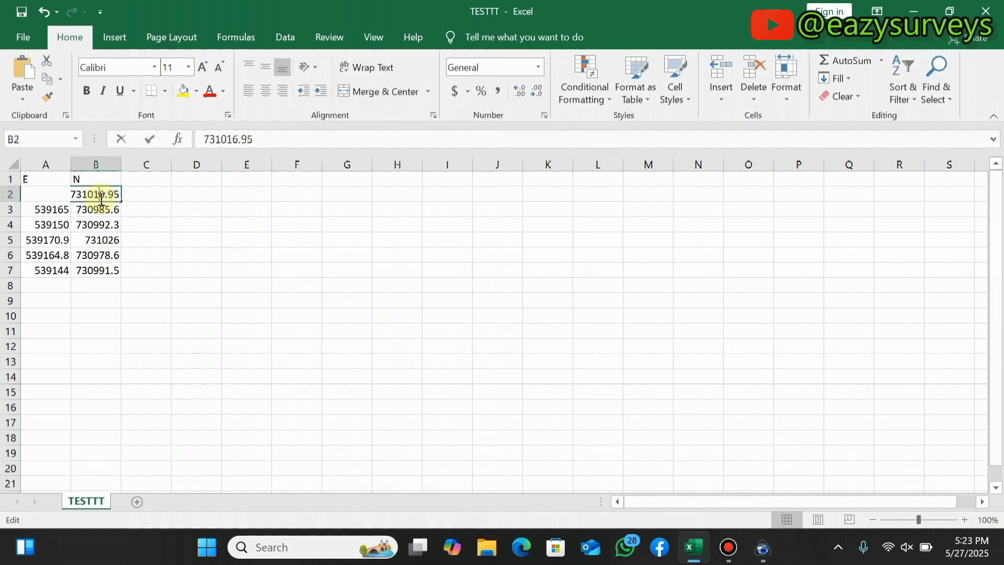
pyautogui.rightClick(104, 197)
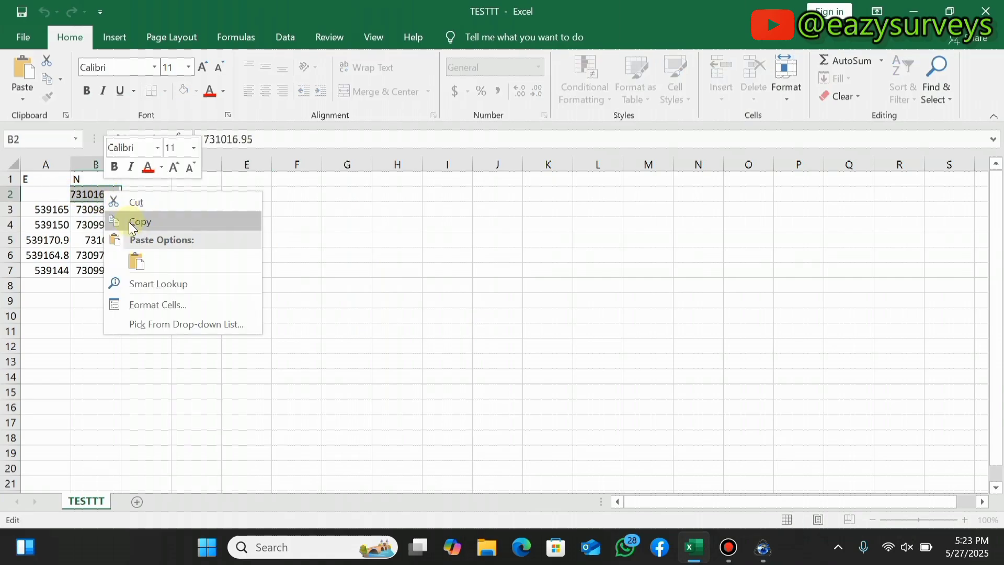
pyautogui.click(137, 217)
pyautogui.click(313, 236)
# Return to SAS.Planet, set Y to 731016.95 and the zone to 31N, and go to that position.
pyautogui.hotkey('alt', 'Tab')
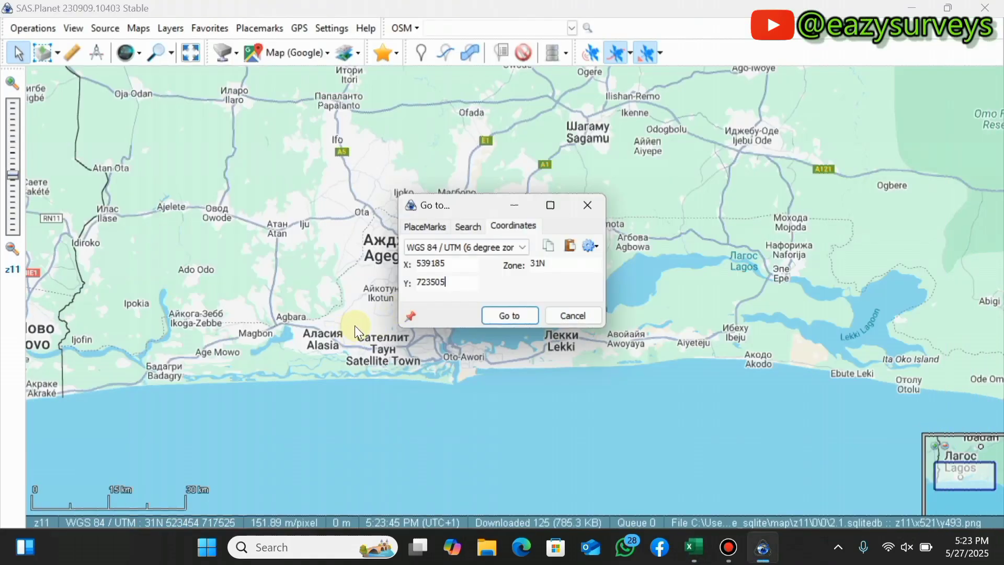
pyautogui.moveTo(457, 282); pyautogui.dragTo(415, 282)
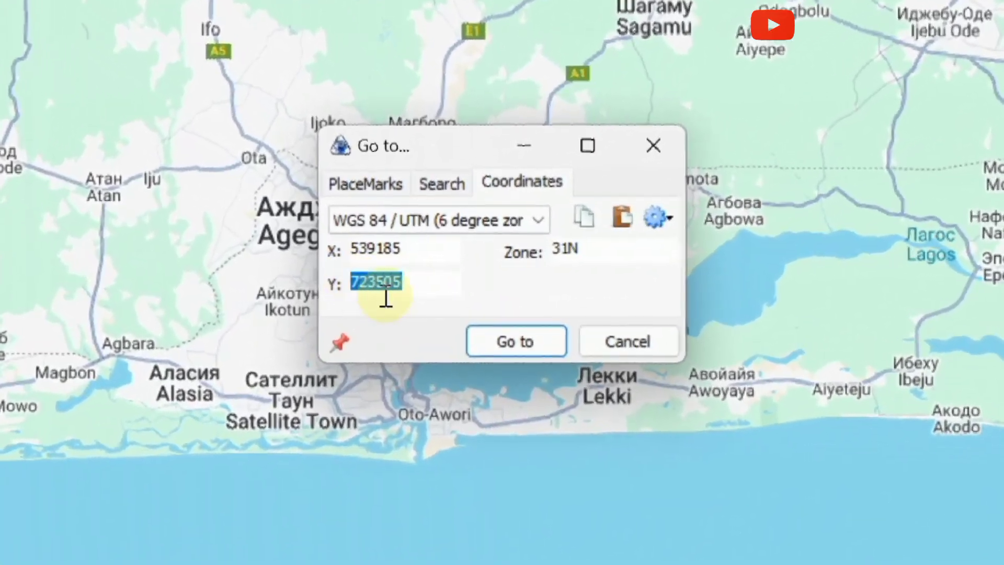
pyautogui.rightClick(393, 284)
pyautogui.click(456, 411)
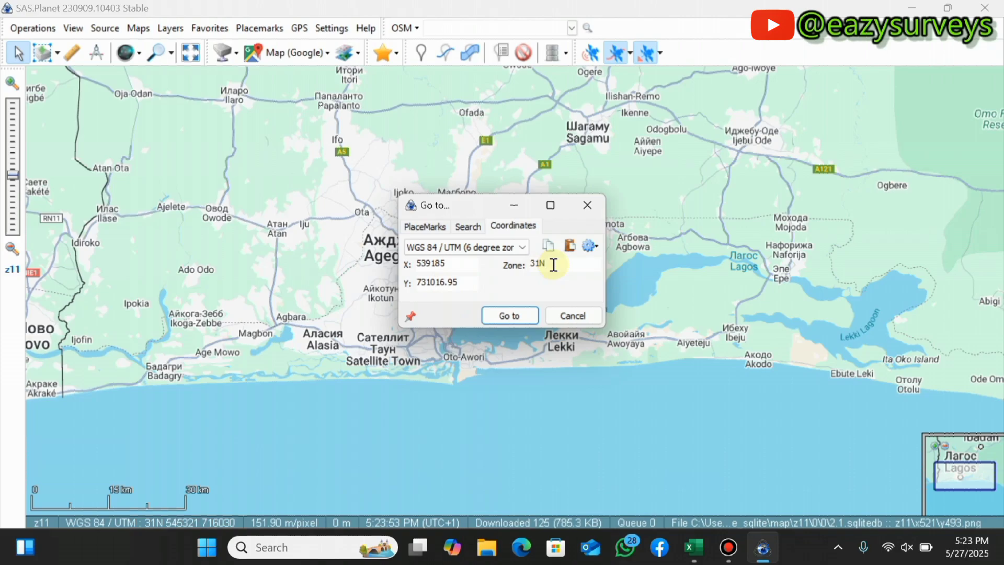
pyautogui.moveTo(558, 263); pyautogui.dragTo(536, 264)
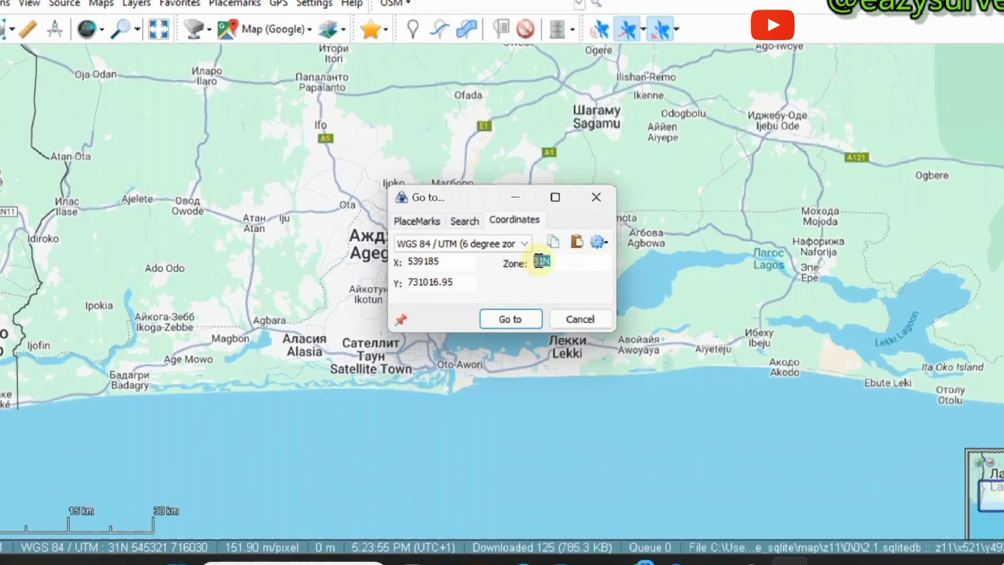
pyautogui.write('31')
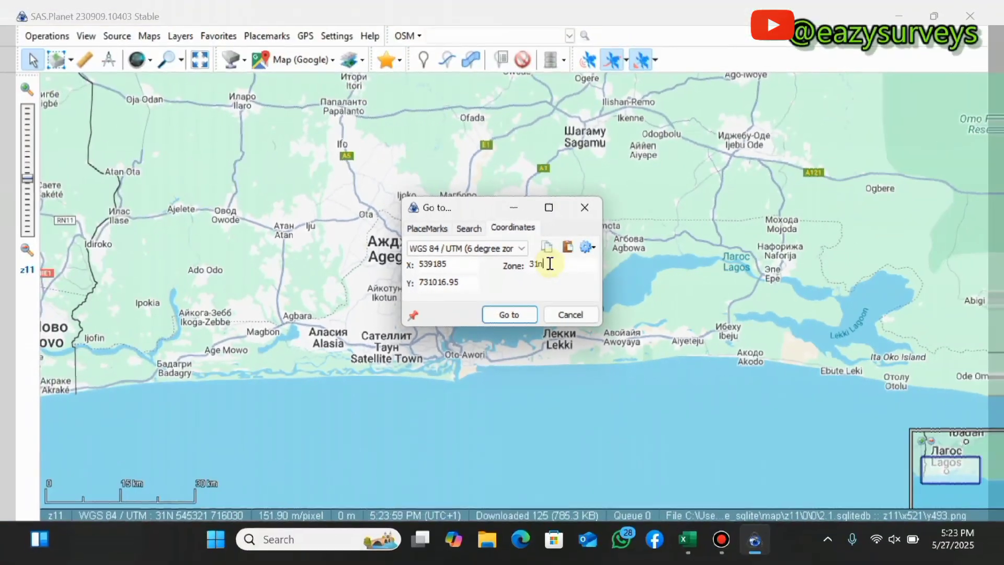
pyautogui.write('N')
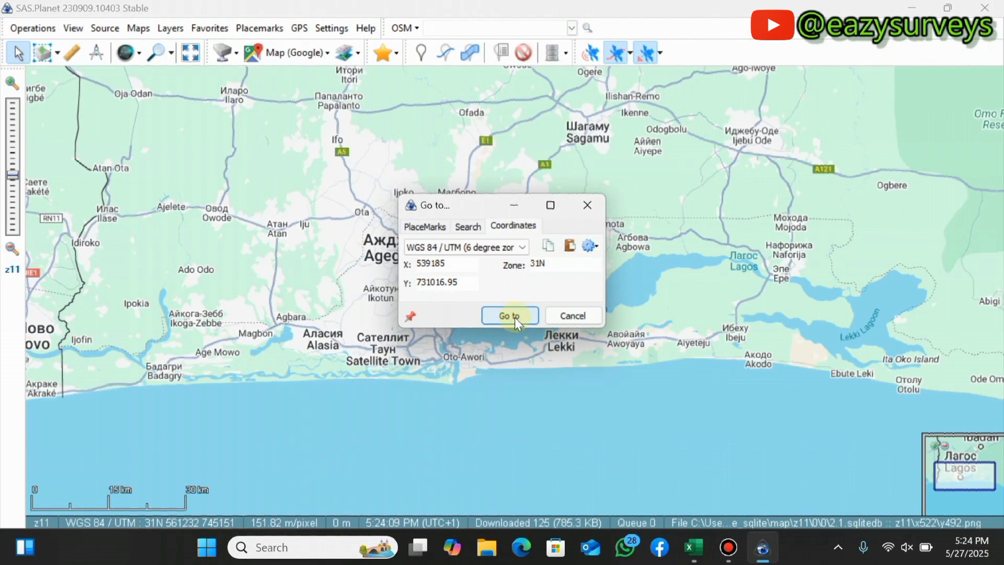
pyautogui.click(515, 318)
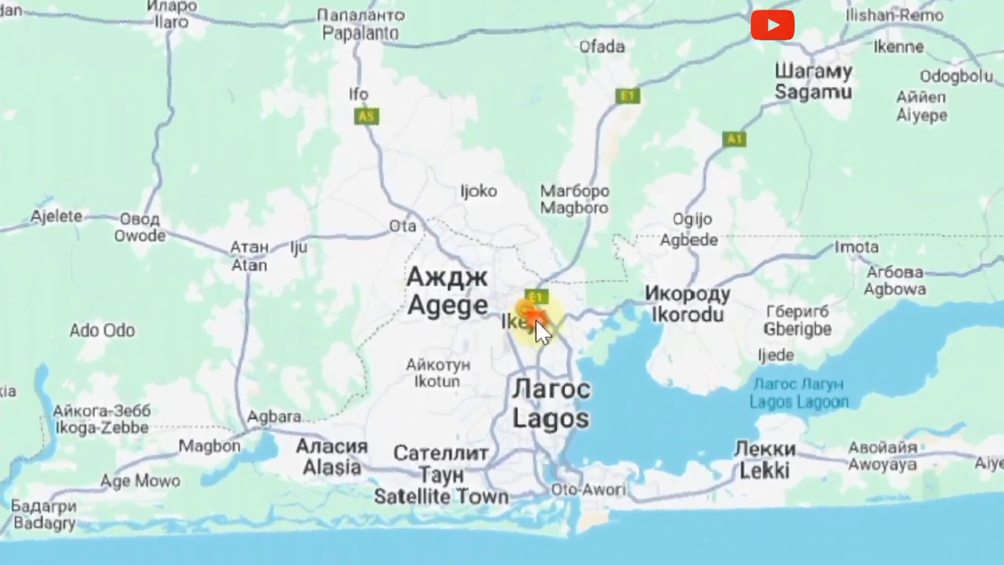
# Examine the located point and its surroundings along Obafemi Awolowo Way in Ikeja at several map scales.
pyautogui.scroll(1, 525, 311)
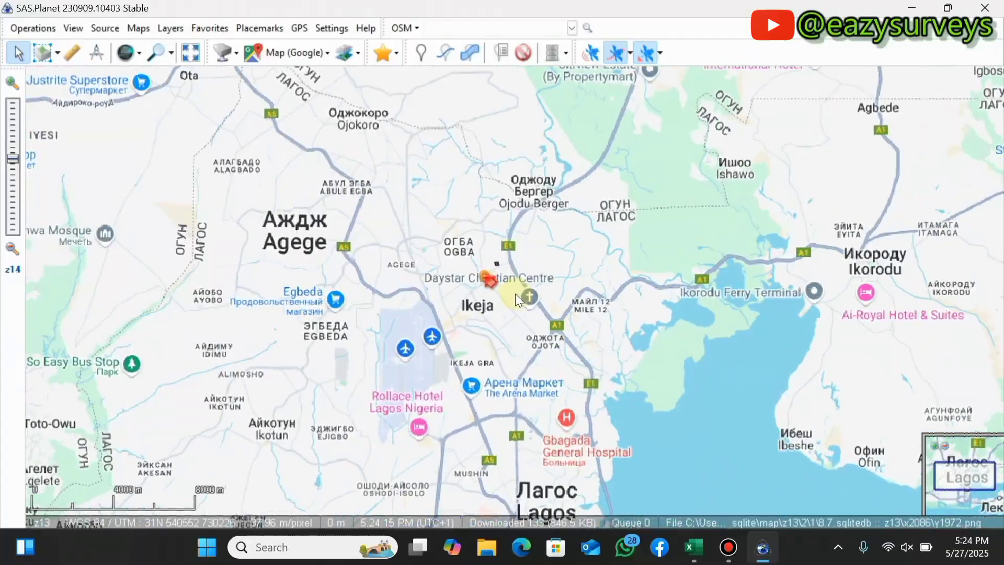
pyautogui.scroll(4, 460, 240)
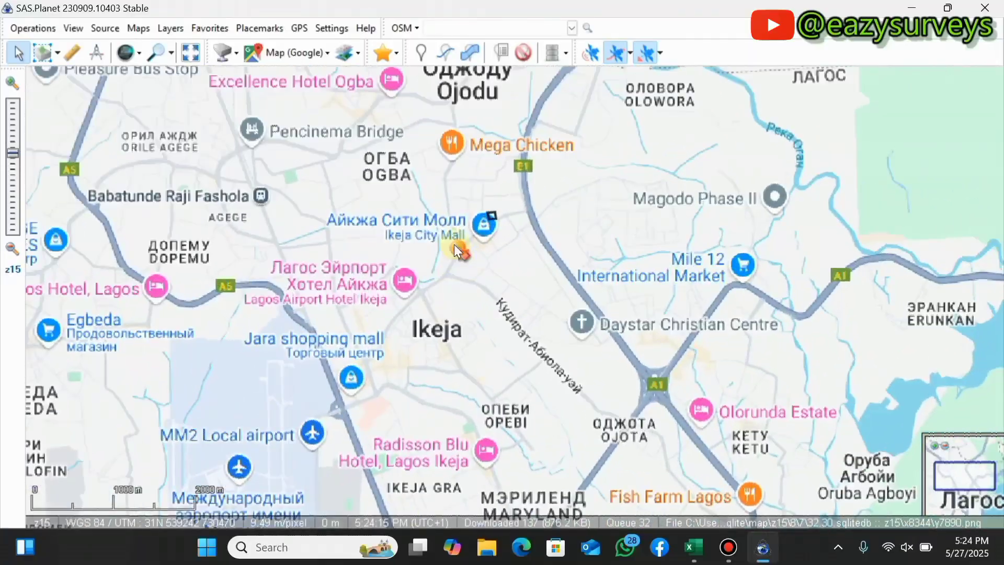
pyautogui.scroll(3, 466, 234)
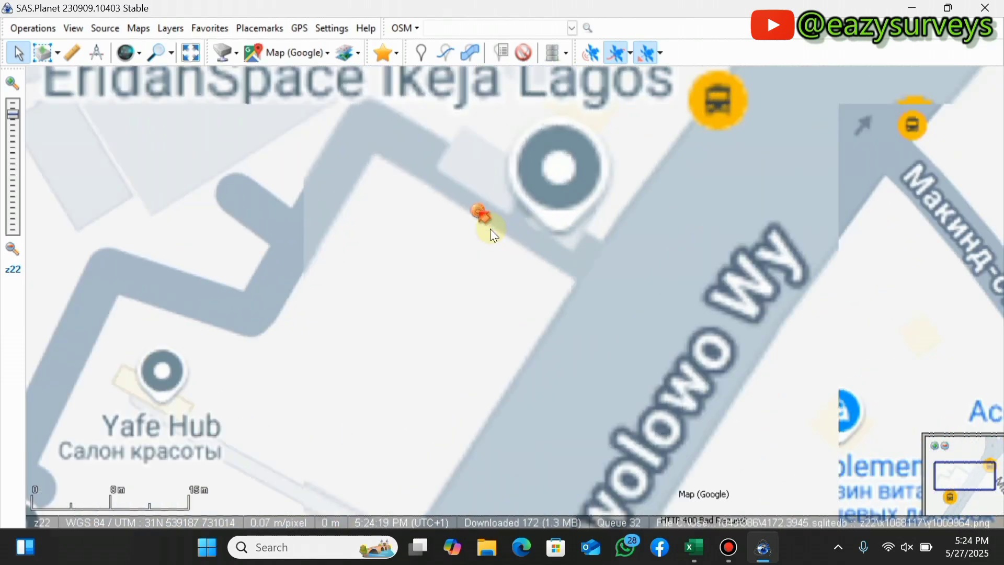
pyautogui.scroll(2, 490, 227)
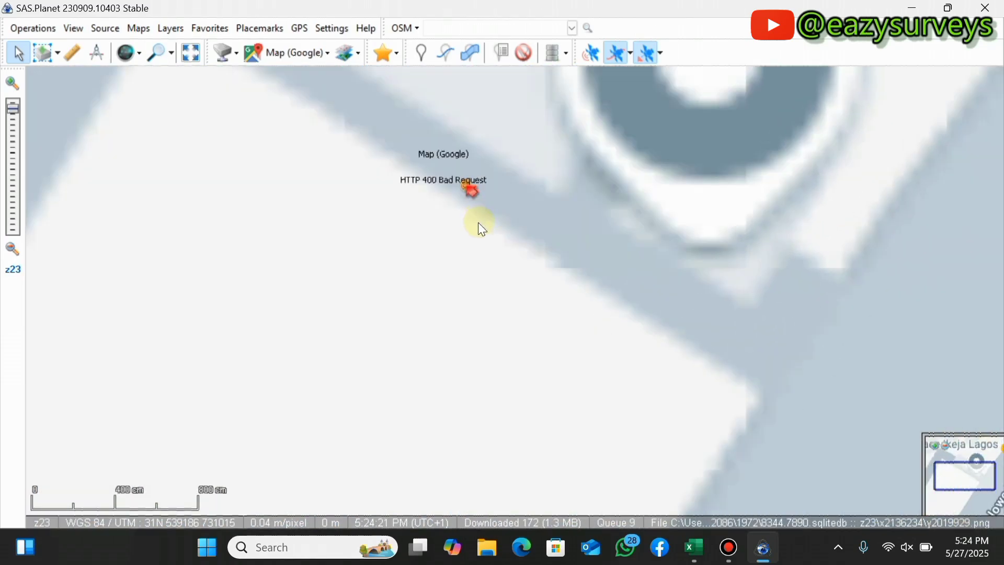
pyautogui.scroll(-2, 454, 188)
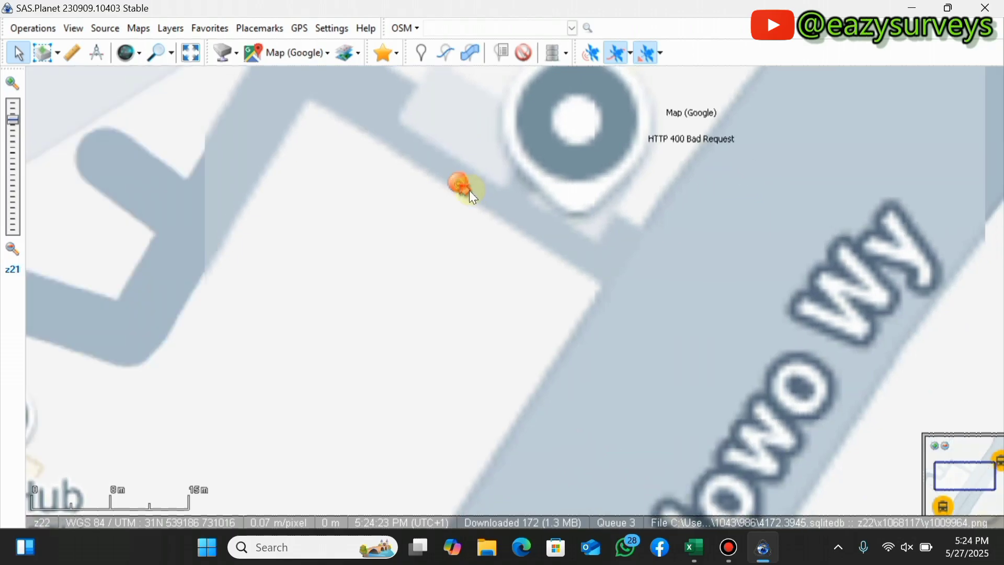
pyautogui.scroll(-2, 467, 188)
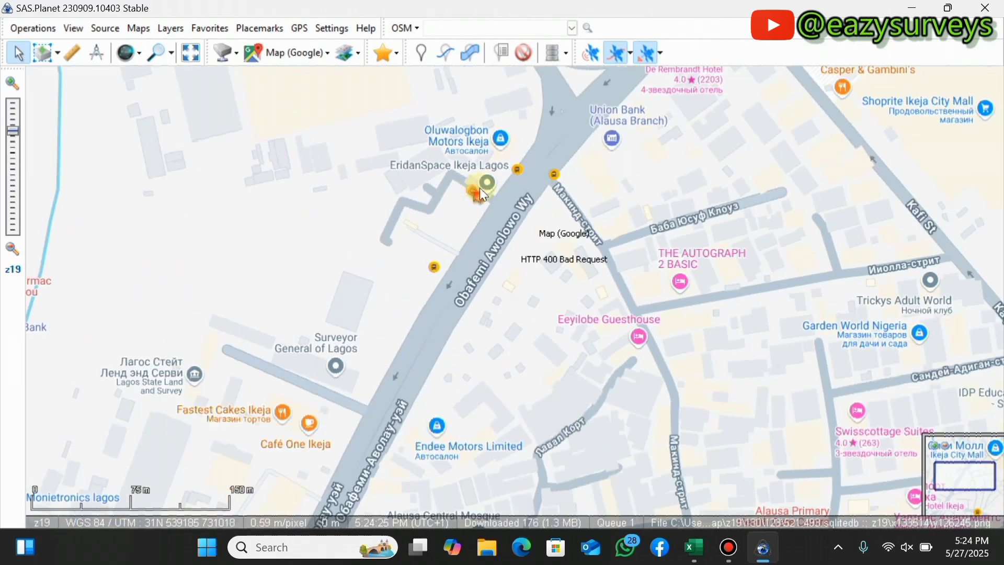
pyautogui.scroll(1, 475, 191)
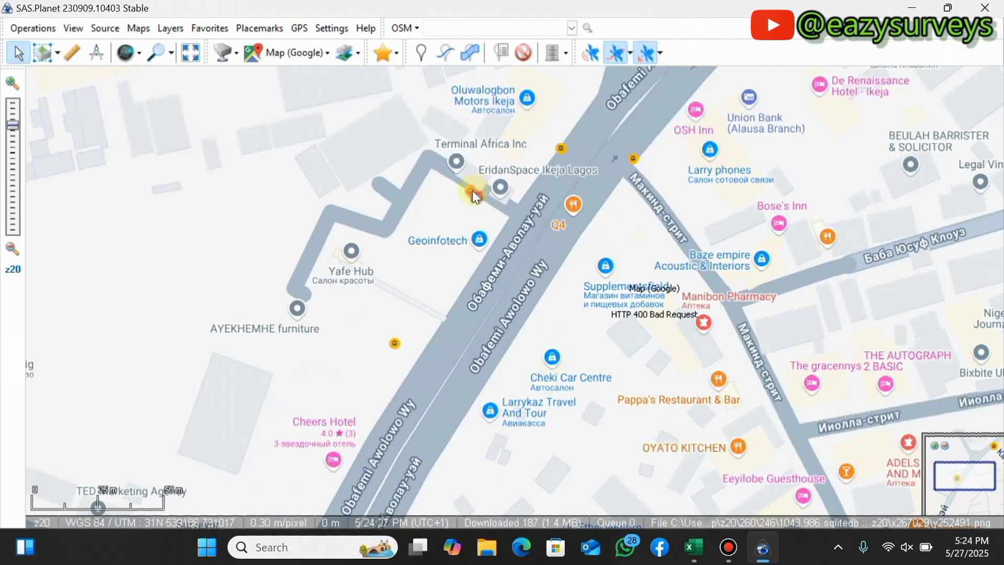
pyautogui.scroll(1, 472, 191)
pyautogui.scroll(-1, 472, 191)
pyautogui.scroll(2, 478, 209)
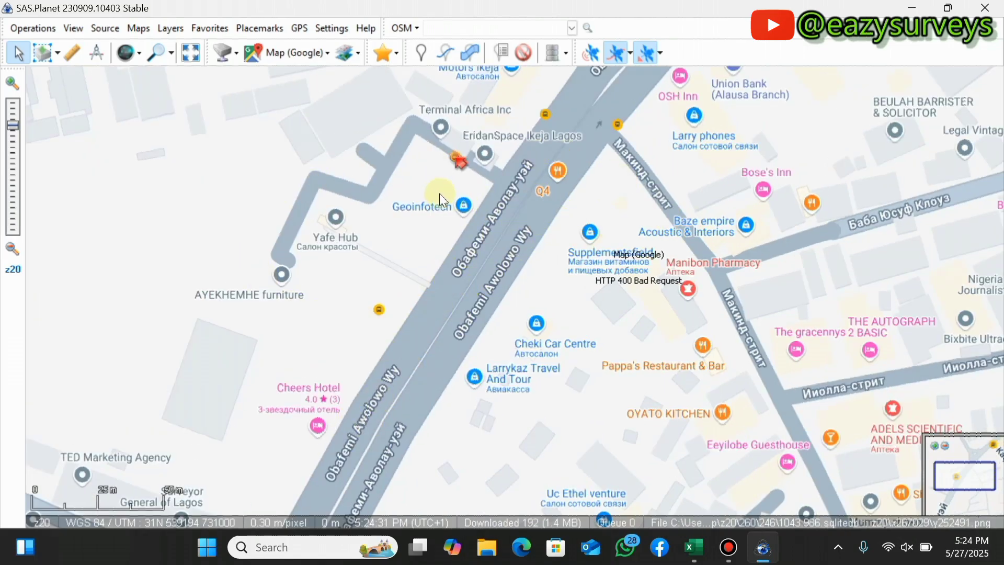
pyautogui.scroll(-2, 514, 295)
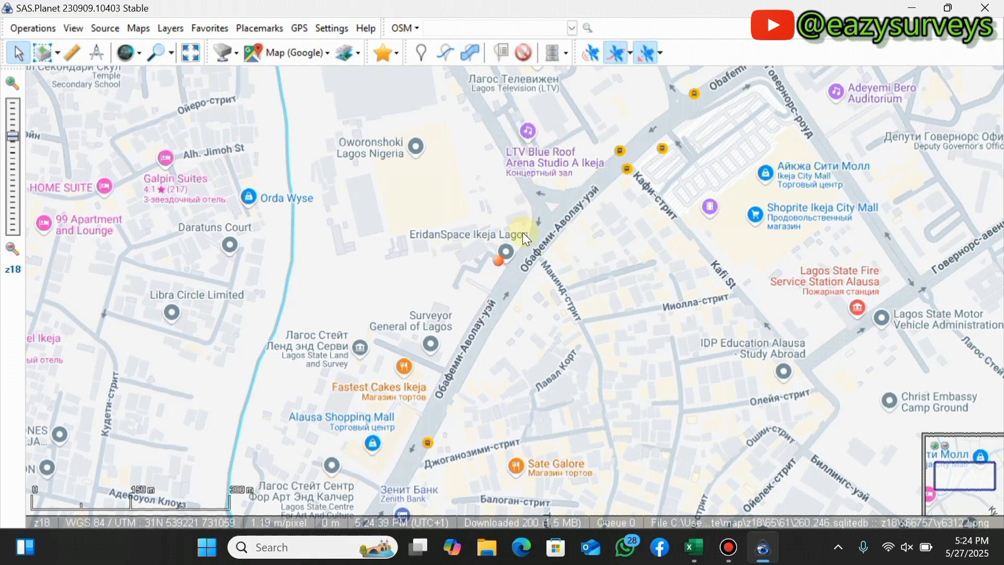
# Switch the base map to ESRI ArcGIS.Imagery and inspect the satellite view around the located point.
pyautogui.click(137, 30)
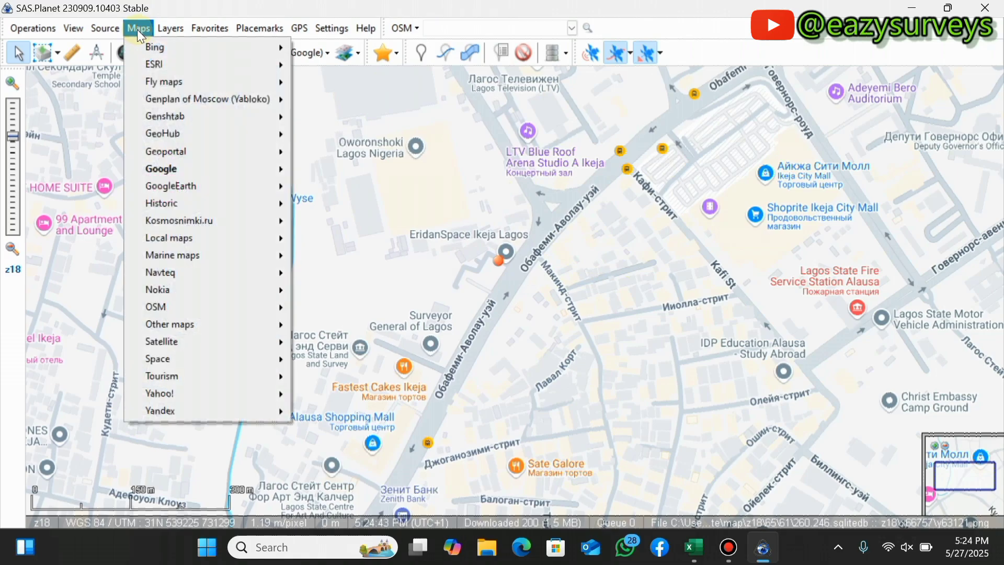
pyautogui.click(161, 174)
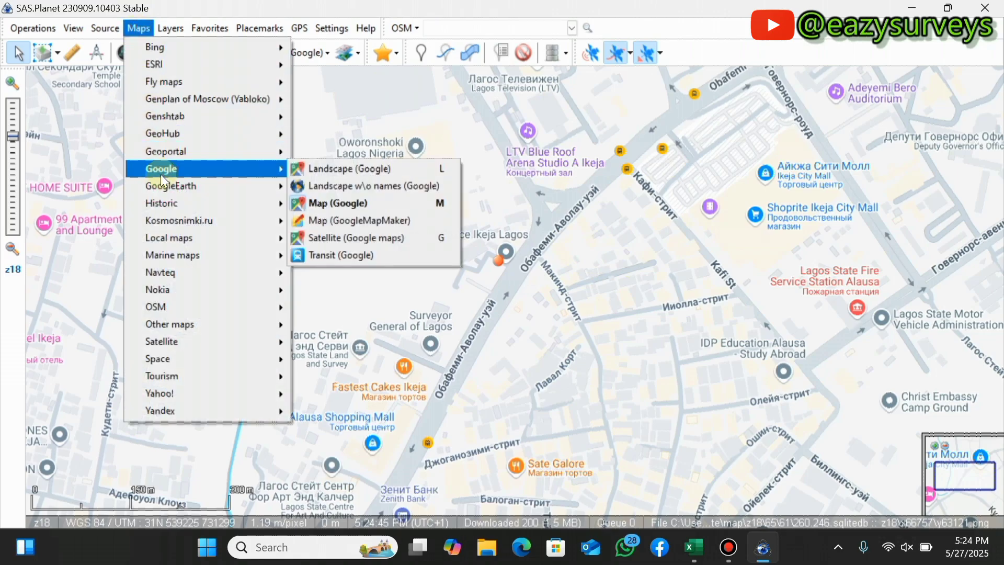
pyautogui.moveTo(171, 62)
pyautogui.click(283, 71)
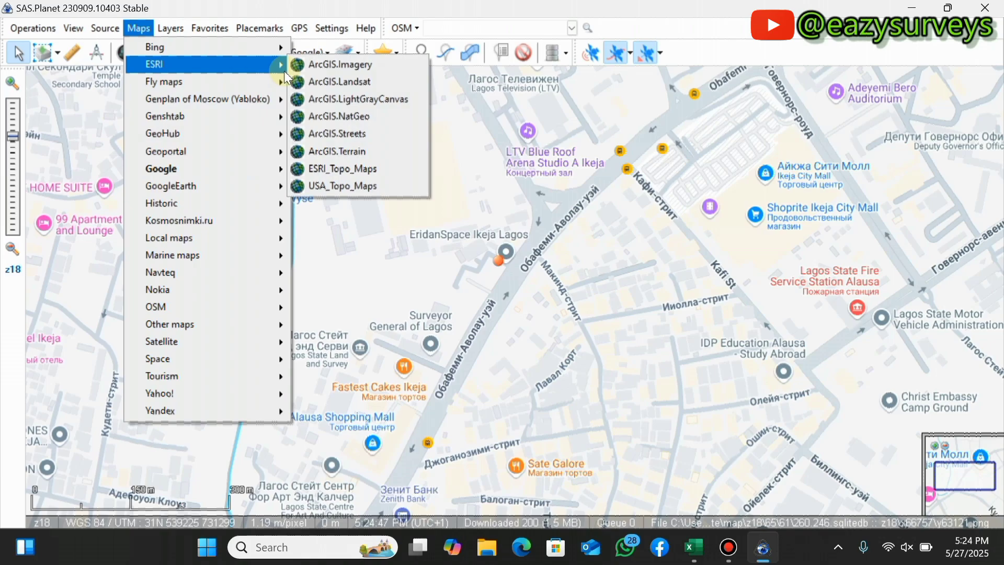
pyautogui.click(329, 67)
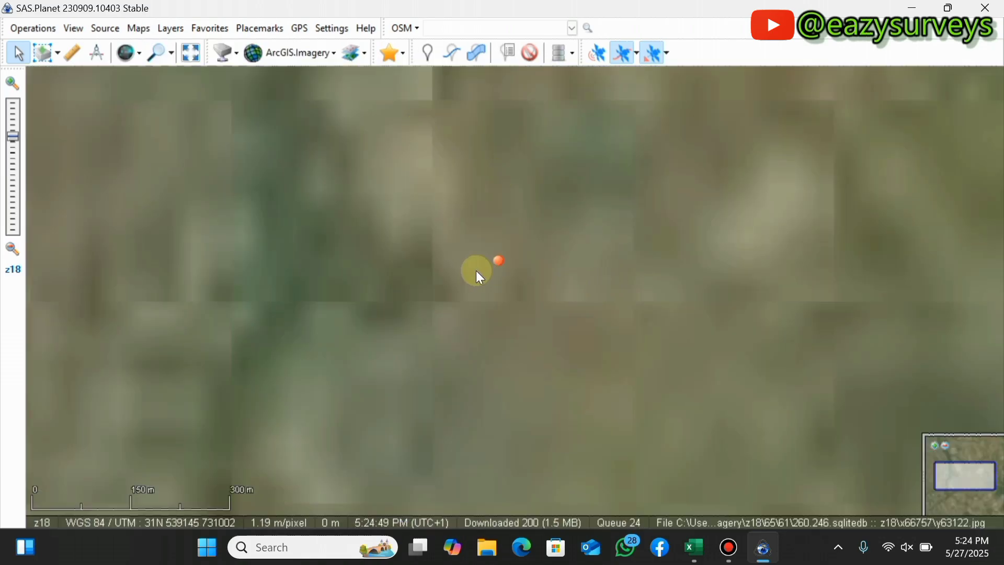
pyautogui.scroll(-1, 498, 260)
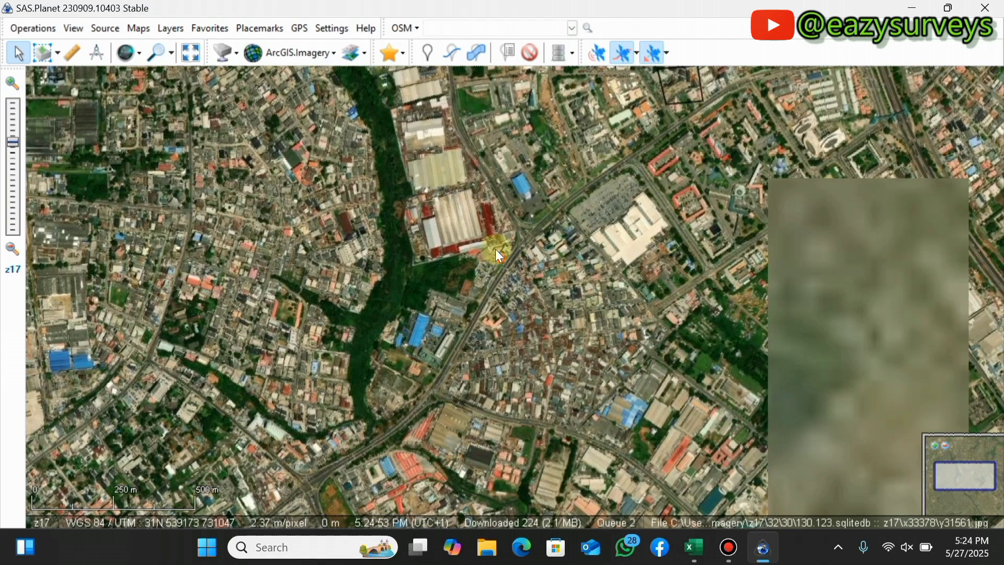
pyautogui.scroll(1, 495, 251)
pyautogui.scroll(1, 494, 282)
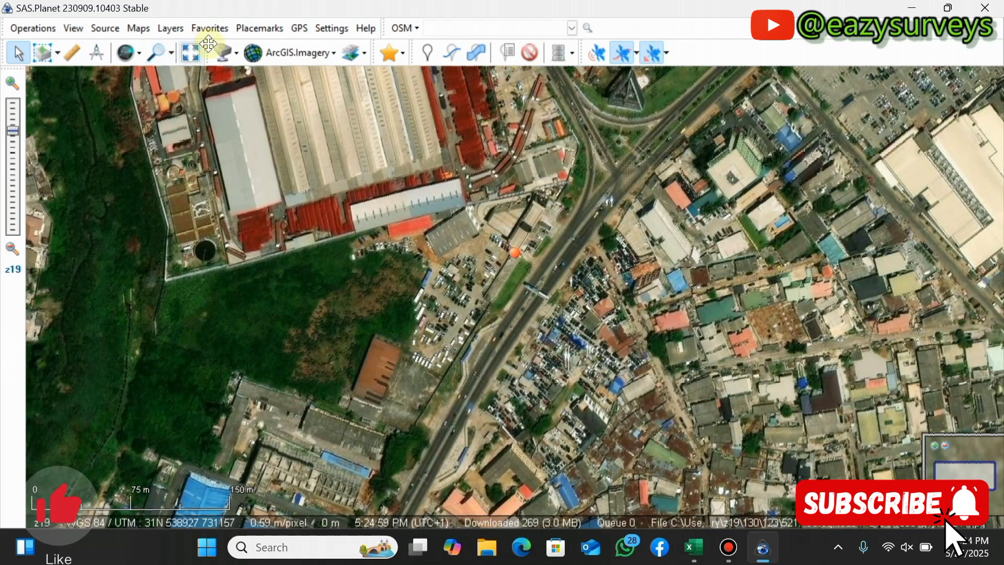
# Switch the base map to Satellite (Google maps) and inspect the imagery around the located point.
pyautogui.click(139, 29)
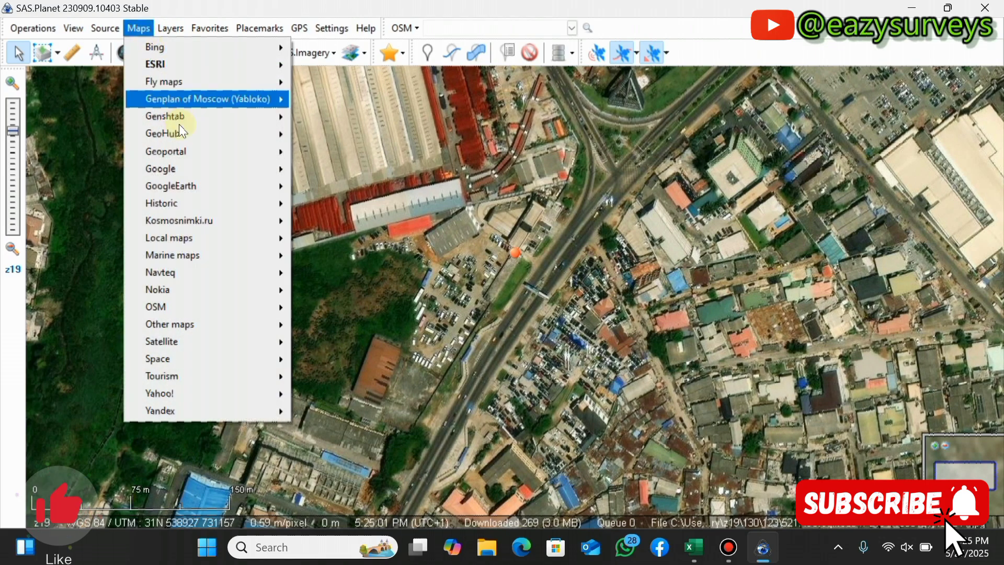
pyautogui.moveTo(177, 172)
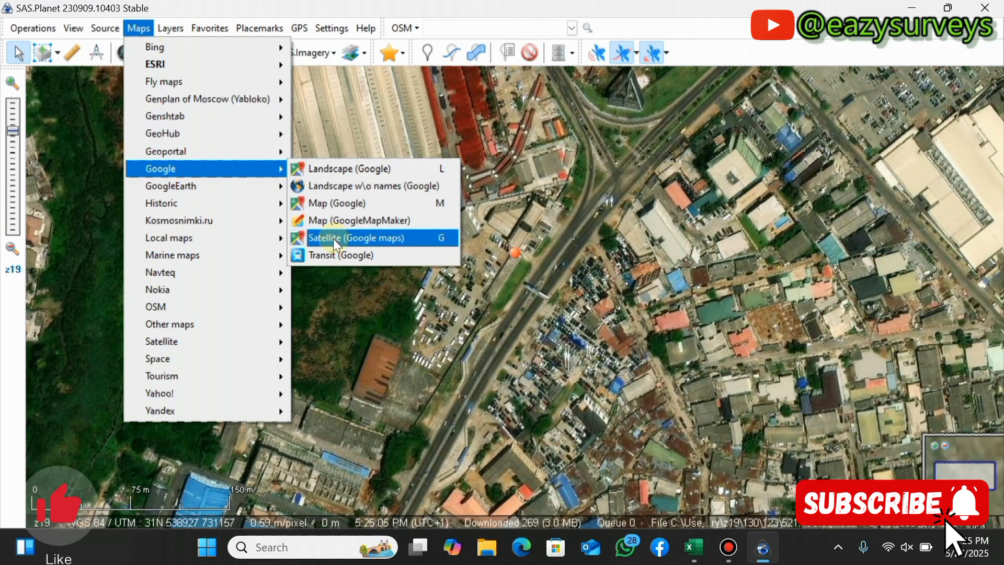
pyautogui.click(367, 239)
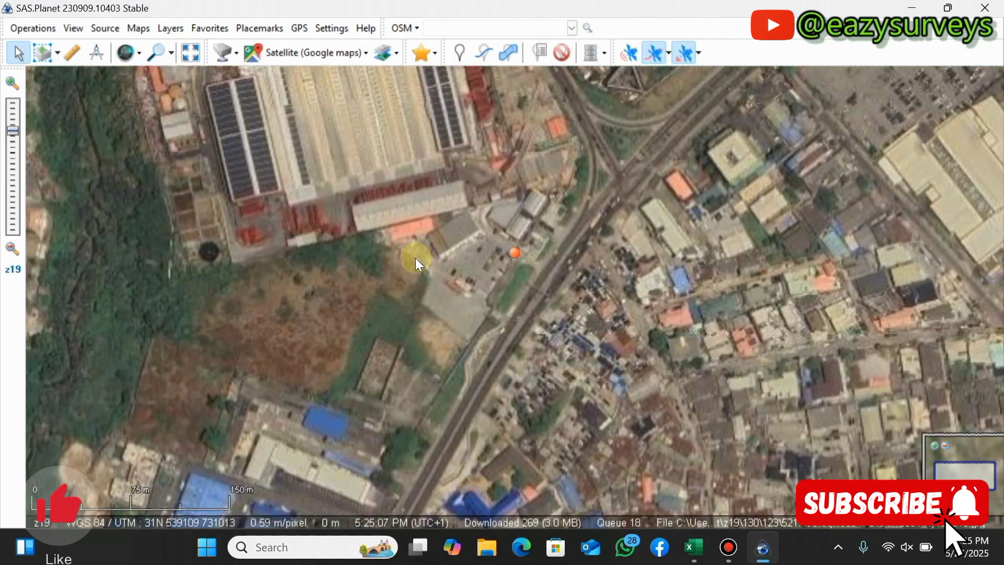
pyautogui.scroll(-2, 450, 243)
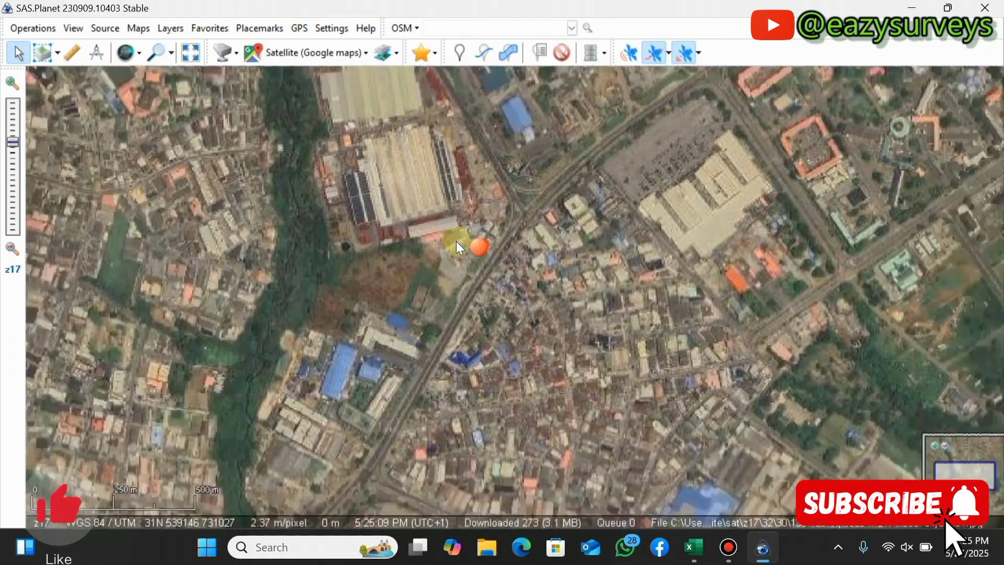
pyautogui.scroll(1, 465, 246)
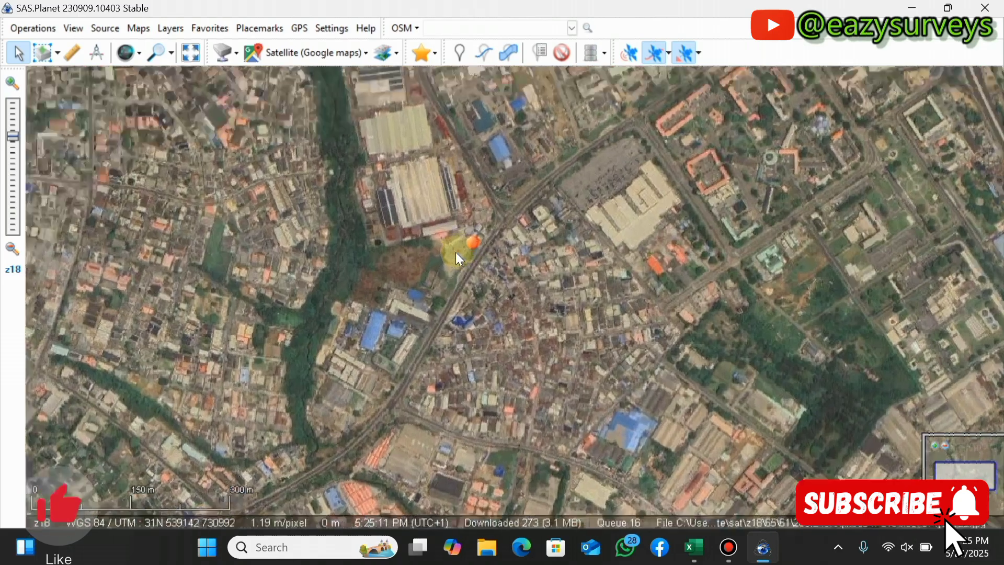
pyautogui.scroll(-1, 469, 258)
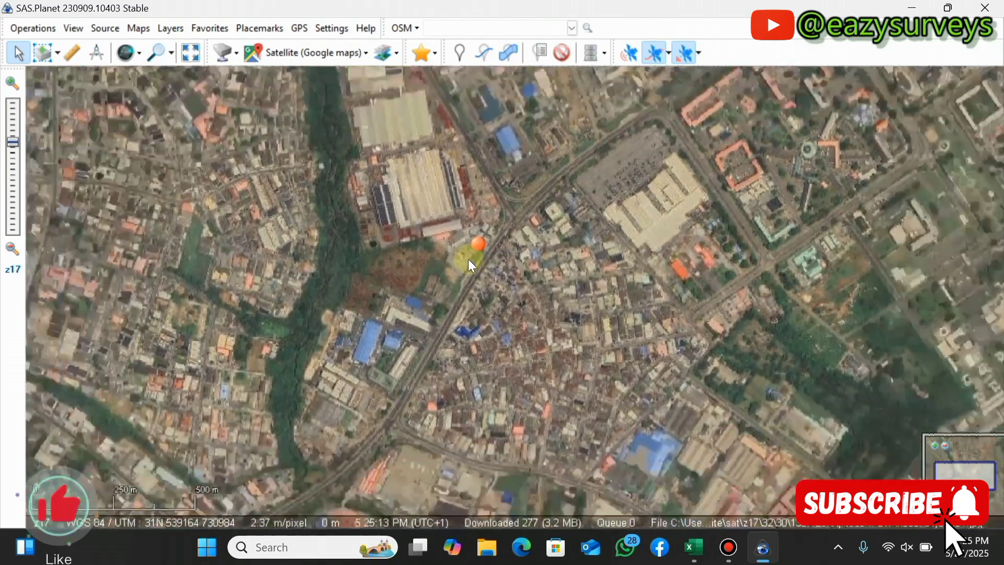
pyautogui.scroll(1, 469, 263)
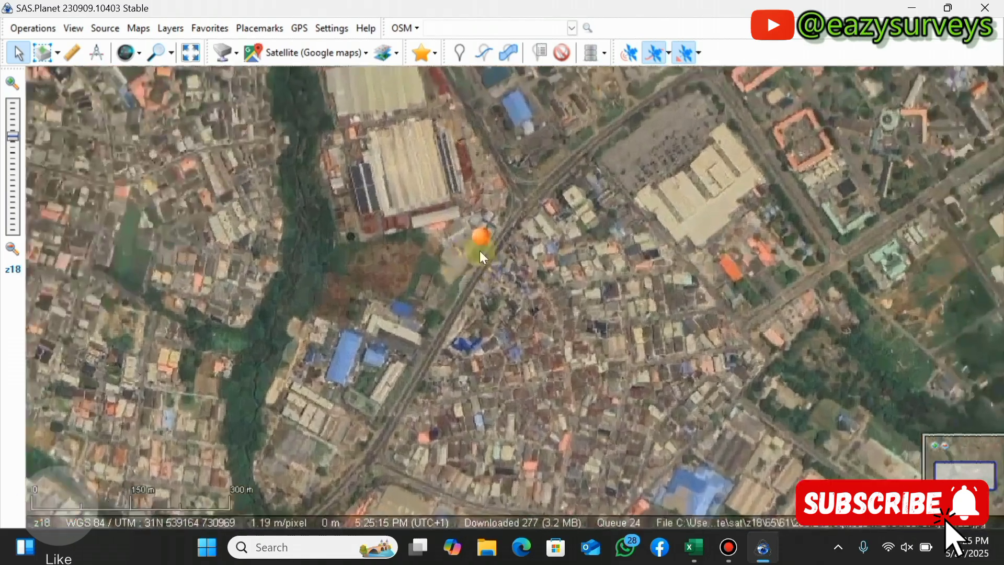
pyautogui.scroll(-1, 471, 240)
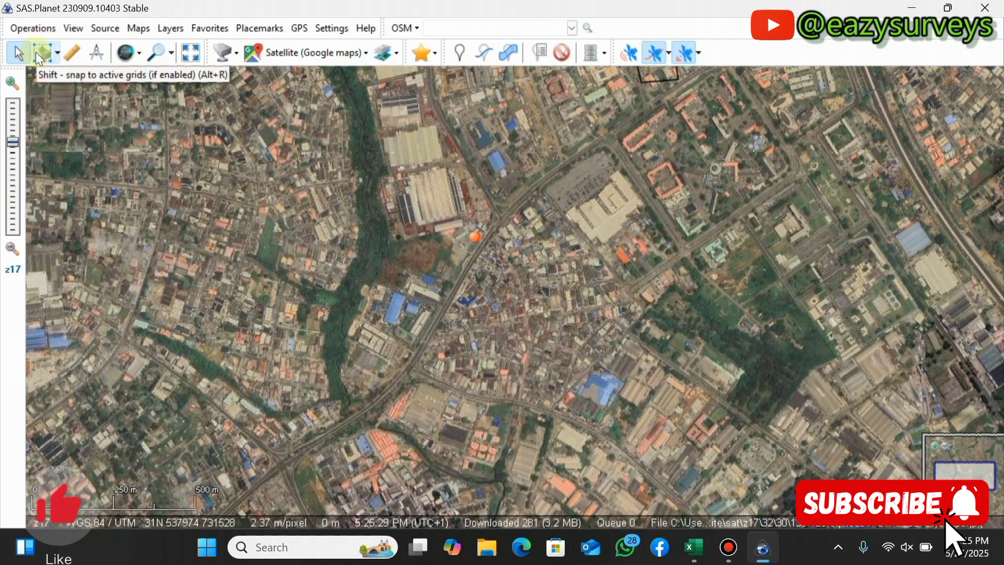
# Activate rectangular selection and overlay the cached-tile map for zoom z21 with nonexistent tiles marked.
pyautogui.click(58, 53)
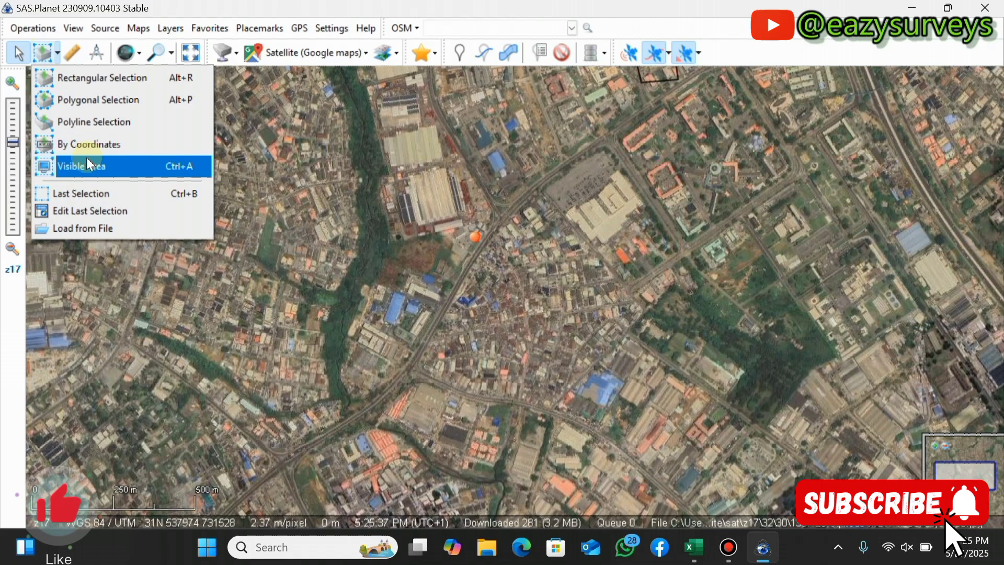
pyautogui.click(83, 83)
pyautogui.scroll(1, 466, 243)
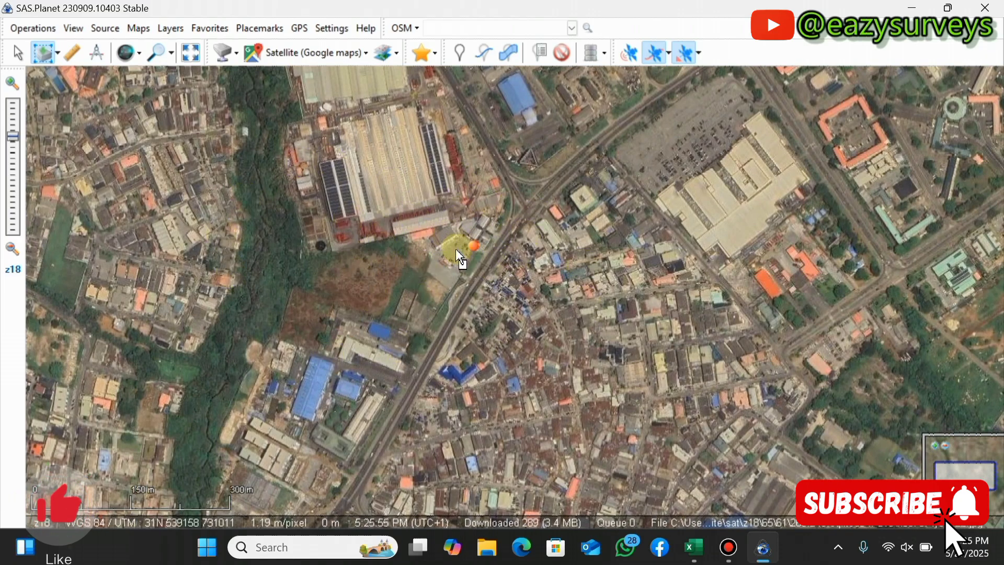
pyautogui.click(141, 54)
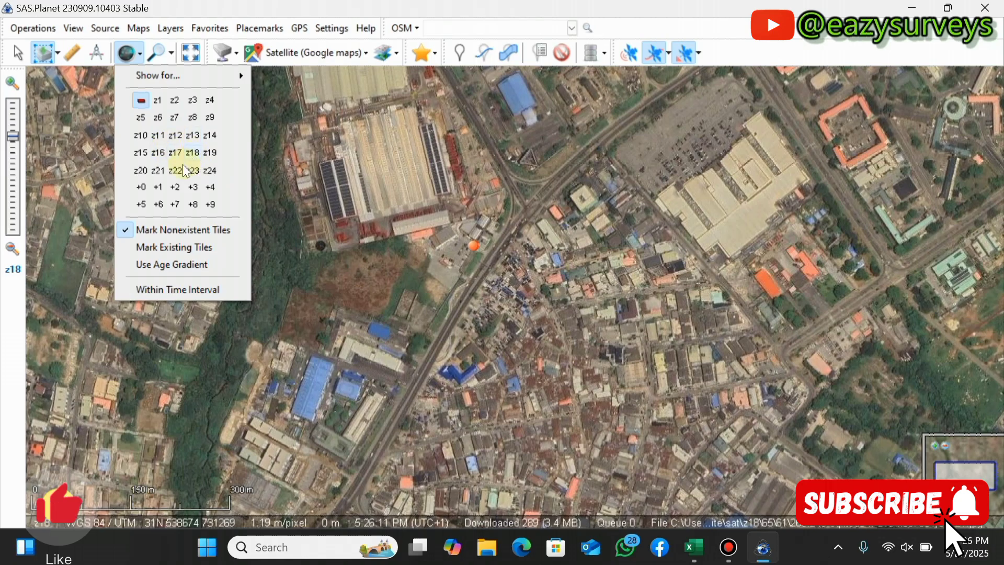
pyautogui.click(156, 170)
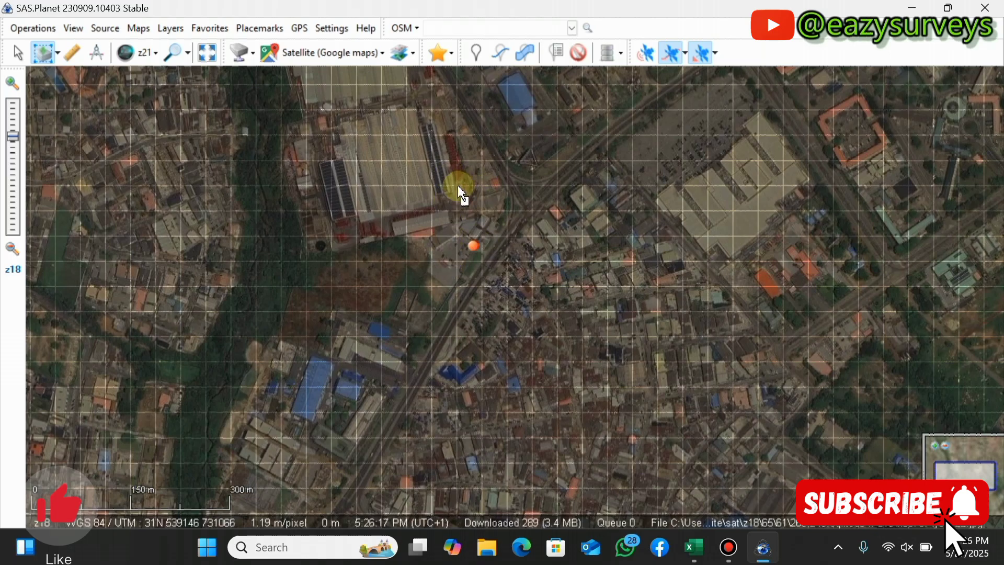
pyautogui.scroll(1, 463, 218)
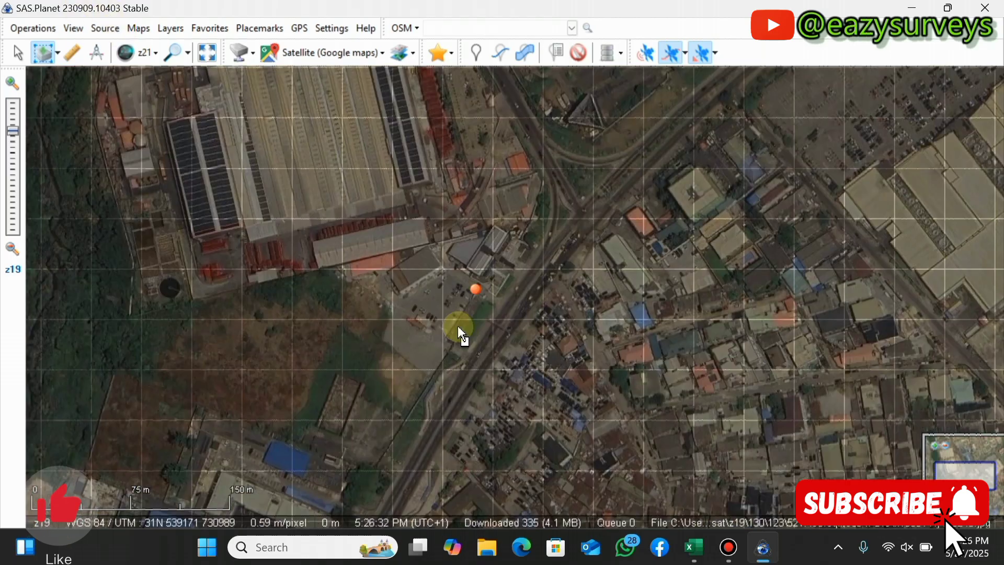
pyautogui.scroll(-1, 455, 318)
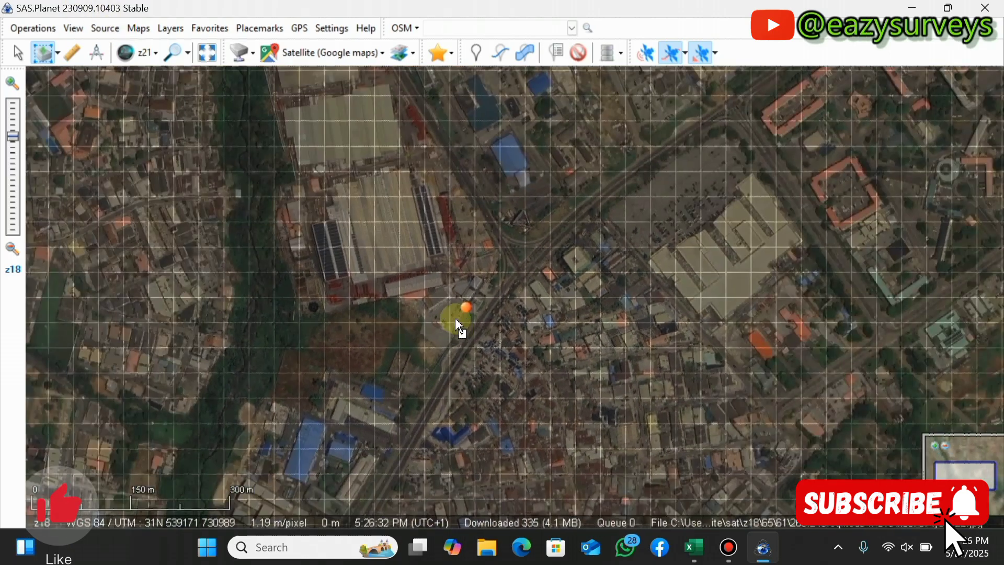
# Switch the cached-tile map to z19, compare the coverage around the site, and set it back to z21.
pyautogui.click(156, 46)
pyautogui.click(210, 152)
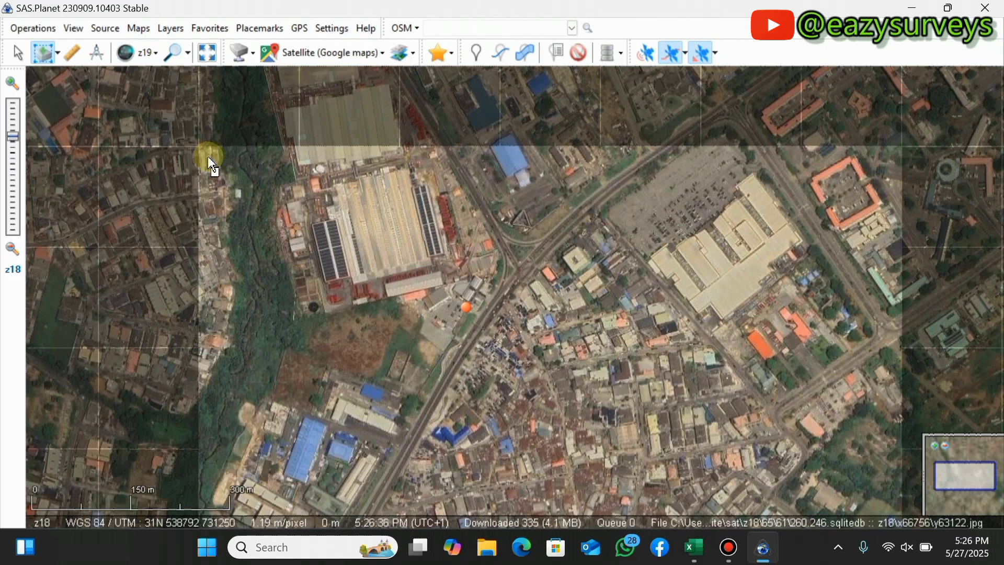
pyautogui.scroll(-1, 364, 263)
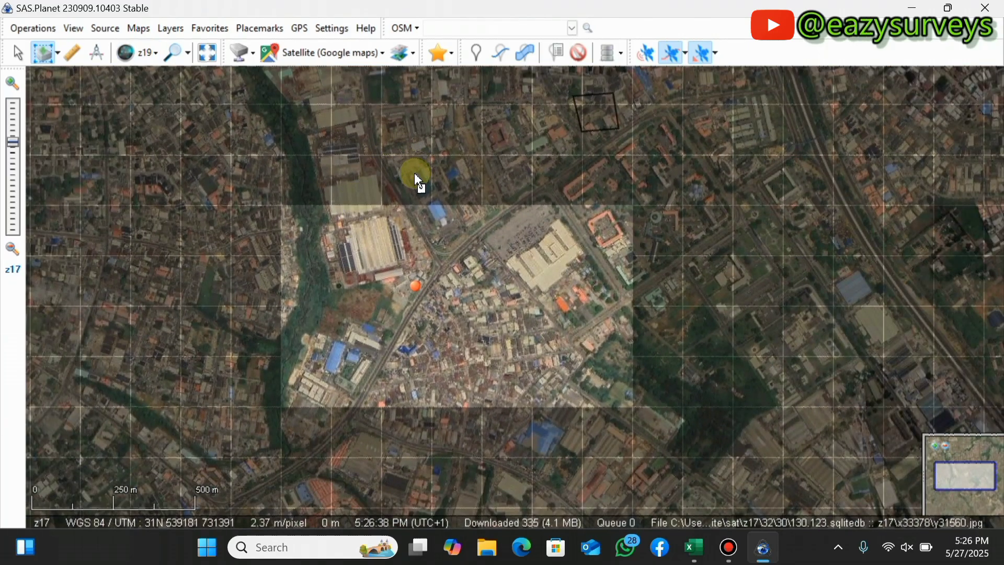
pyautogui.scroll(1, 404, 186)
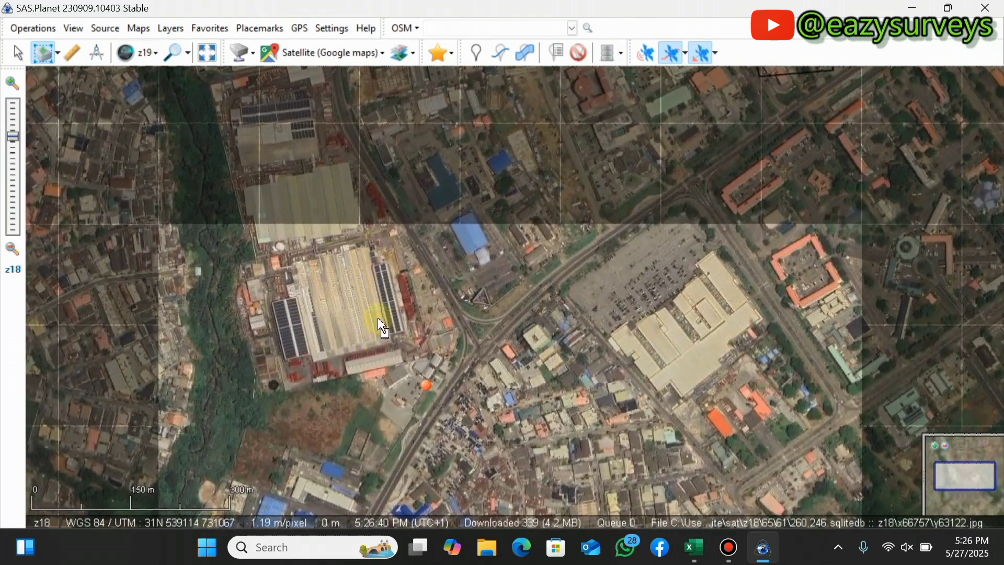
pyautogui.click(158, 53)
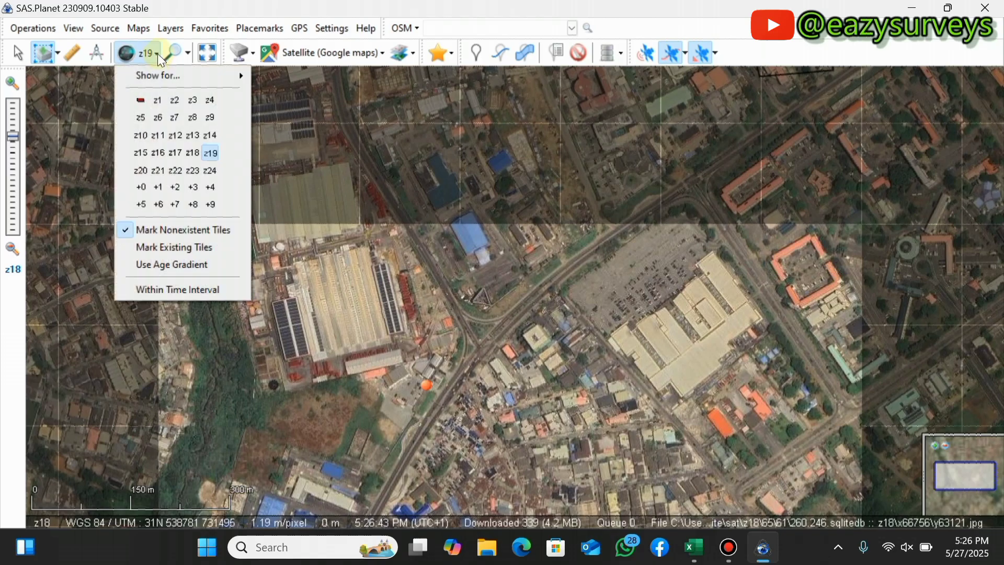
pyautogui.click(158, 170)
pyautogui.scroll(1, 450, 312)
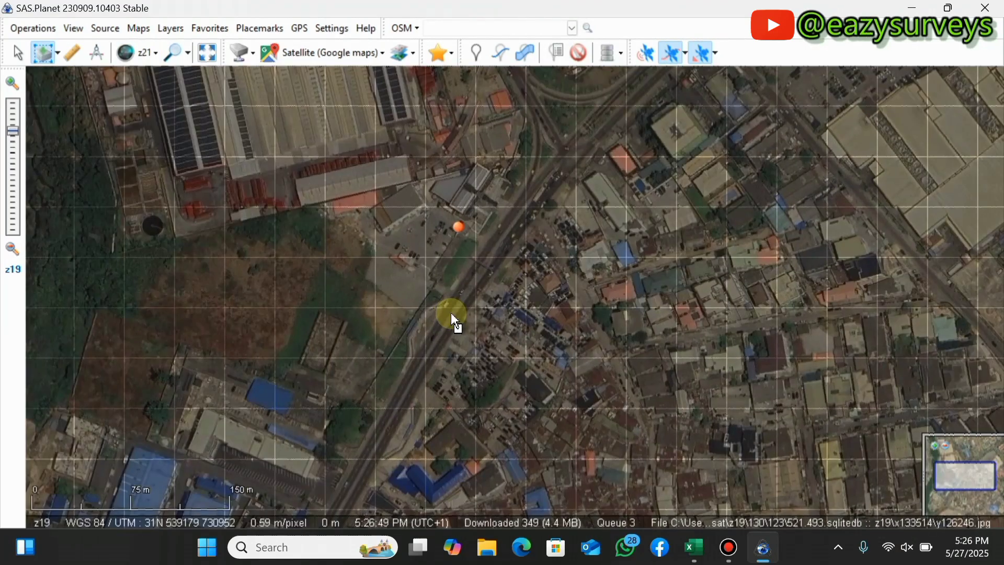
# Try the cached-tile map at z23, return it to z21, and check the tile grid around the point.
pyautogui.click(154, 58)
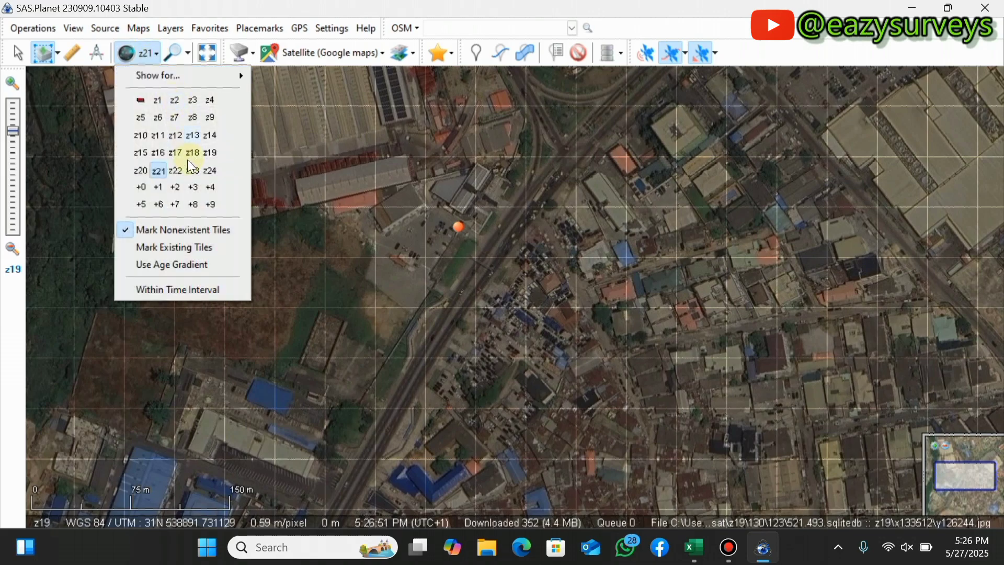
pyautogui.click(193, 170)
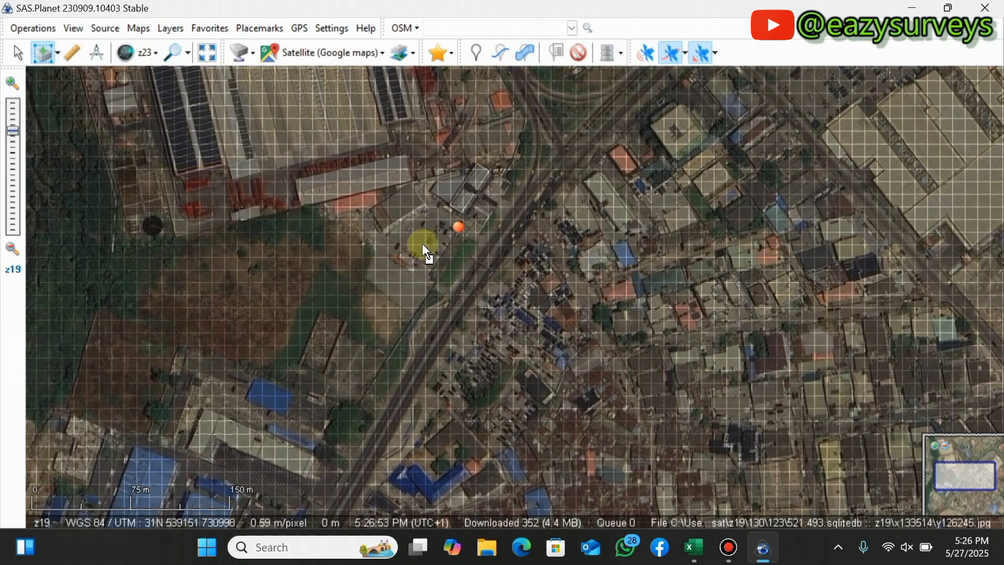
pyautogui.click(155, 57)
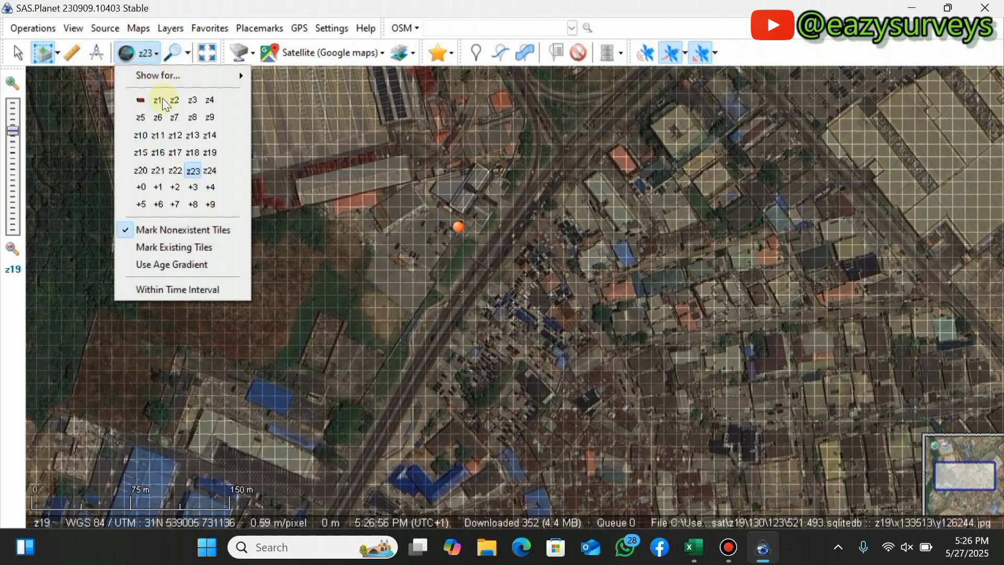
pyautogui.click(158, 171)
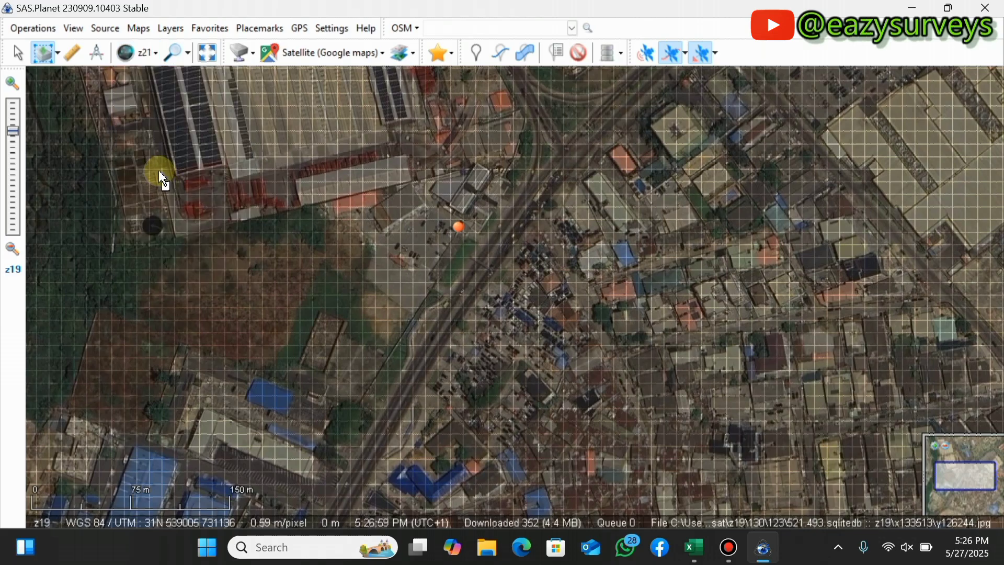
pyautogui.scroll(-1, 387, 204)
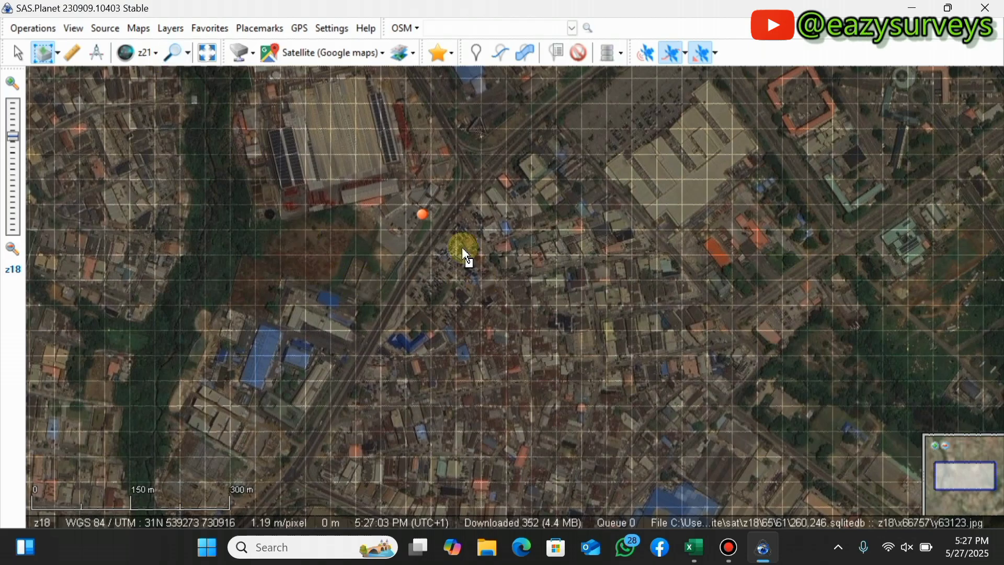
pyautogui.scroll(1, 362, 165)
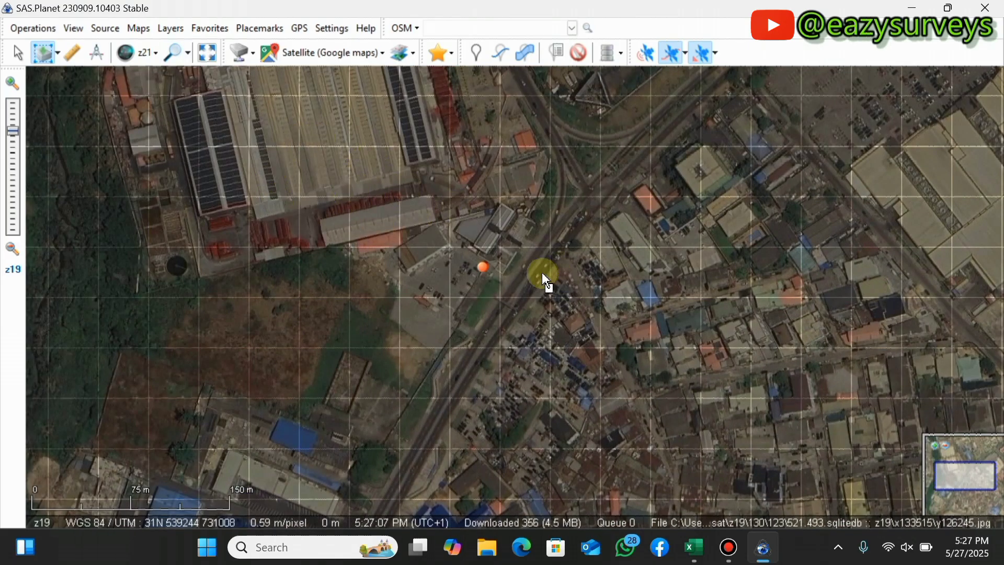
# Draw a rectangular selection from the river northwest of the located point, enclosing the site and the built-up area to its southeast.
pyautogui.click(57, 54)
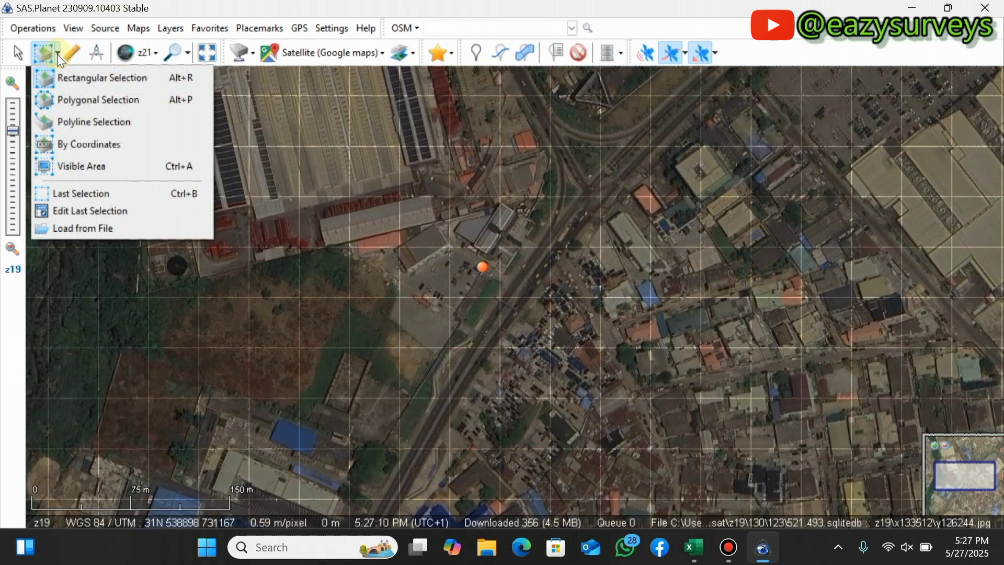
pyautogui.click(69, 84)
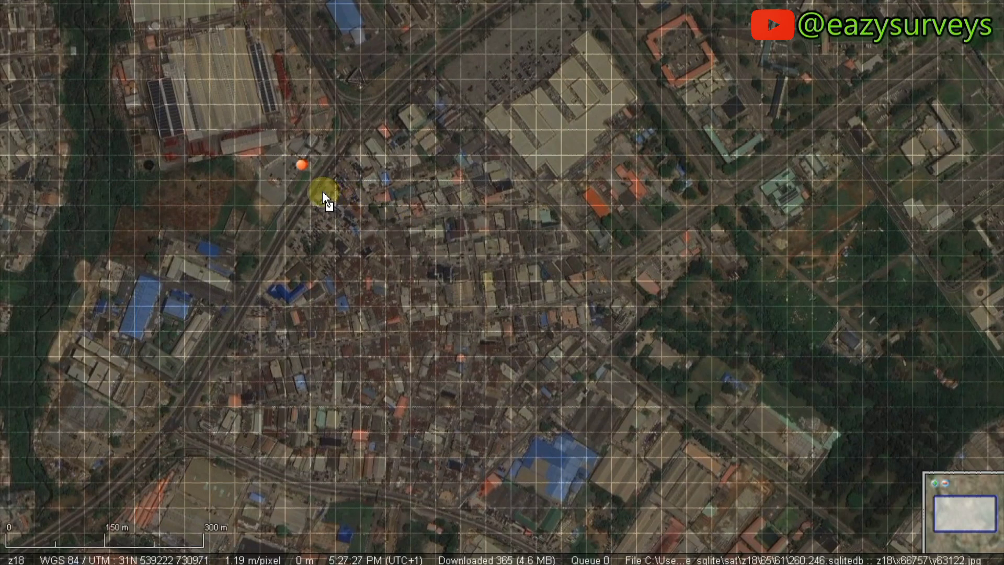
pyautogui.scroll(-1, 321, 187)
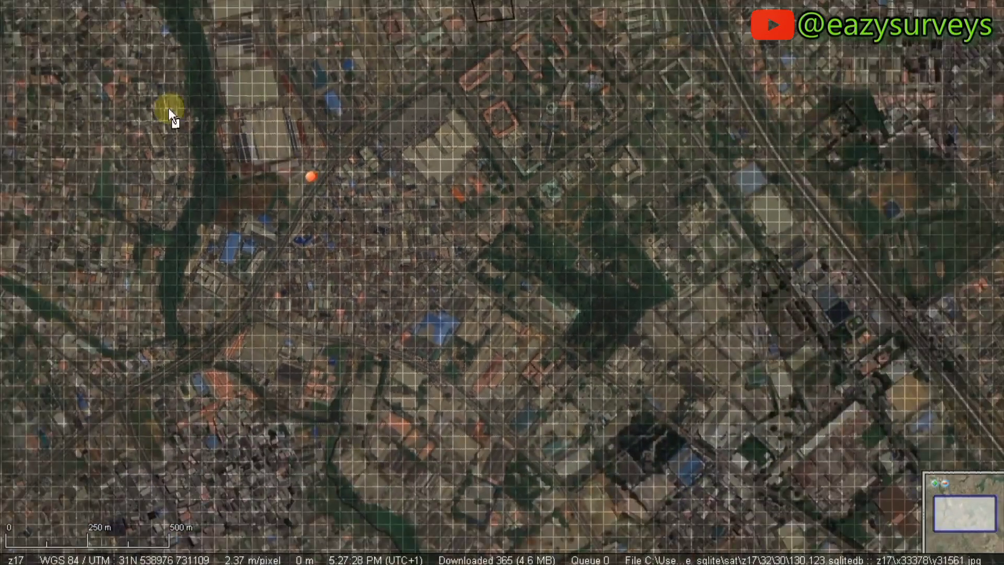
pyautogui.scroll(1, 168, 108)
pyautogui.scroll(-1, 303, 183)
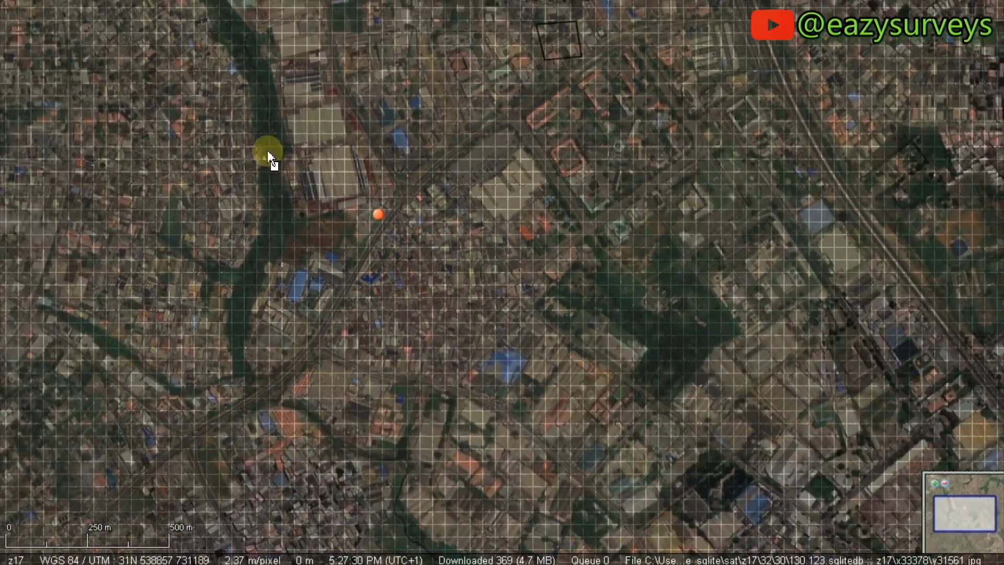
pyautogui.click(268, 150)
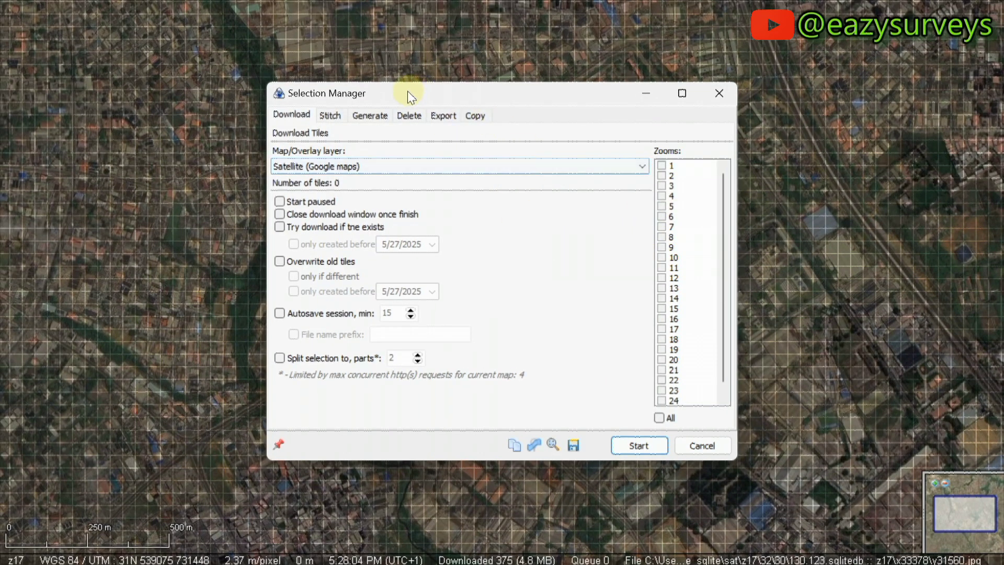
# Move the Selection Manager clear of the selected rectangle and check the selection's extent on the map.
pyautogui.moveTo(441, 96); pyautogui.dragTo(668, 97)
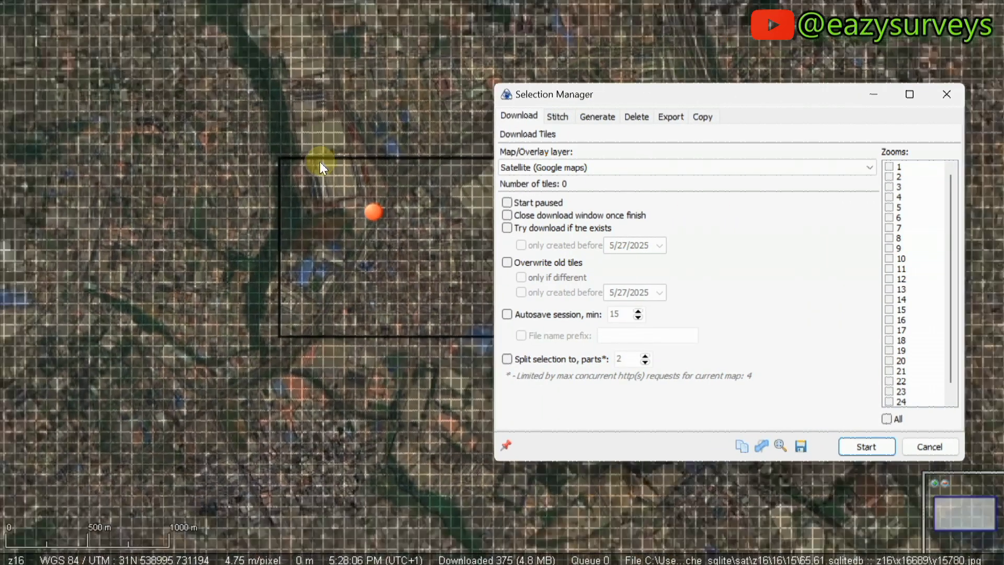
pyautogui.scroll(-2, 387, 206)
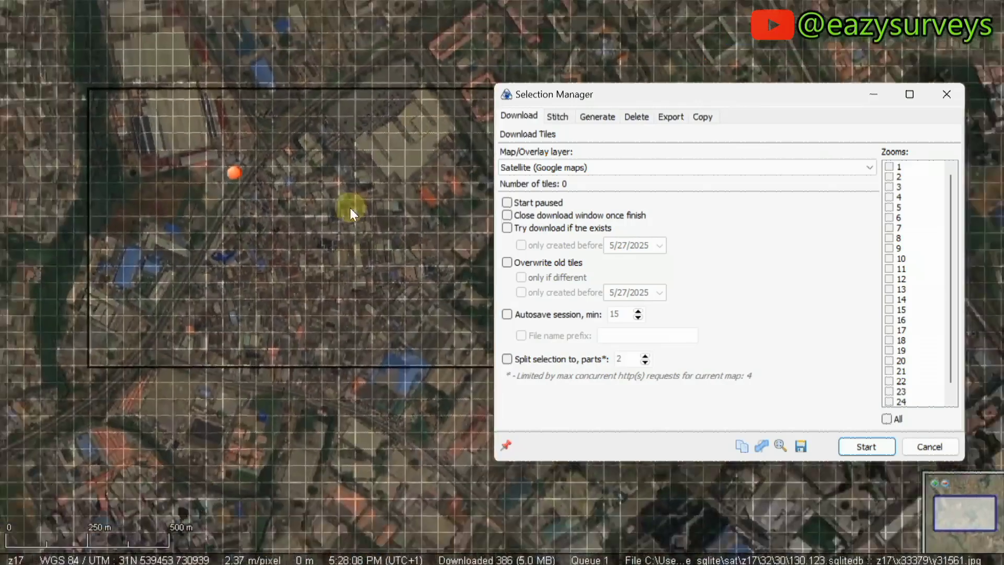
pyautogui.scroll(2, 439, 222)
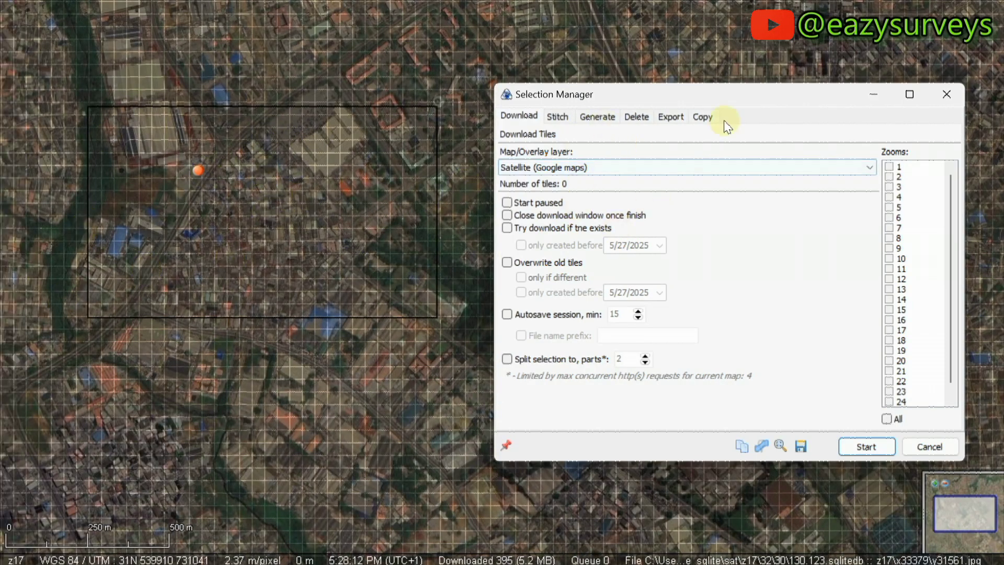
pyautogui.moveTo(661, 97); pyautogui.dragTo(635, 63)
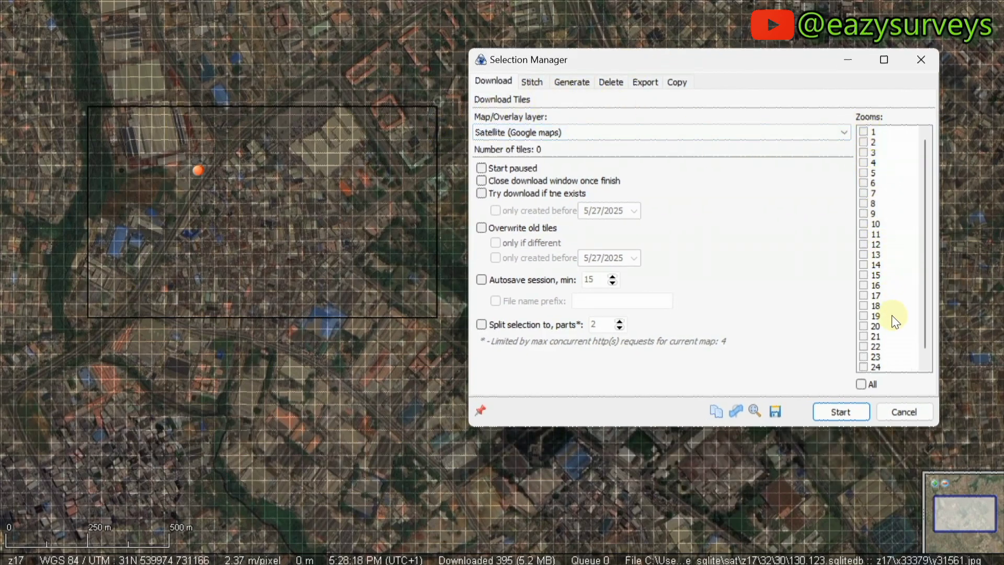
pyautogui.moveTo(133, 20)
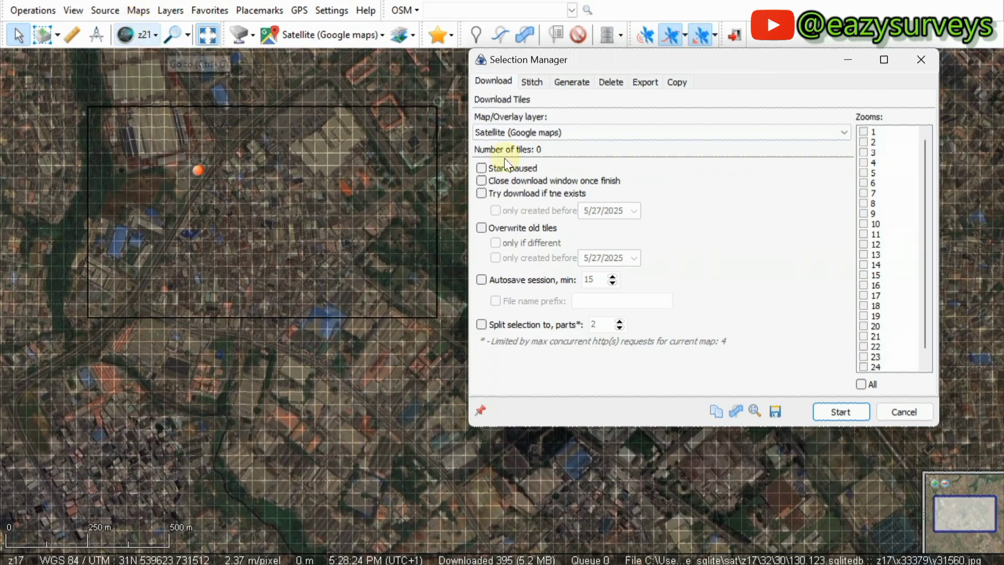
# Tick zoom level 21 for the tile download and set the stitched image's output format to GeoTIFF.
pyautogui.click(863, 337)
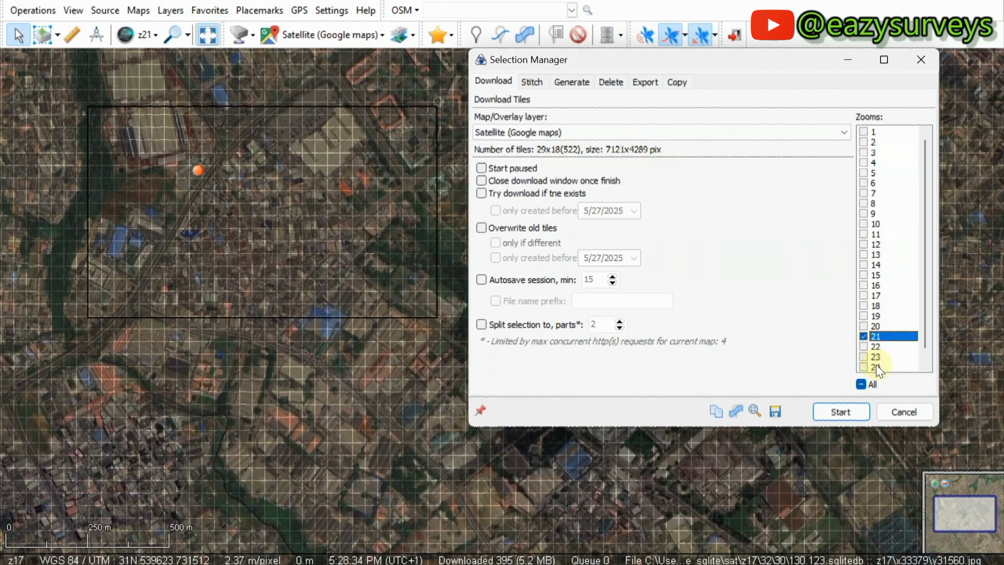
pyautogui.click(529, 83)
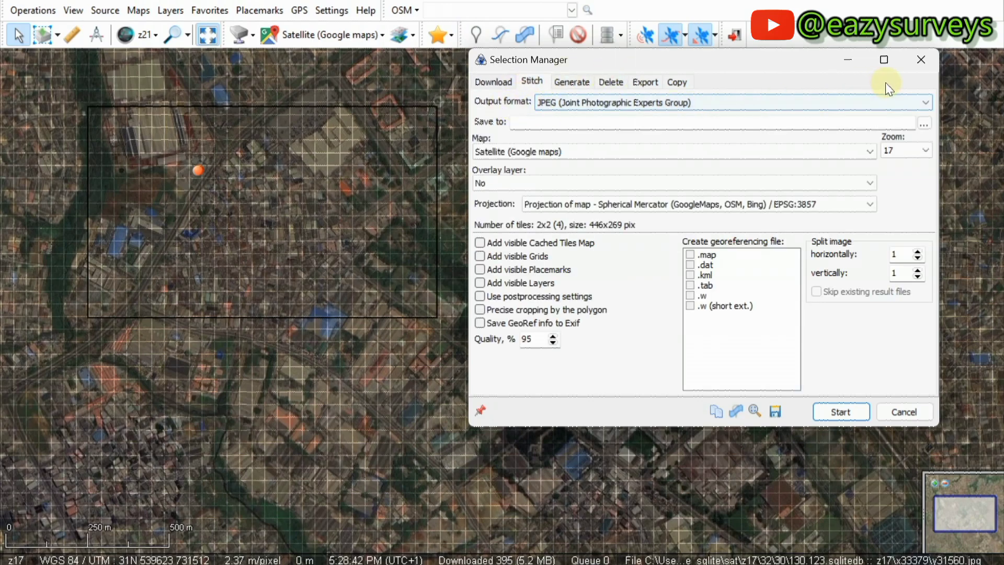
pyautogui.click(923, 102)
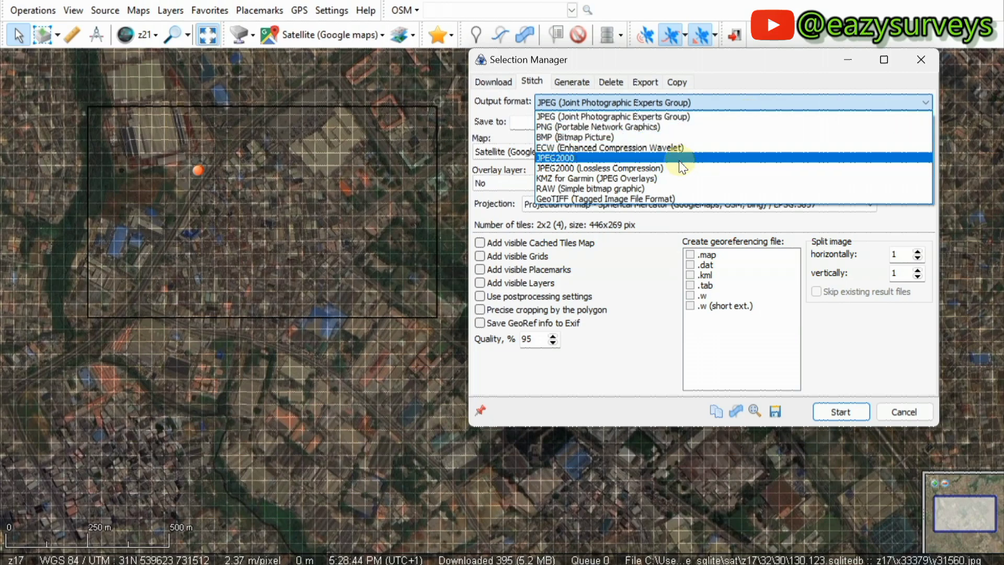
pyautogui.click(607, 197)
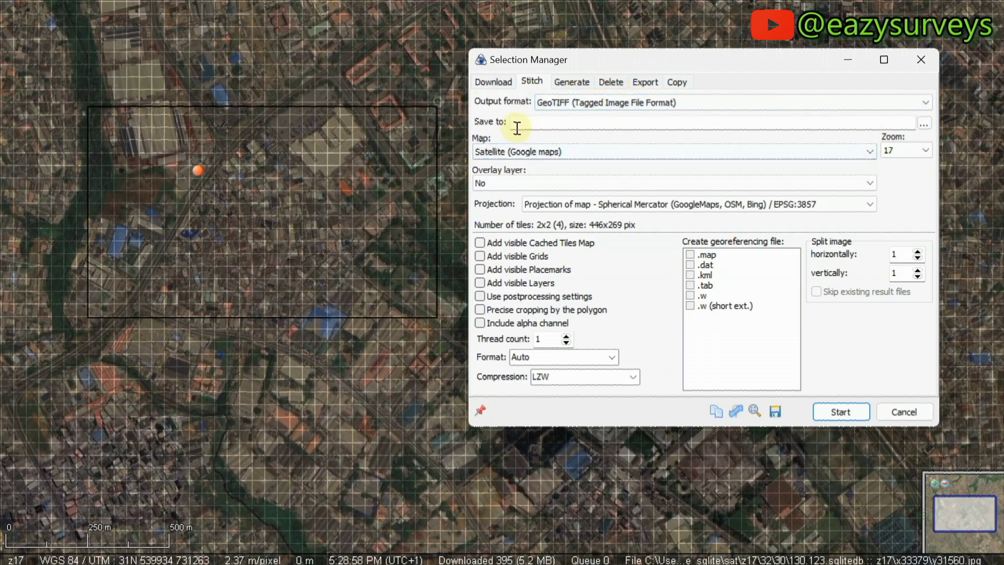
# Set the stitched image to be saved as GEO_IMAGE in the Desktop's YOUTUBE folder.
pyautogui.click(923, 124)
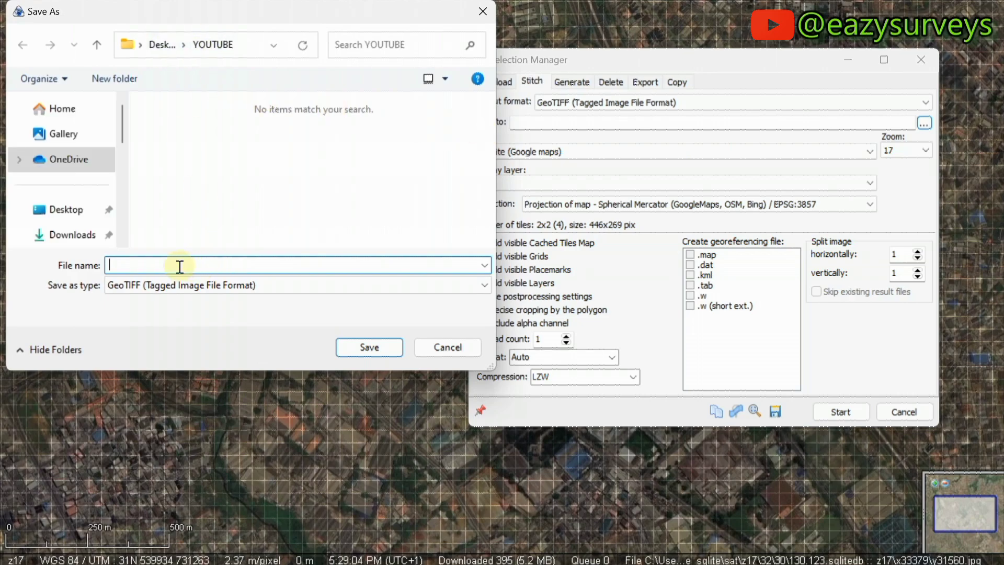
pyautogui.write('GEO_IMAGE')
pyautogui.click(371, 345)
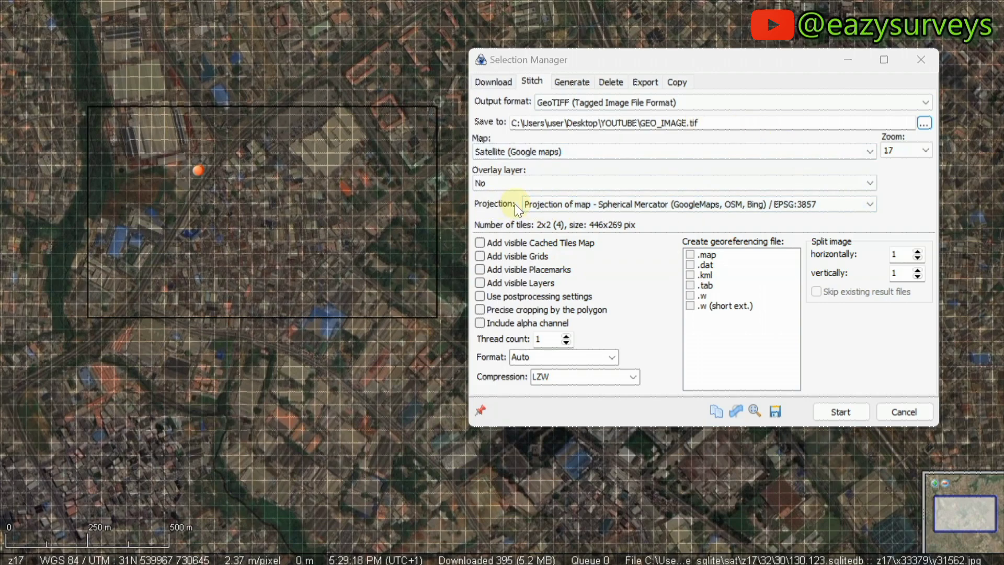
# Stitch the selection using the Geographic (GoogleEarth) / EPSG:4326 projection at zoom 21.
pyautogui.click(873, 205)
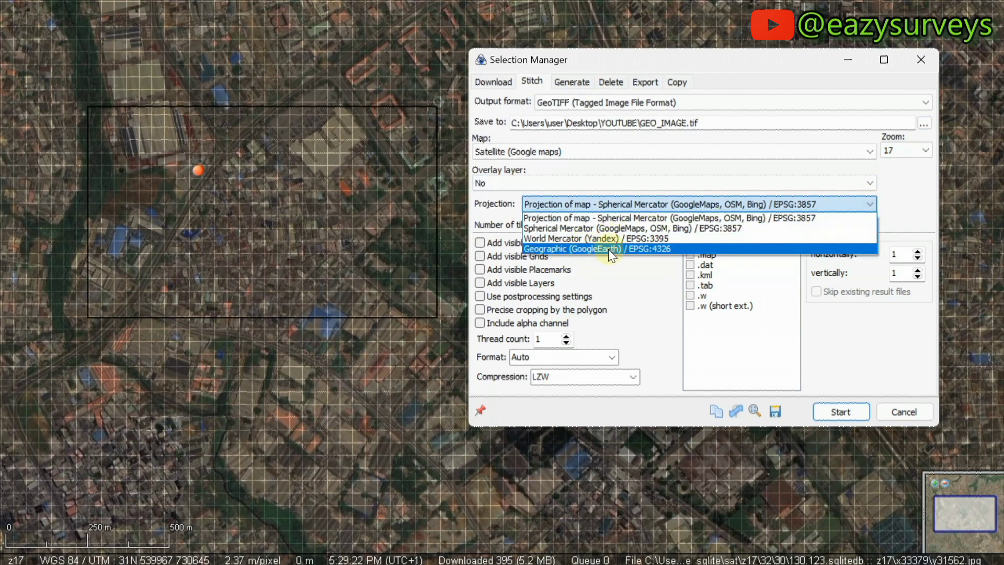
pyautogui.click(645, 248)
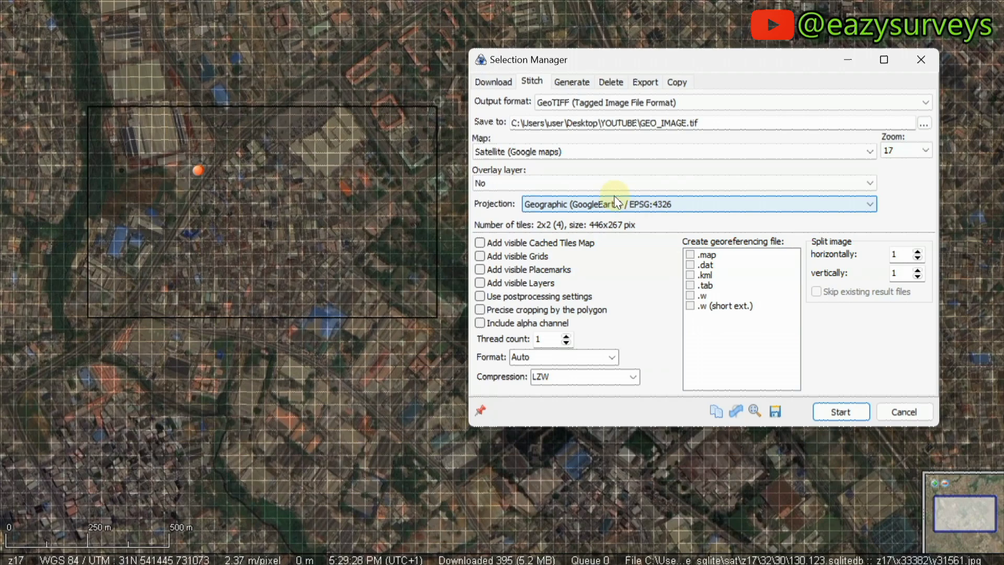
pyautogui.click(915, 143)
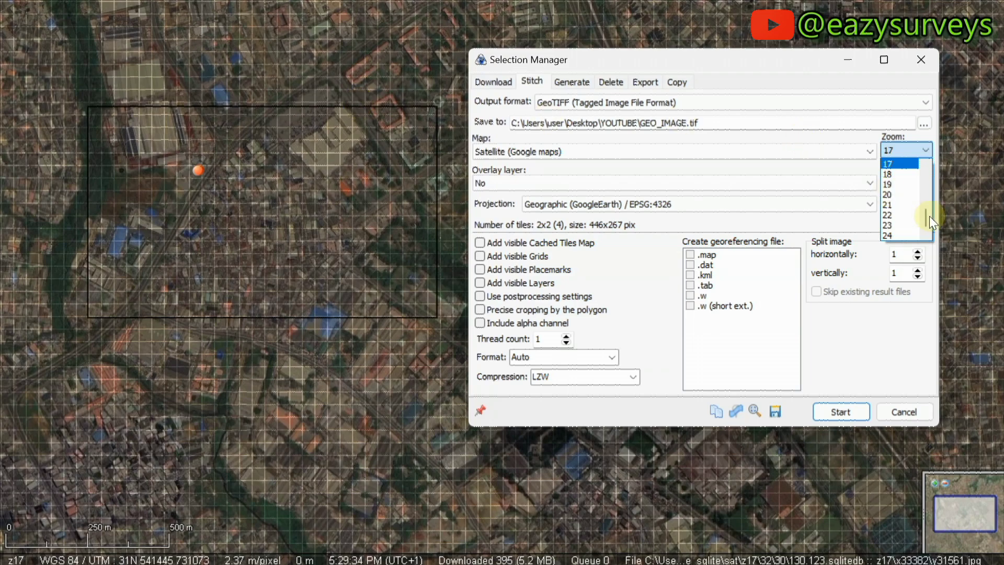
pyautogui.click(889, 206)
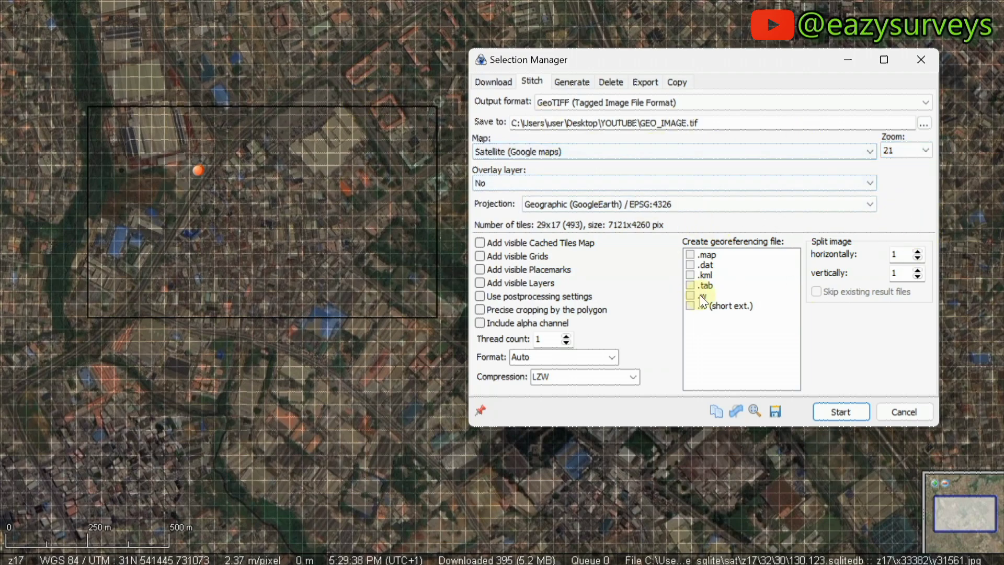
pyautogui.click(848, 413)
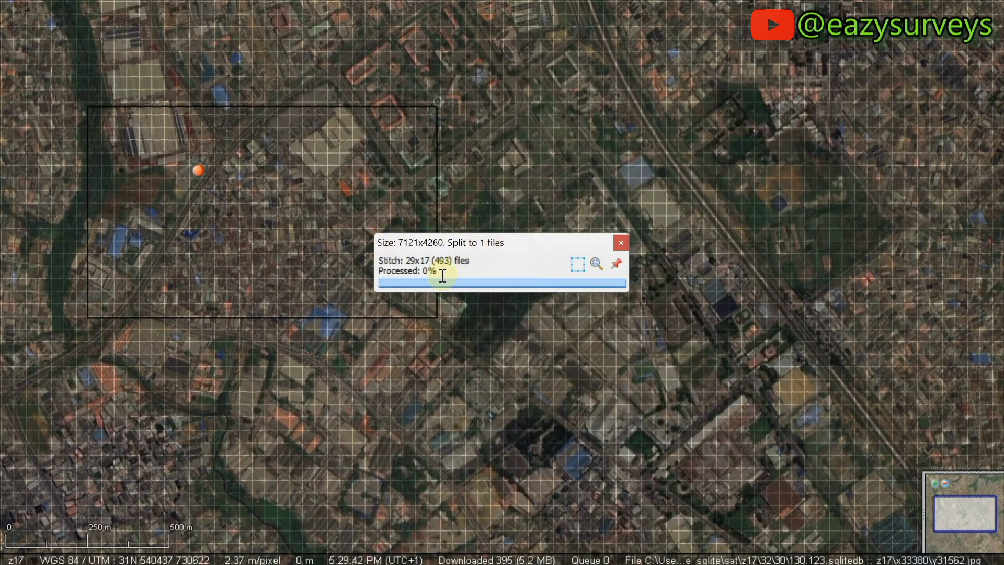
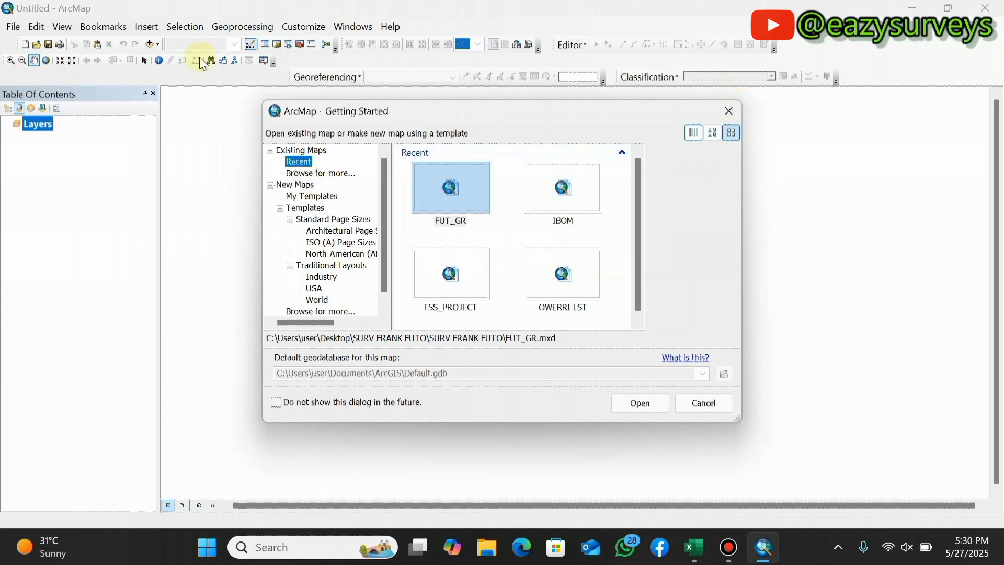
# In ArcMap, dismiss the Getting Started dialog and open the properties of the Layers data frame.
pyautogui.click(728, 112)
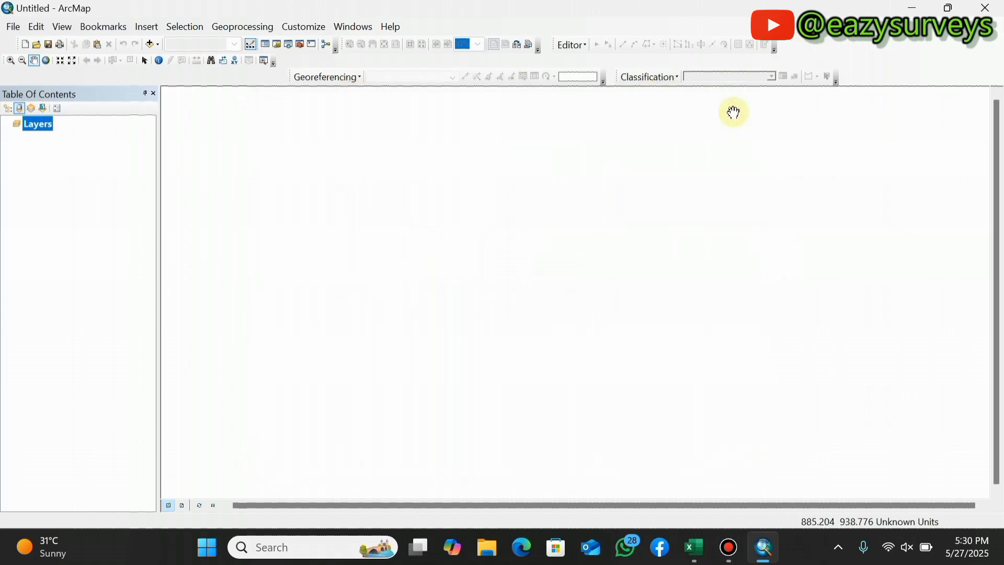
pyautogui.rightClick(35, 126)
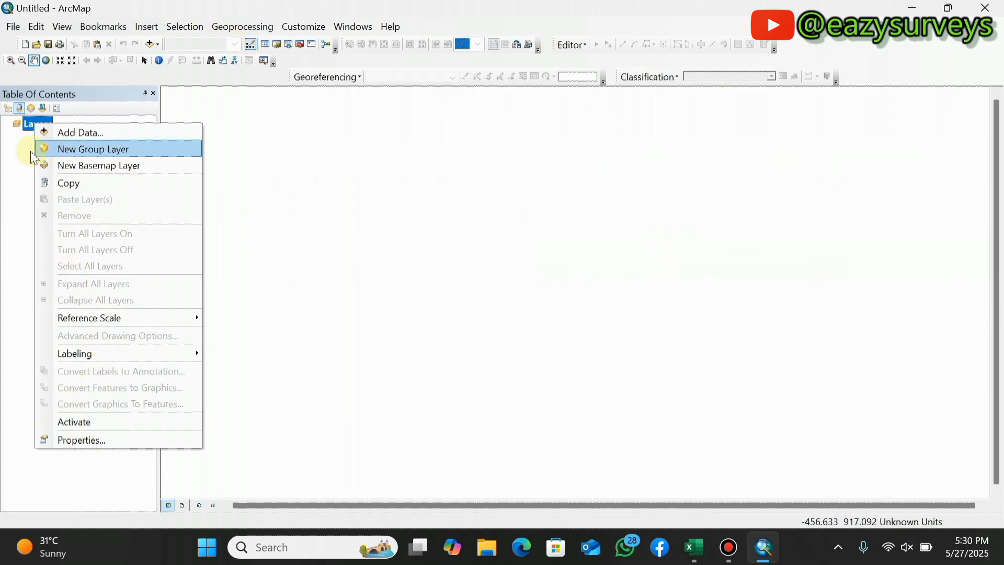
pyautogui.rightClick(30, 122)
pyautogui.rightClick(29, 122)
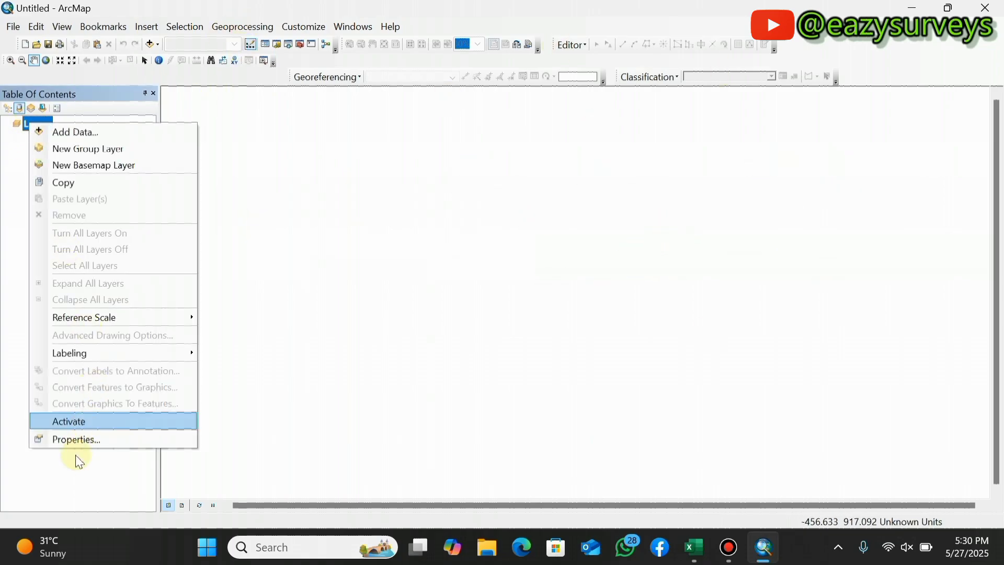
pyautogui.click(79, 439)
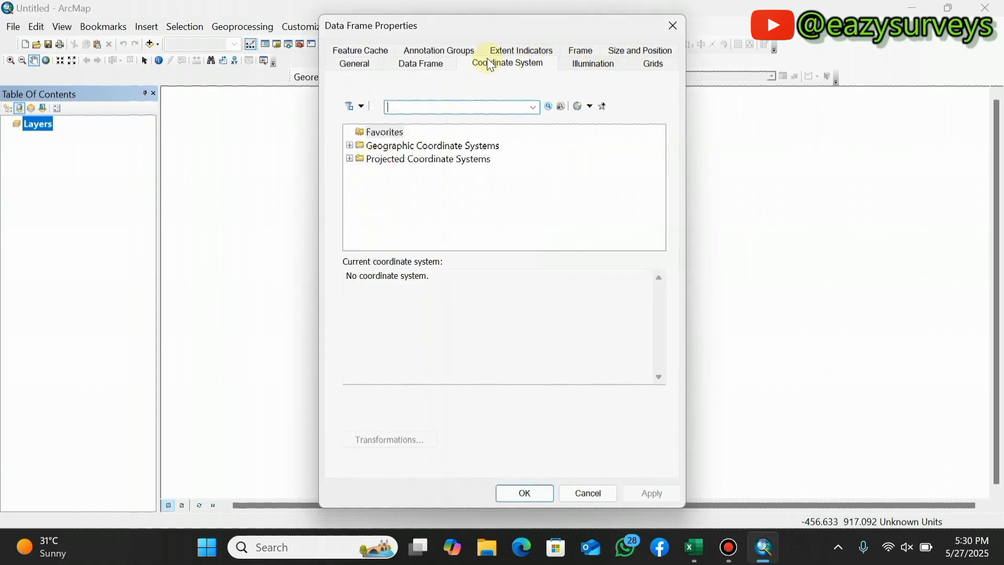
# Set the data frame's coordinate system to the projected WGS 1984 UTM Zone 31N for the northern hemisphere and apply it.
pyautogui.click(349, 63)
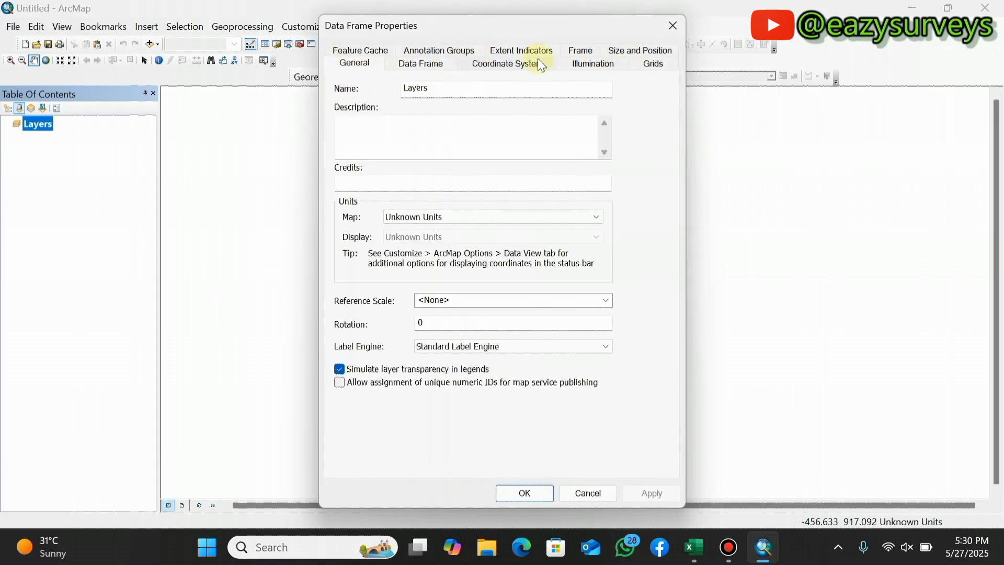
pyautogui.click(523, 65)
pyautogui.click(377, 147)
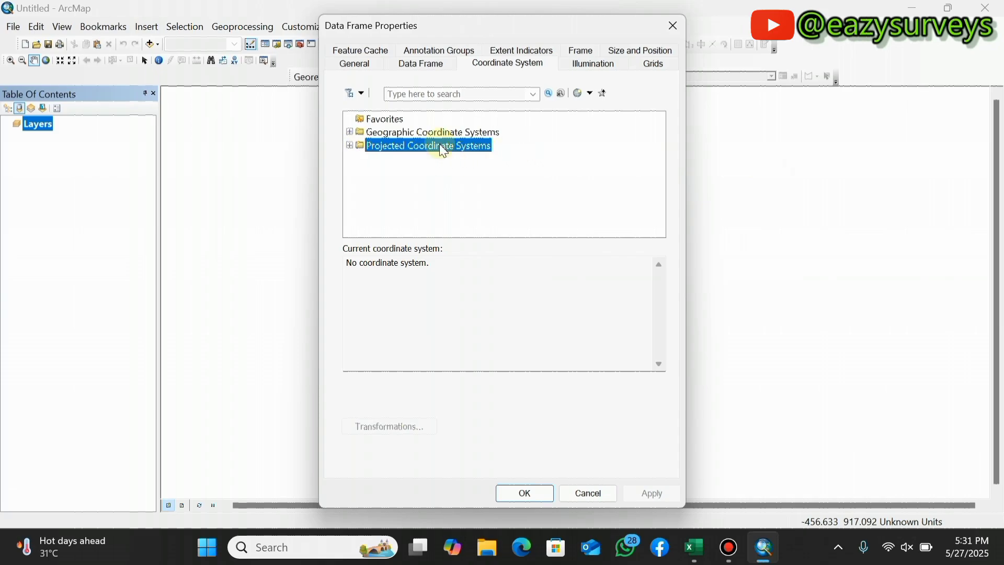
pyautogui.click(350, 147)
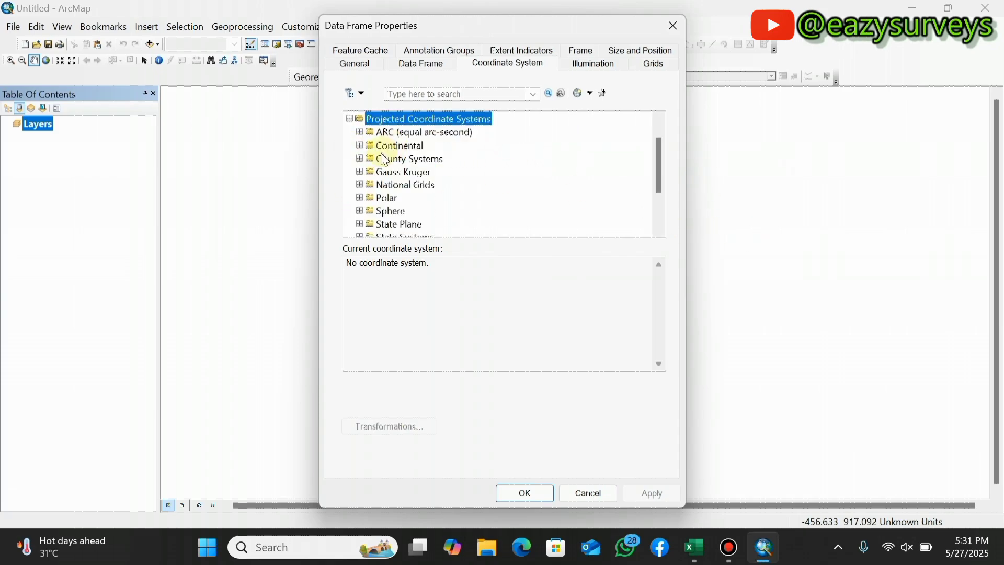
pyautogui.scroll(-2, 381, 183)
pyautogui.click(363, 202)
pyautogui.scroll(-3, 392, 185)
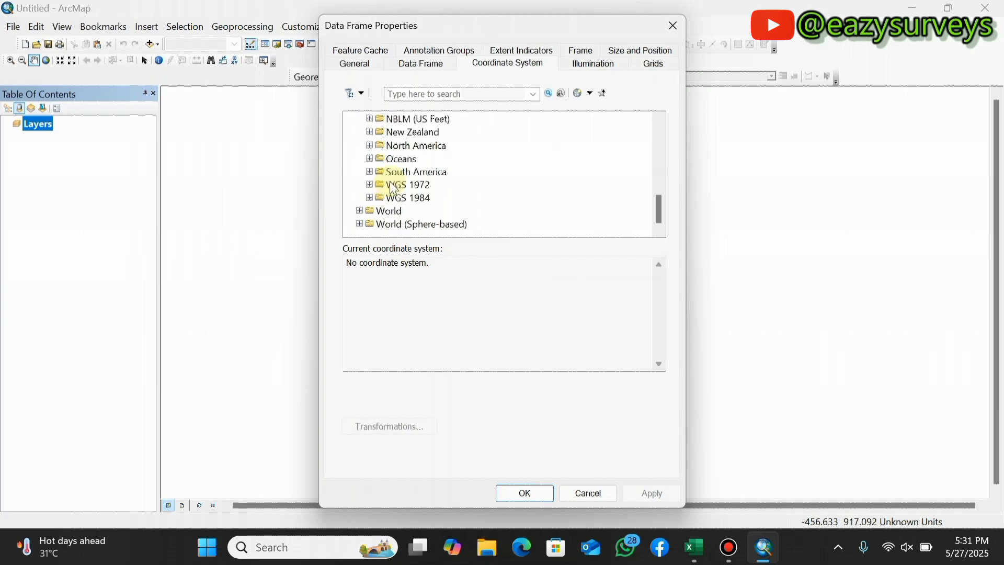
pyautogui.click(369, 198)
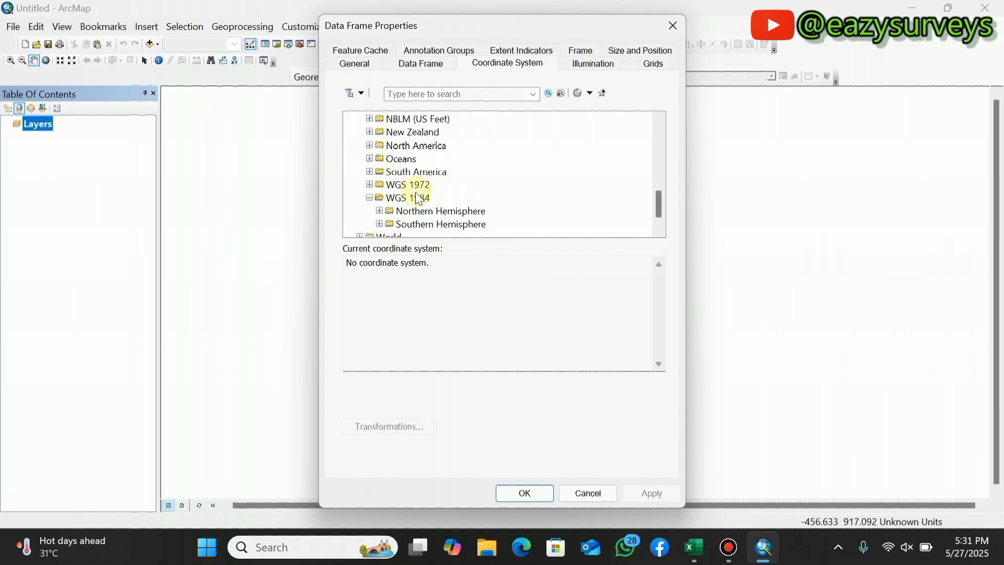
pyautogui.click(380, 211)
pyautogui.scroll(-6, 432, 202)
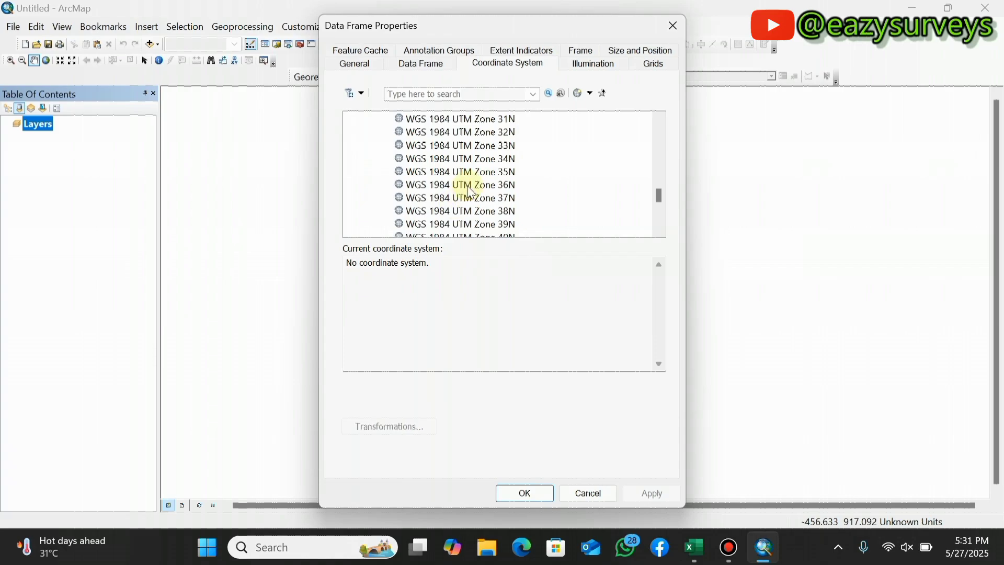
pyautogui.click(490, 159)
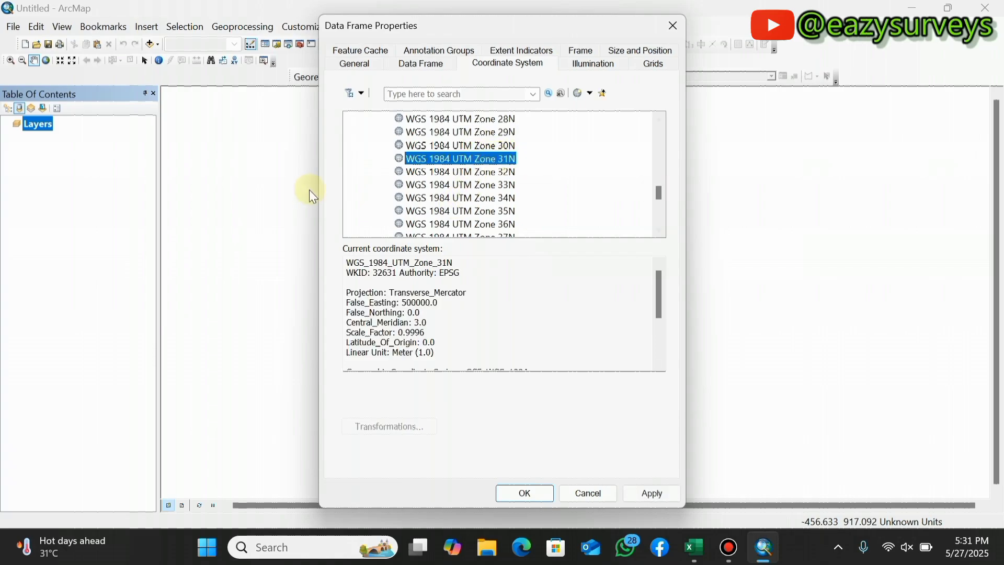
pyautogui.click(651, 495)
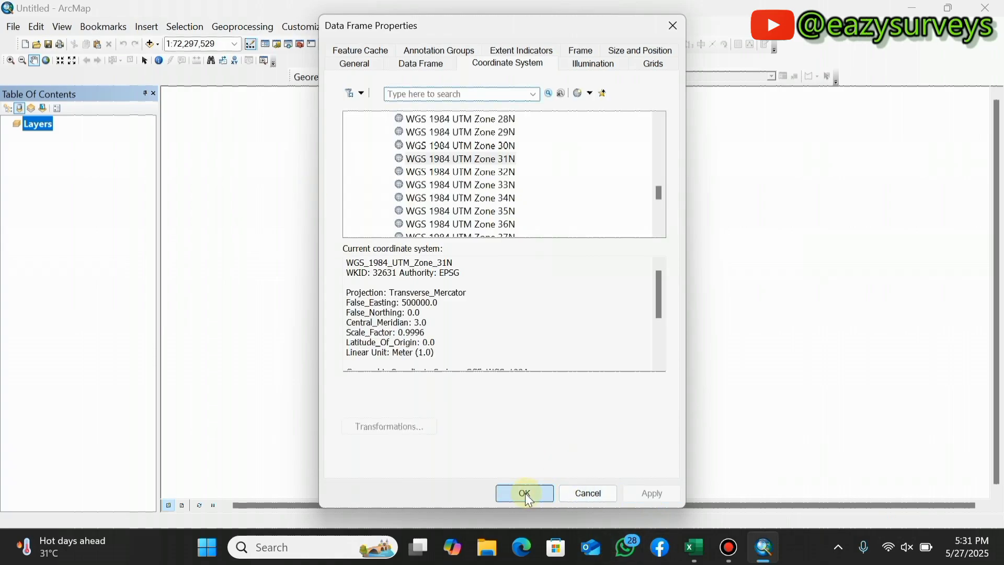
pyautogui.click(525, 493)
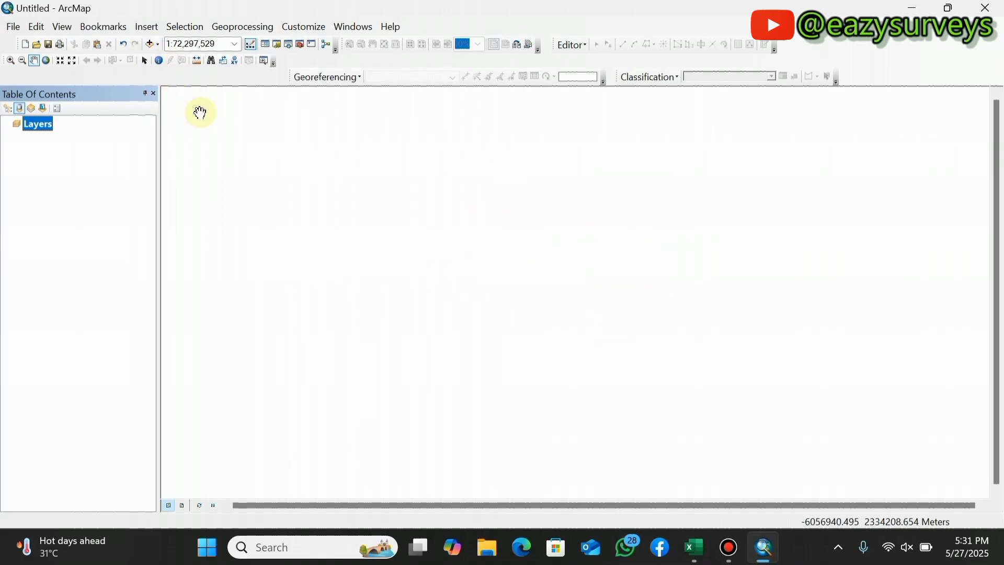
# Add GEO_IMAGE.tif from the Desktop's YOUTUBE folder to the map and create its pyramids.
pyautogui.click(150, 45)
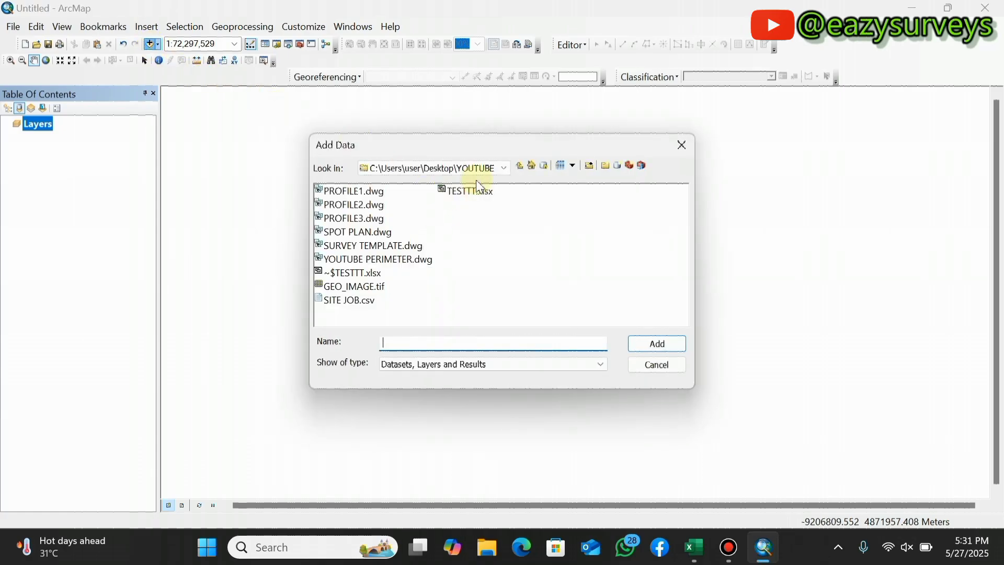
pyautogui.click(435, 172)
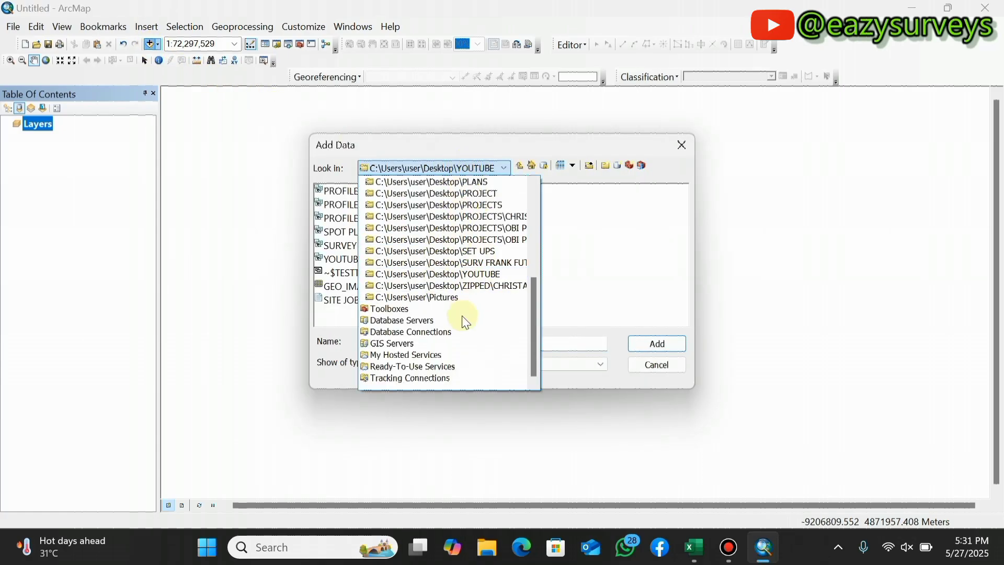
pyautogui.click(469, 272)
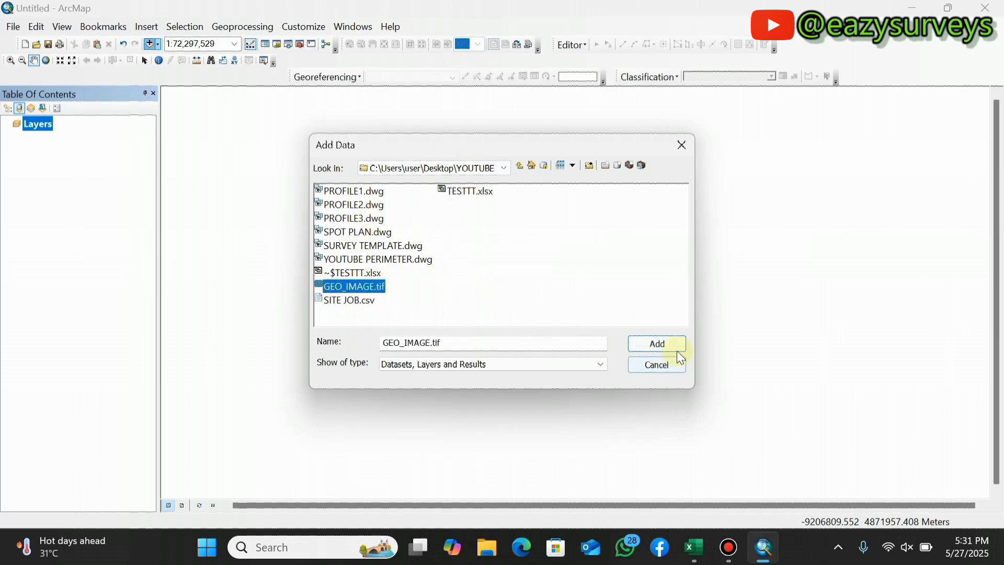
pyautogui.click(657, 345)
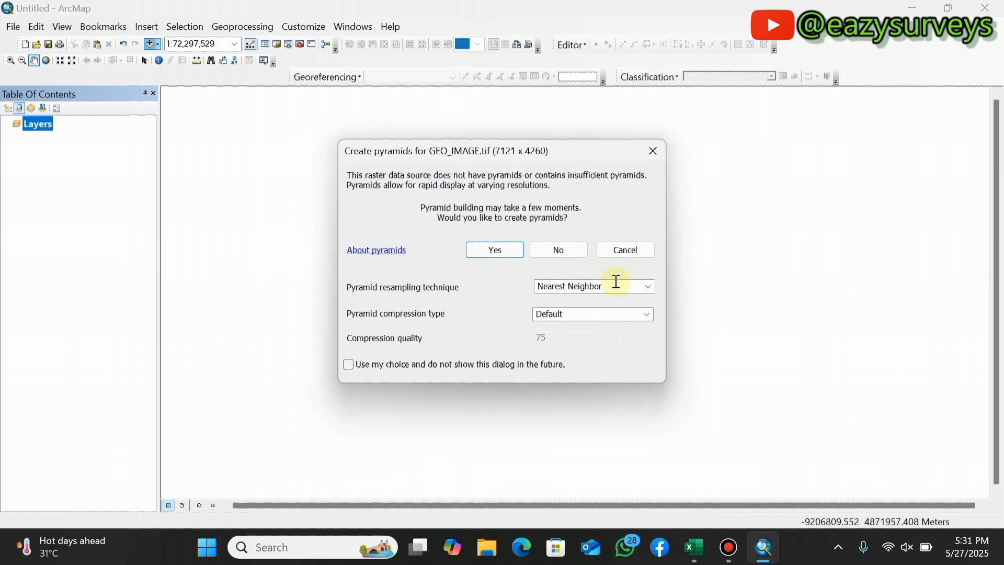
pyautogui.click(486, 245)
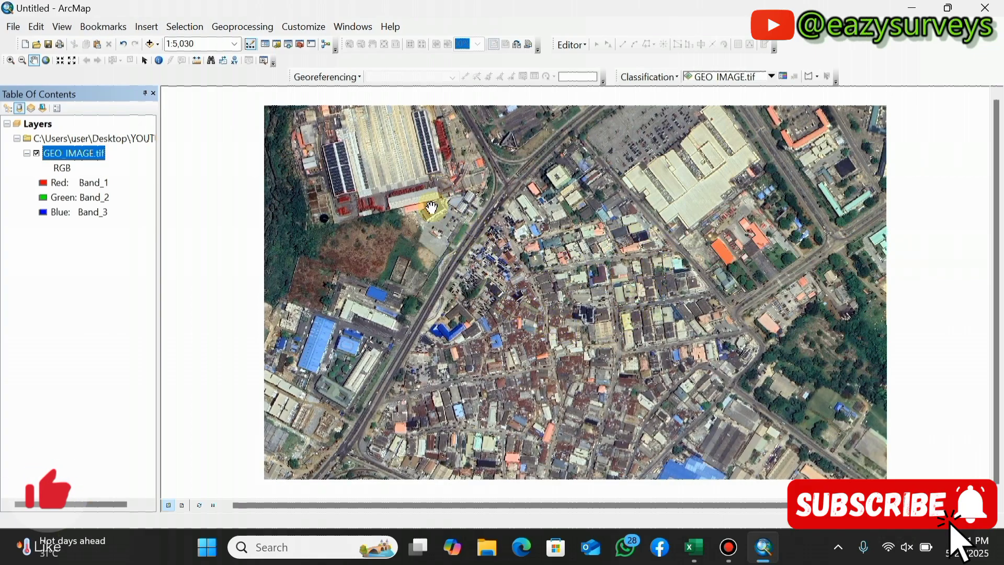
# Examine the imported satellite image around the site, and switch to the TESTTT workbook in Excel to view the site's coordinates.
pyautogui.scroll(1, 361, 345)
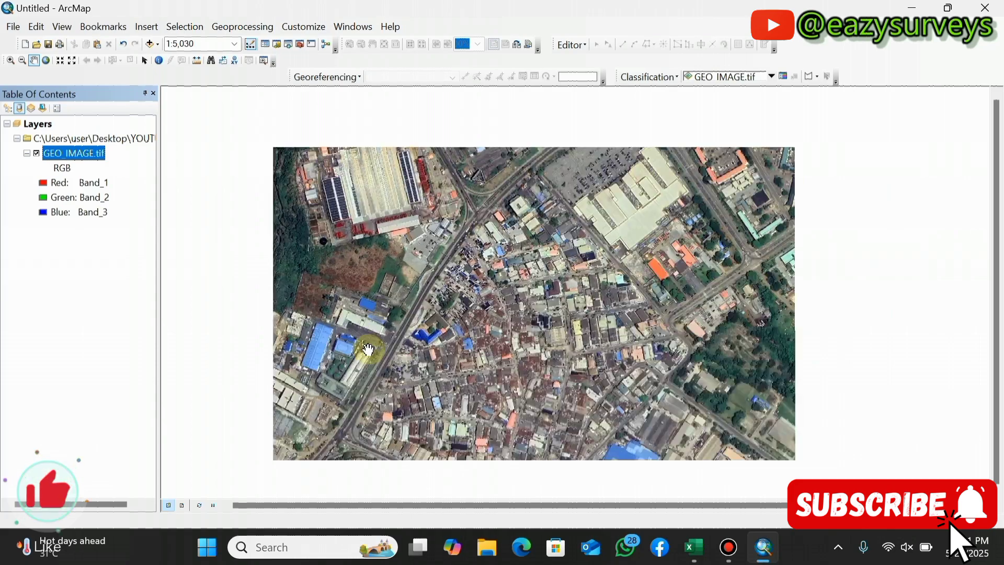
pyautogui.scroll(-1, 369, 349)
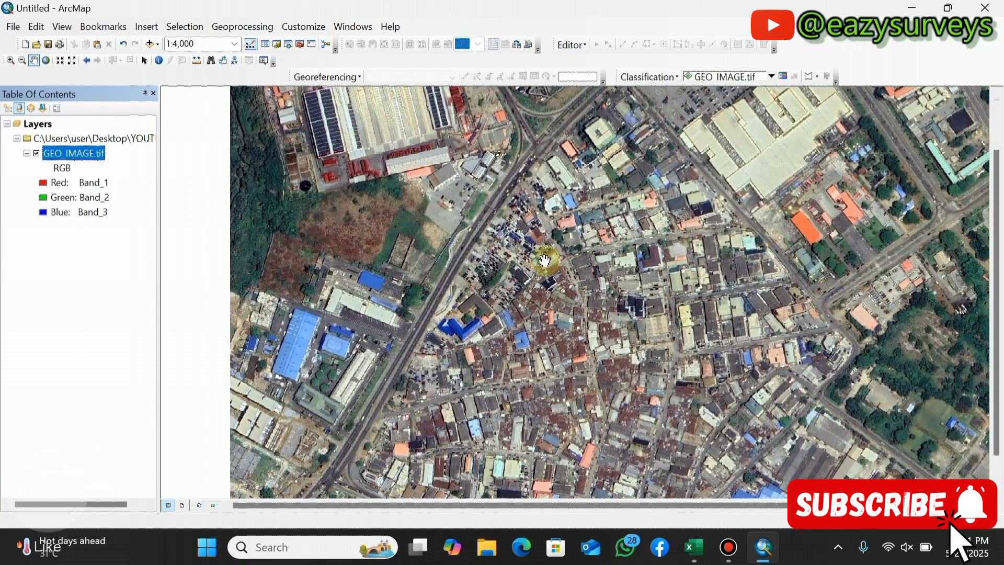
pyautogui.moveTo(545, 260); pyautogui.dragTo(538, 285)
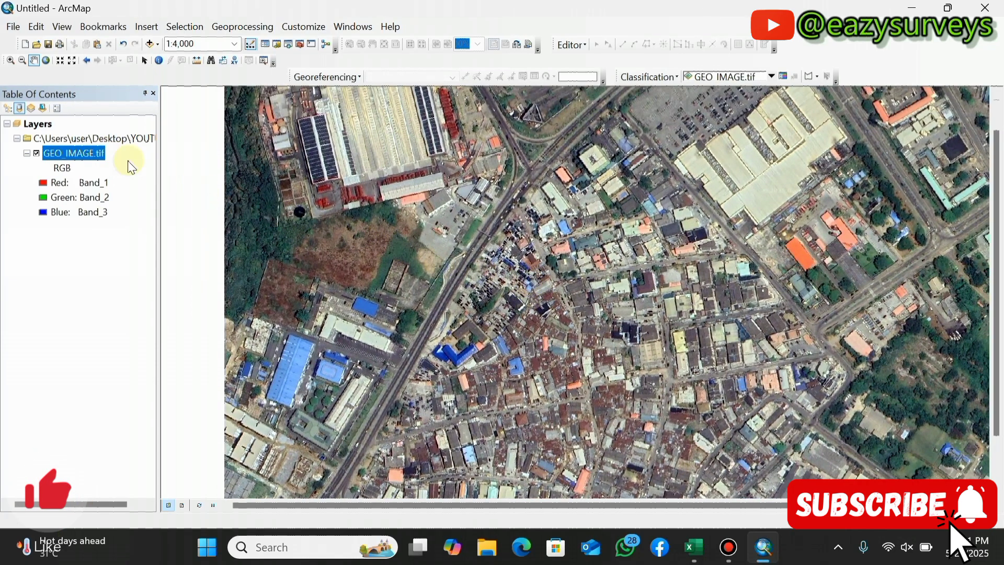
pyautogui.scroll(1, 484, 366)
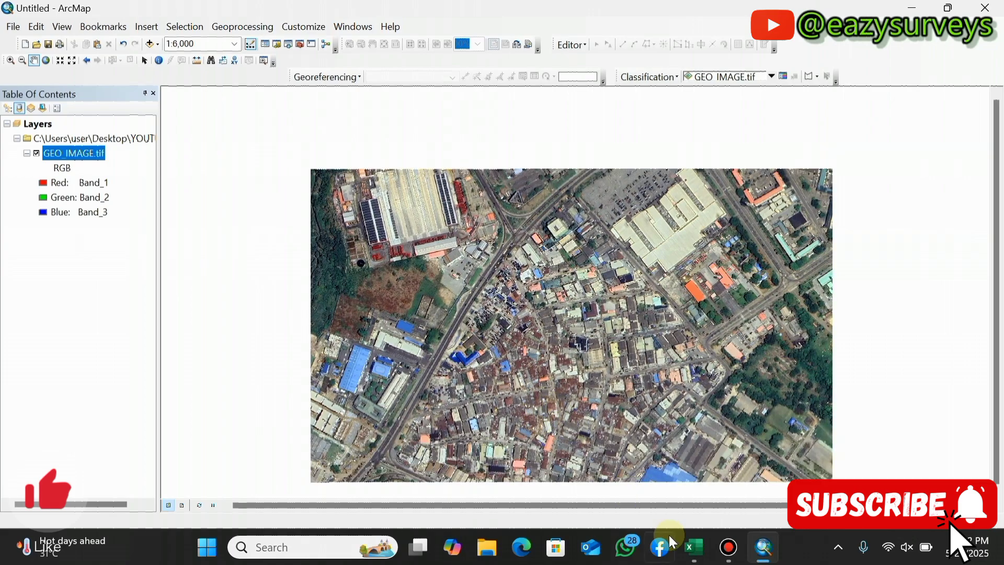
pyautogui.click(693, 547)
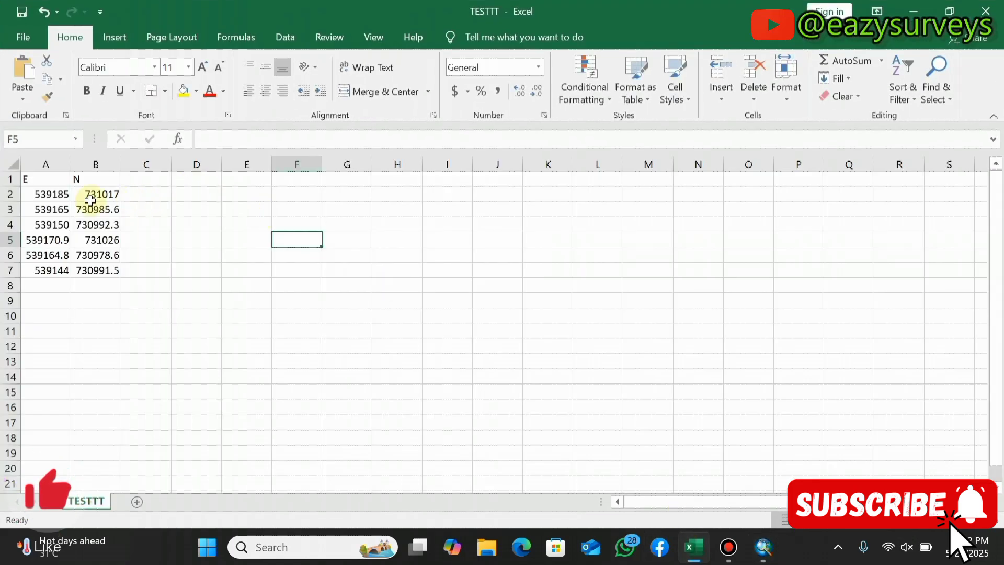
# Review the site's easting and northing values in the workbook, and look at the satellite image in ArcMap for comparison.
pyautogui.click(90, 201)
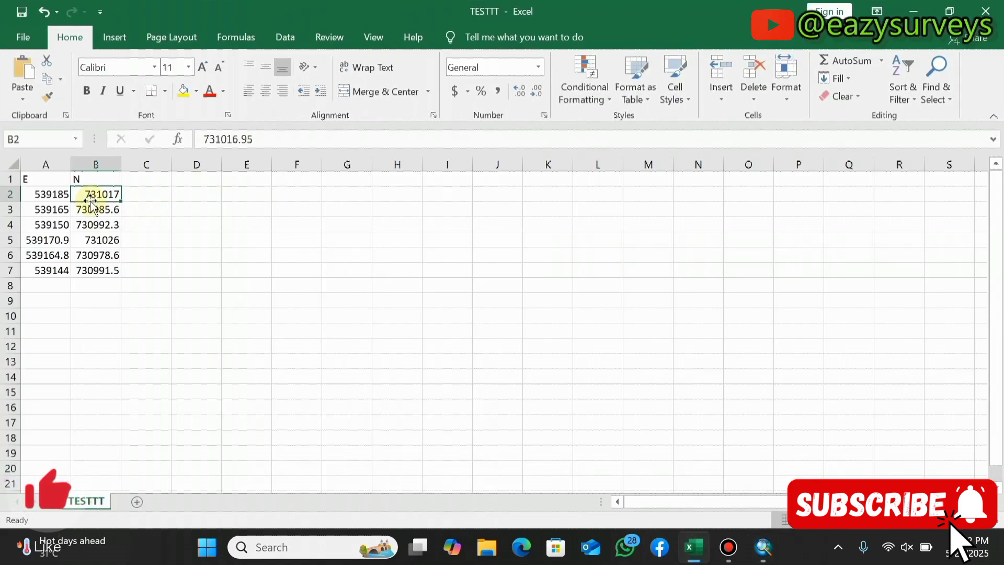
pyautogui.click(61, 196)
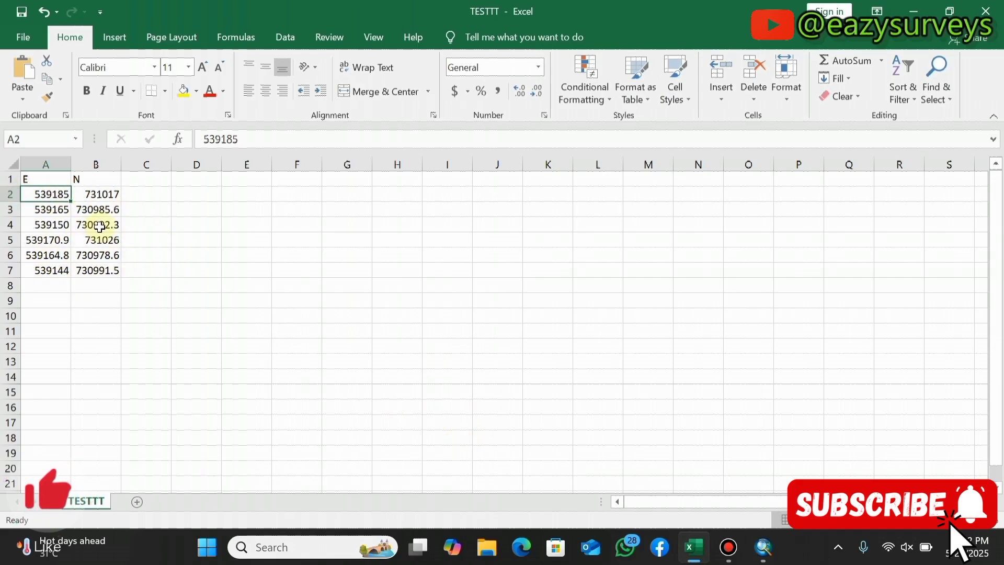
pyautogui.click(763, 546)
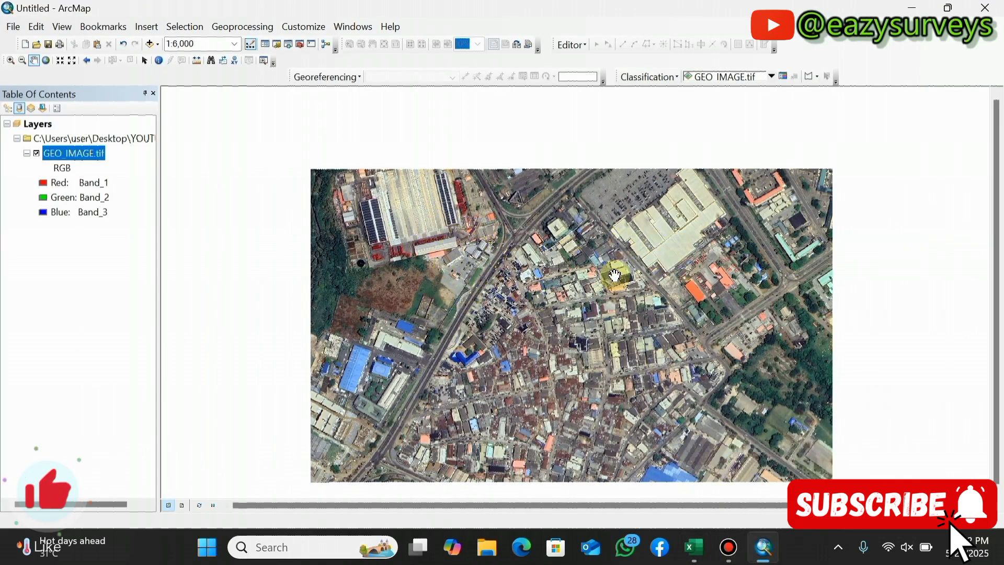
pyautogui.click(919, 7)
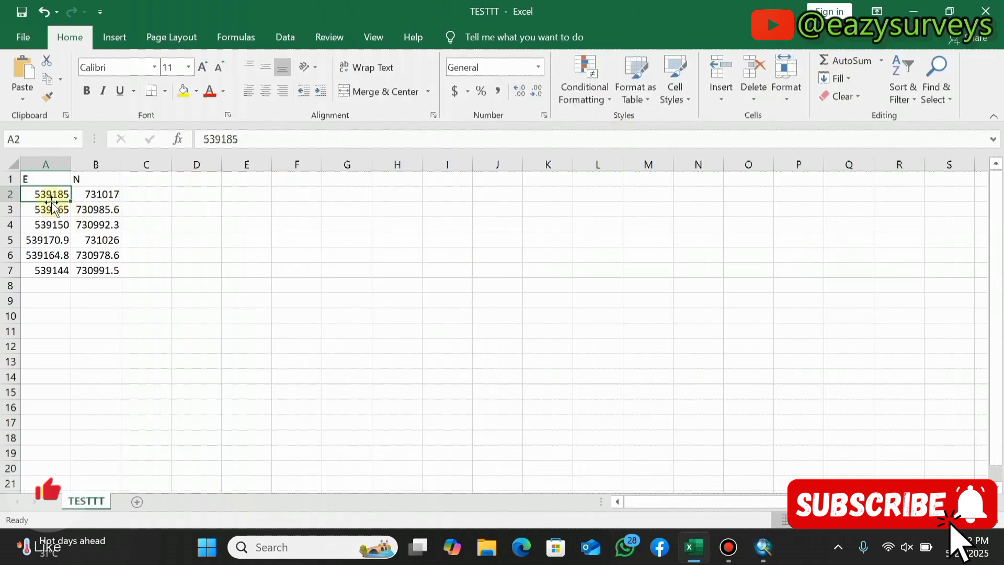
pyautogui.click(55, 300)
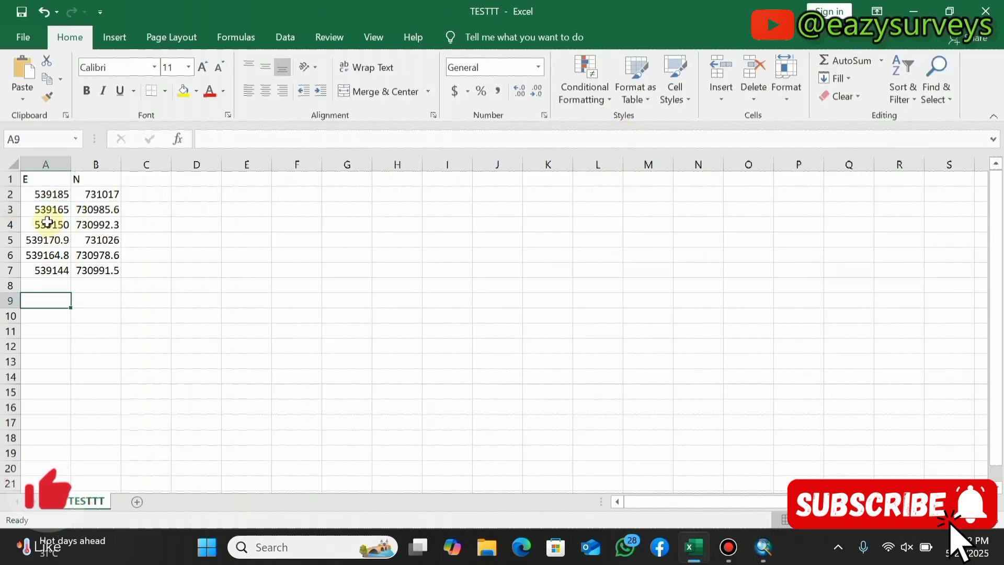
# Save the coordinate sheet as the comma-delimited CSV file TESTTT2 in the Desktop's YOUTUBE folder, and close the workbook.
pyautogui.click(23, 37)
pyautogui.click(53, 246)
pyautogui.click(199, 200)
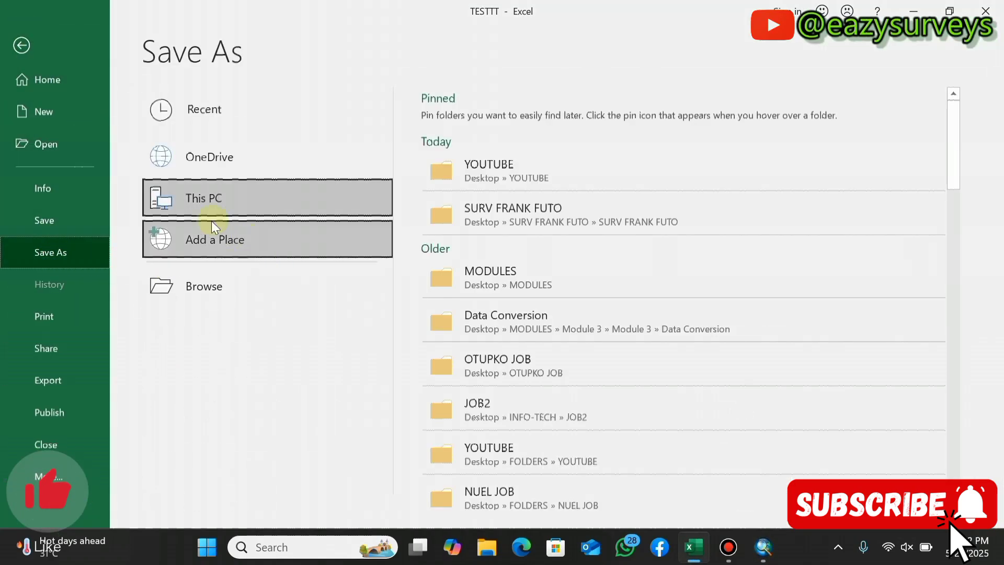
pyautogui.click(508, 179)
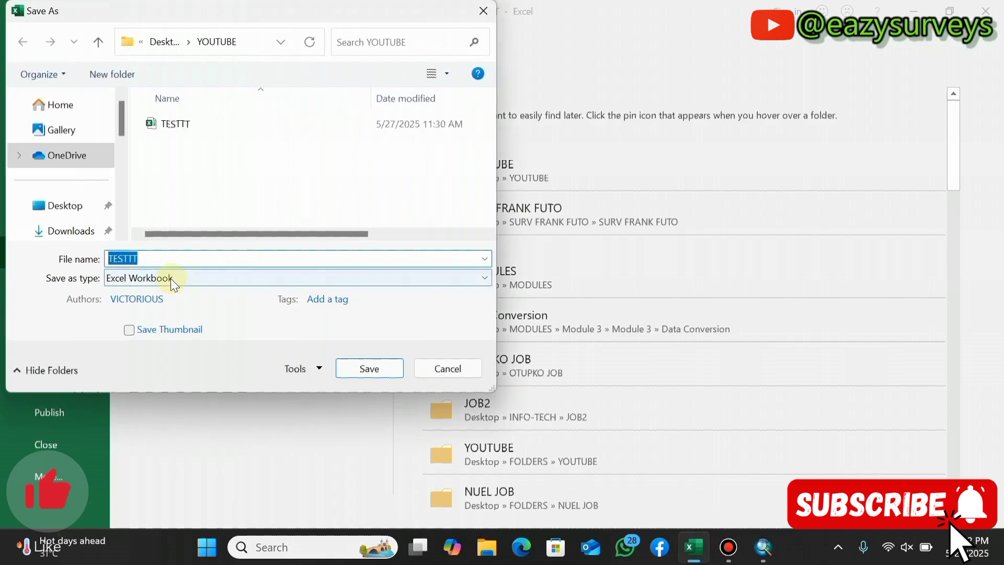
pyautogui.click(168, 277)
pyautogui.click(222, 205)
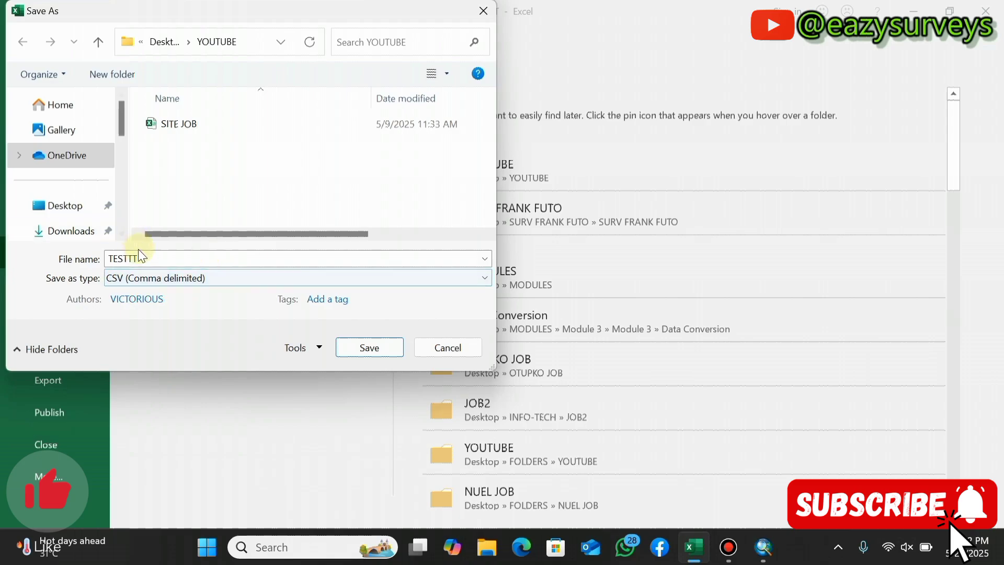
pyautogui.click(159, 258)
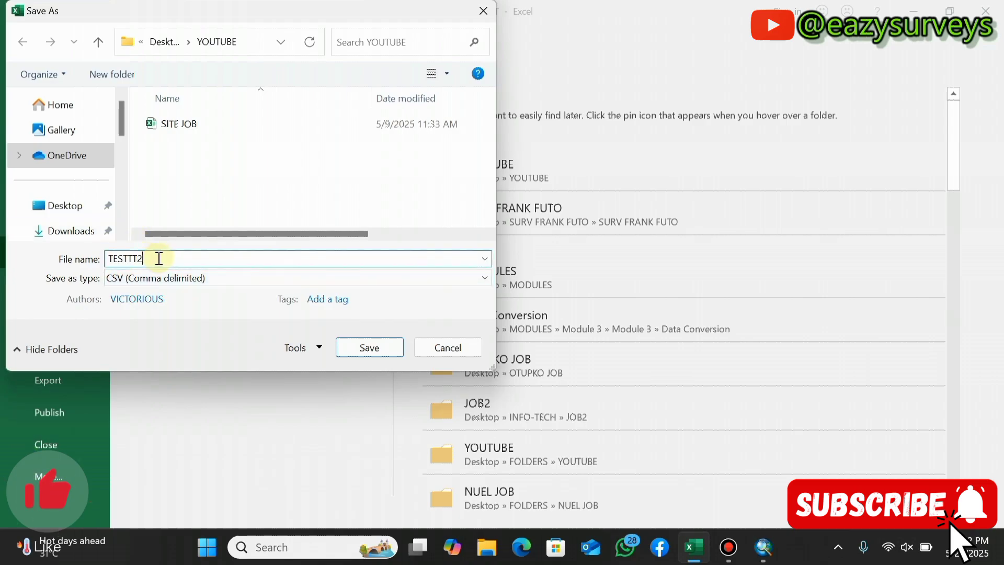
pyautogui.click(361, 347)
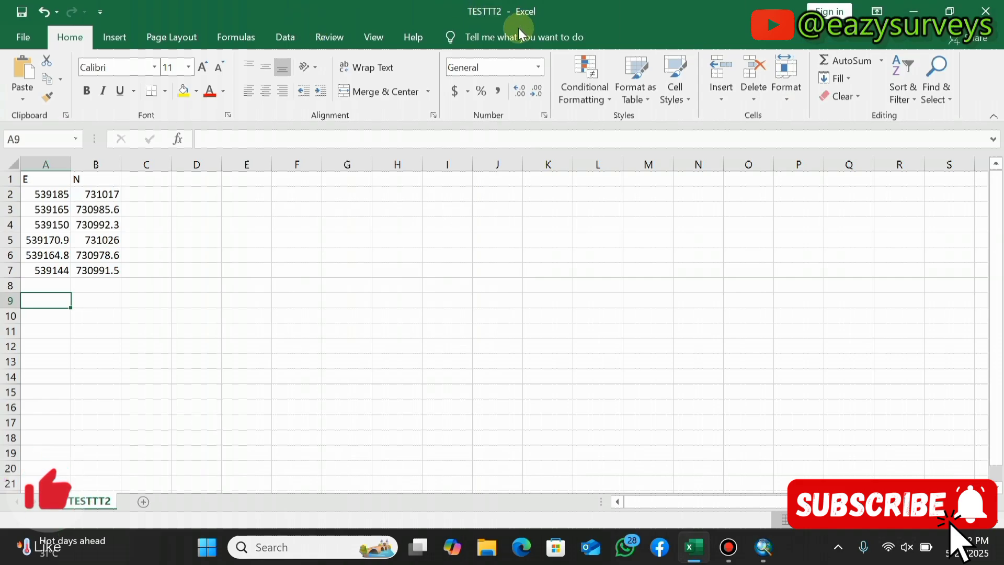
pyautogui.click(985, 11)
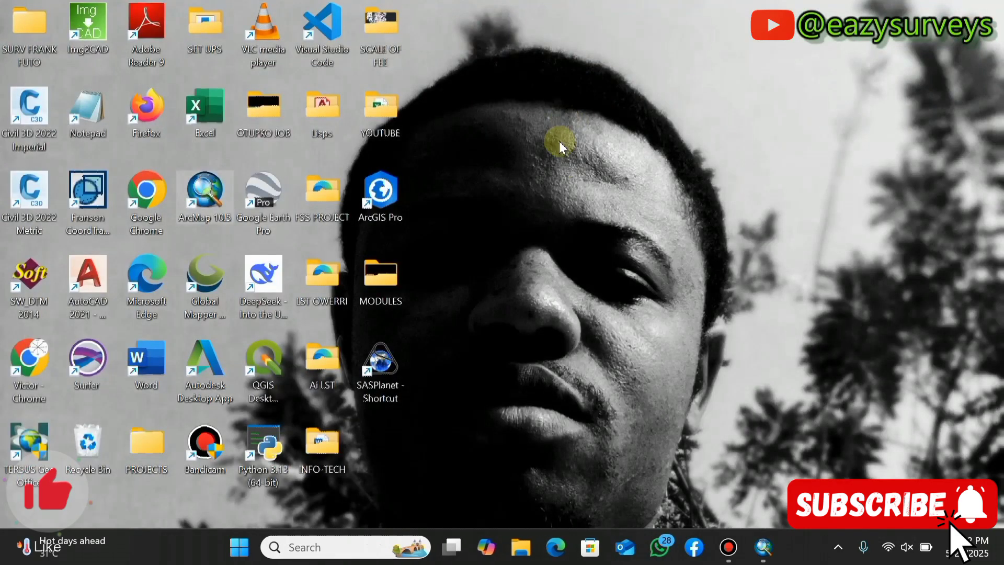
# Switch to ArcMap and add TESTTT2.csv from the YOUTUBE folder to the map.
pyautogui.click(763, 547)
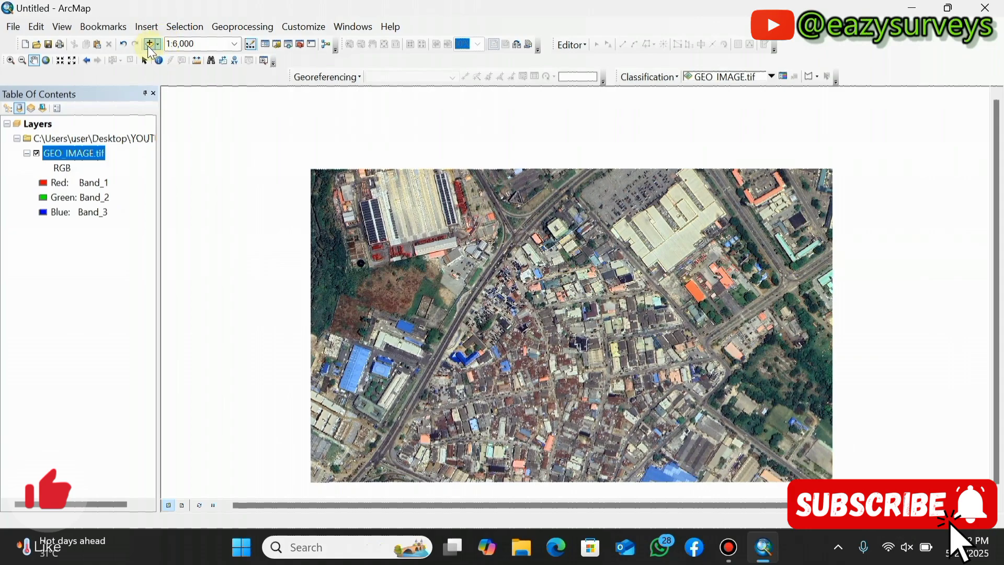
pyautogui.click(150, 46)
pyautogui.click(472, 193)
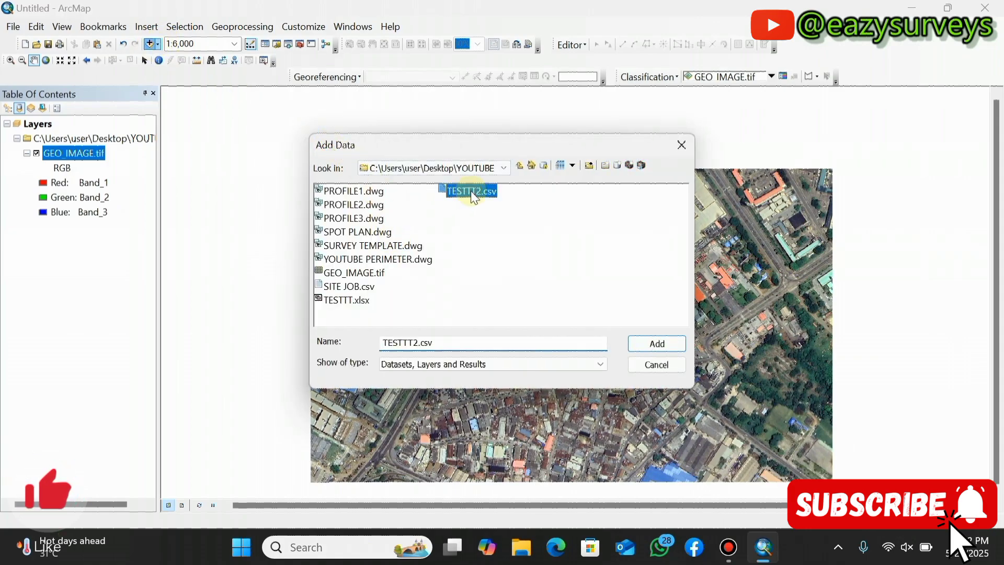
pyautogui.click(657, 343)
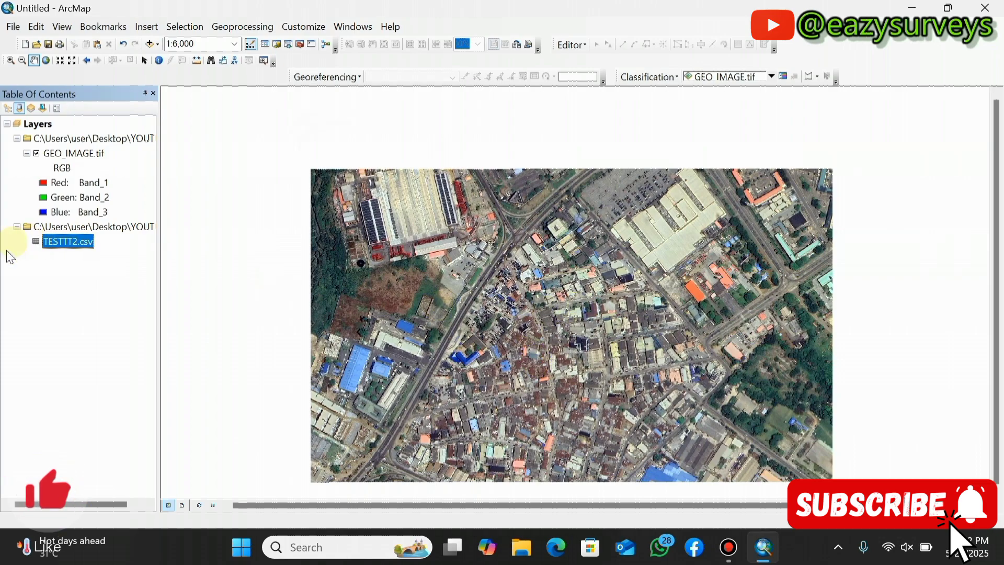
# Display the TESTTT2.csv table as XY points, using E as the X field and N as the Y field.
pyautogui.rightClick(55, 242)
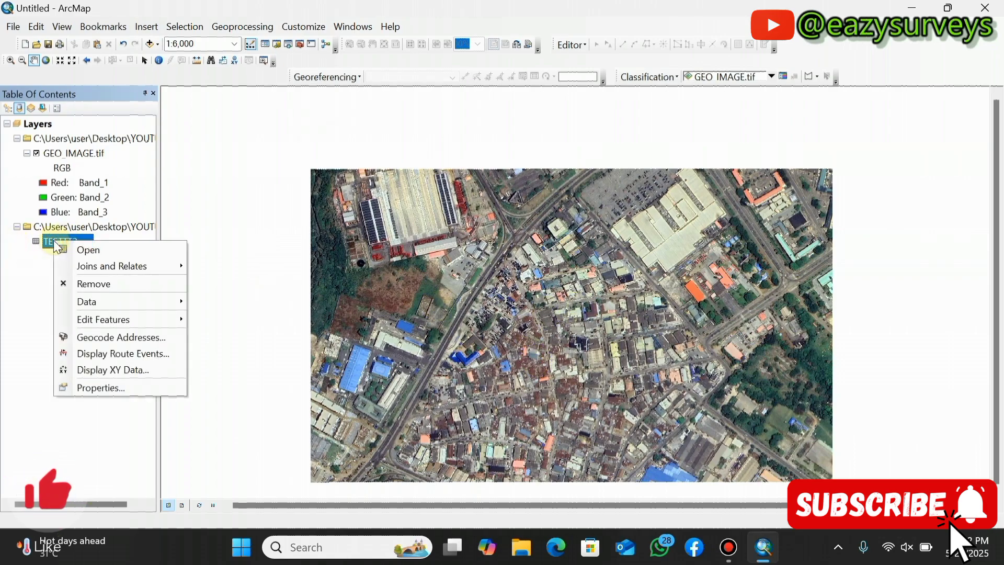
pyautogui.click(88, 373)
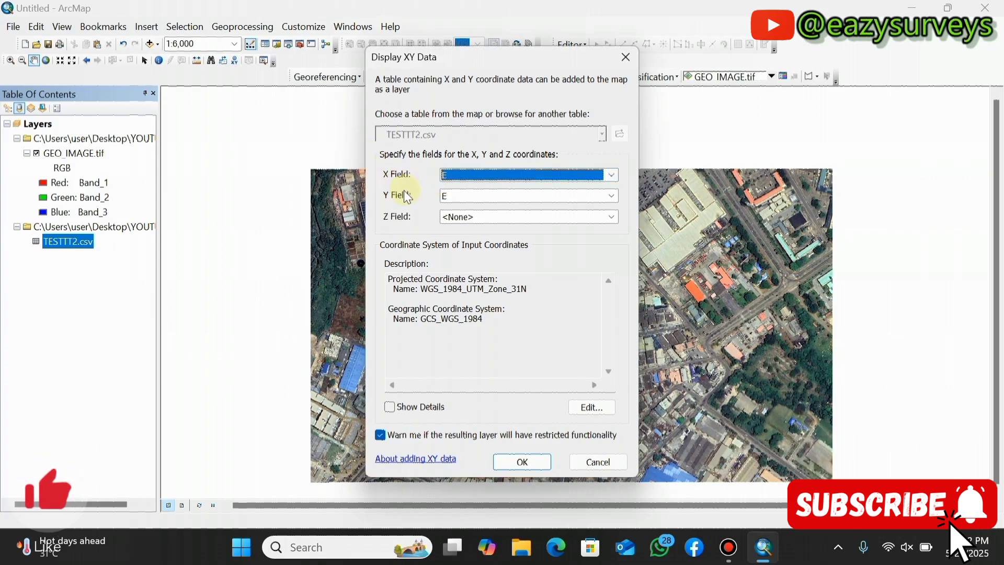
pyautogui.click(500, 203)
pyautogui.click(465, 220)
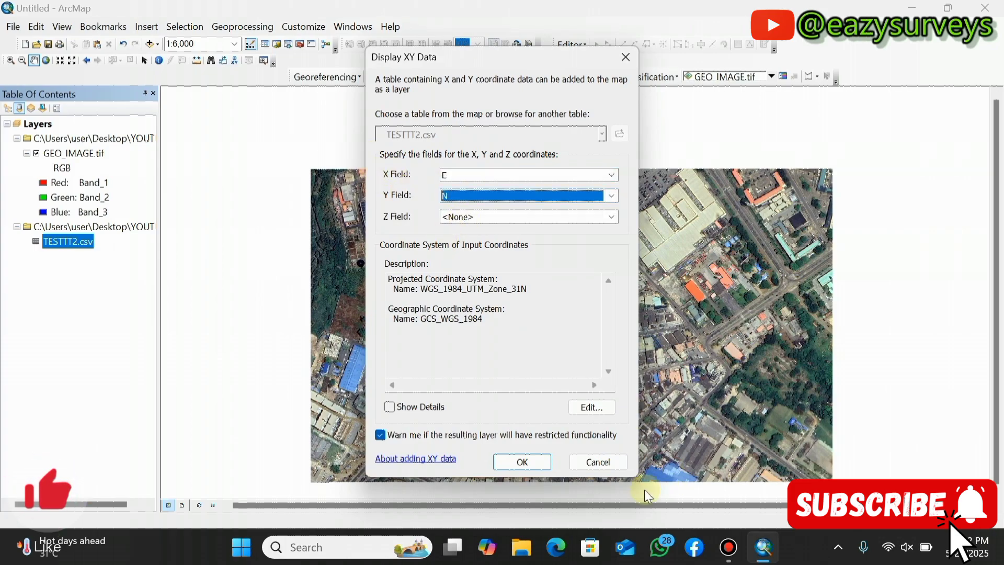
pyautogui.click(530, 464)
pyautogui.click(561, 366)
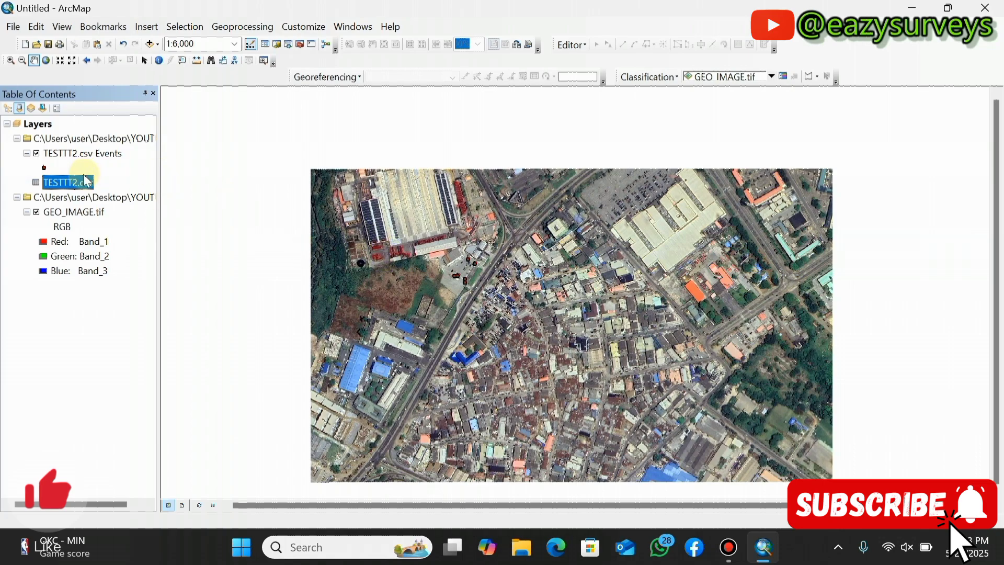
# Symbolize the TESTTT2.csv Events points with the Circle 2 marker at size 5.
pyautogui.doubleClick(44, 167)
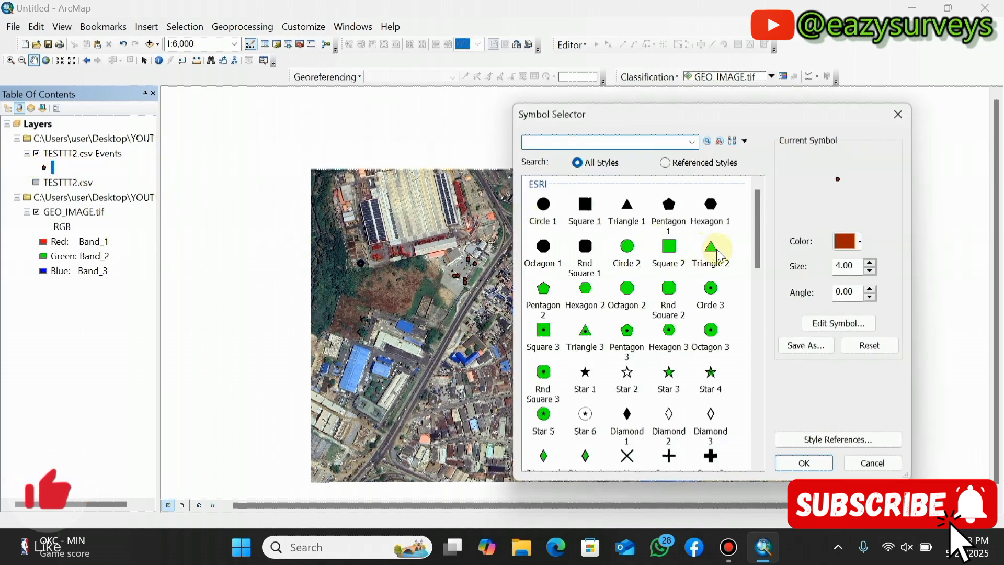
pyautogui.click(628, 247)
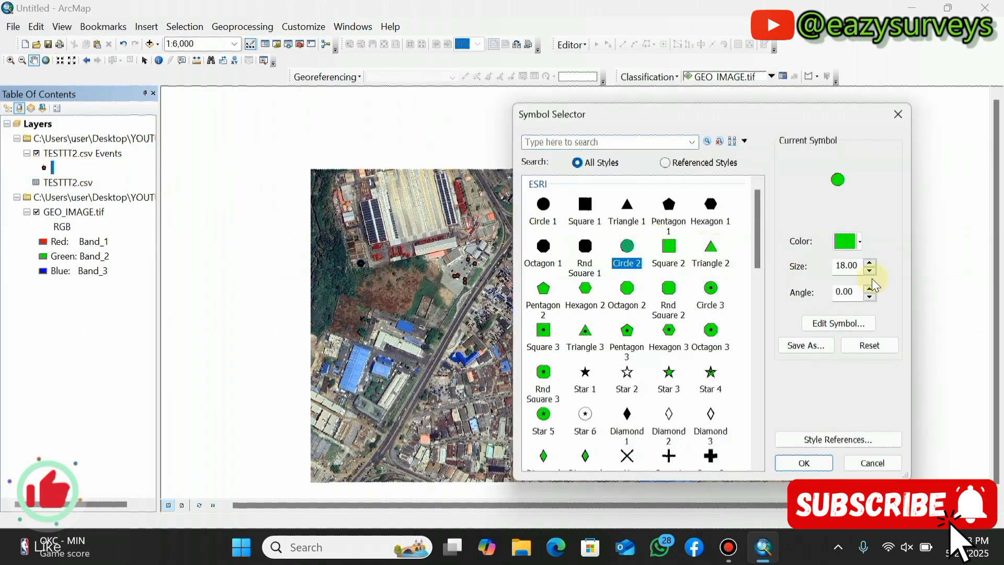
pyautogui.click(823, 464)
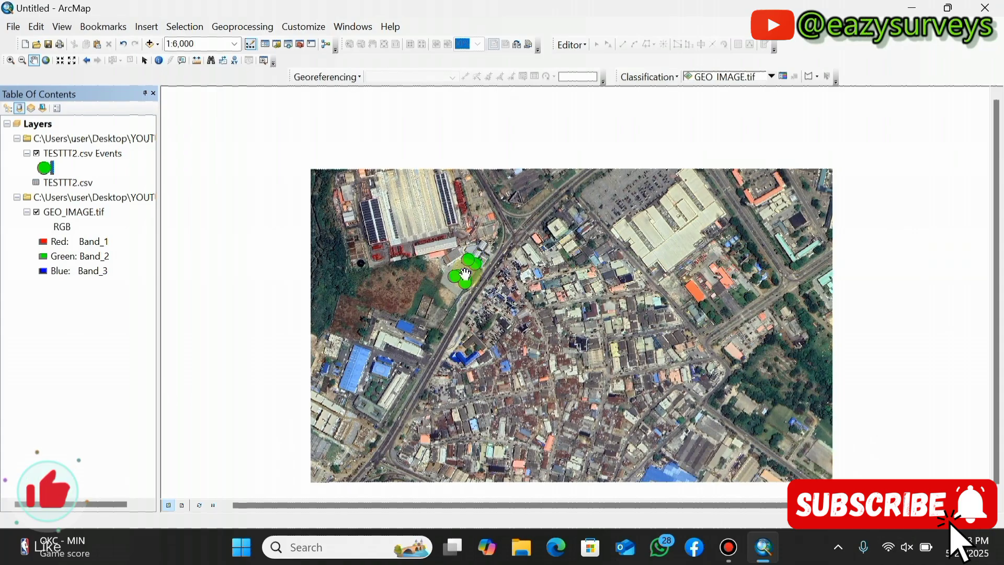
pyautogui.scroll(-1, 467, 266)
pyautogui.scroll(4, 465, 263)
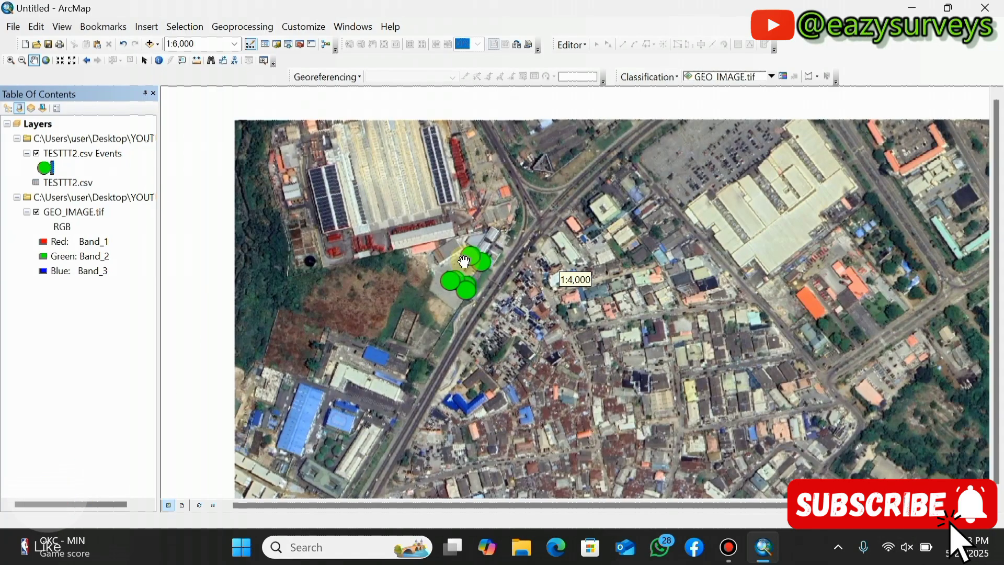
pyautogui.scroll(2, 464, 262)
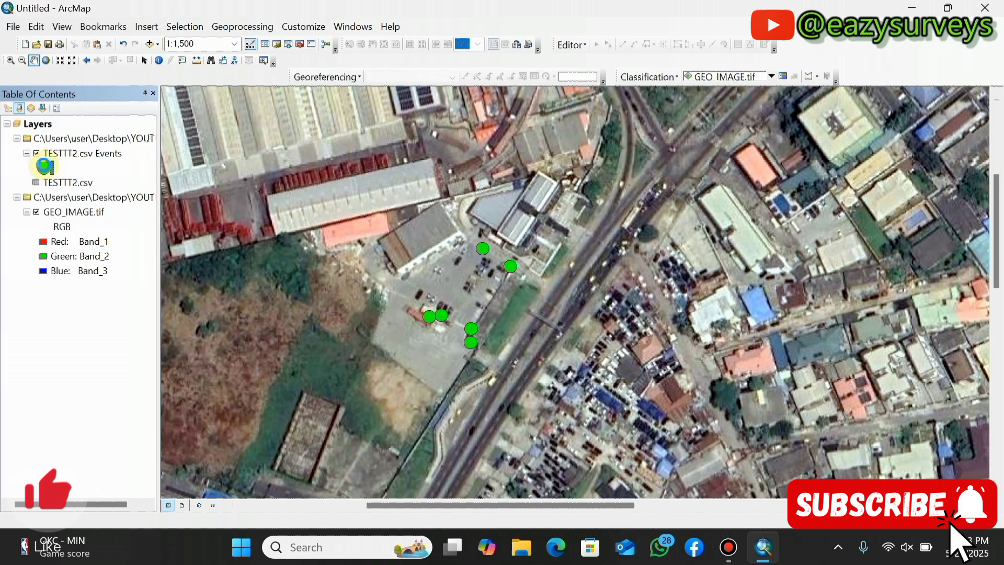
pyautogui.click(45, 165)
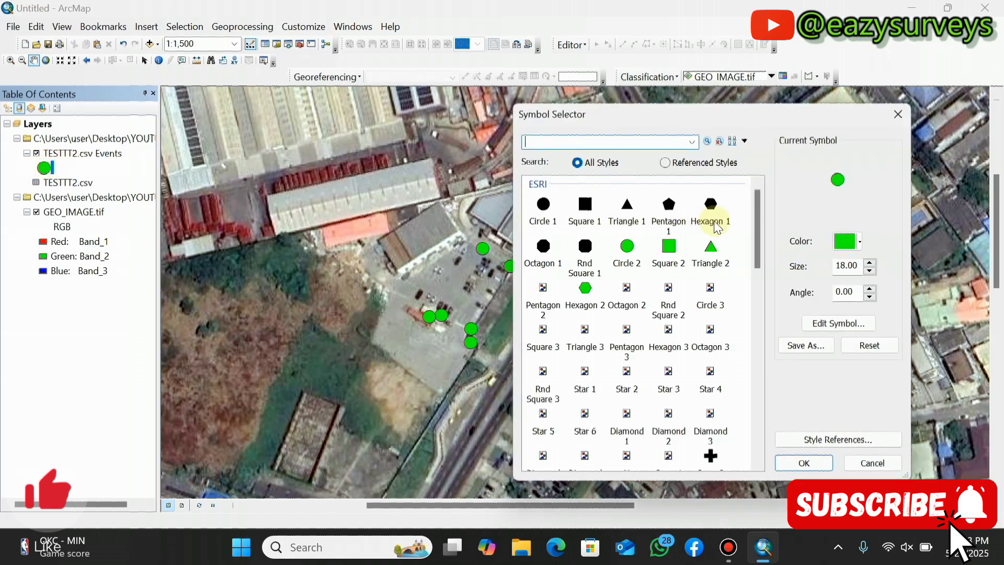
pyautogui.doubleClick(860, 267)
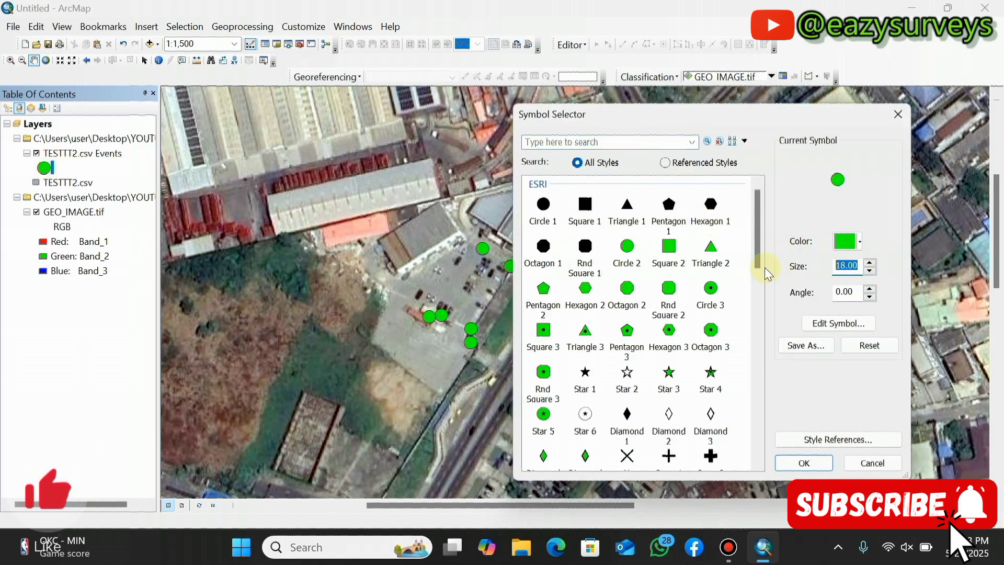
pyautogui.click(803, 463)
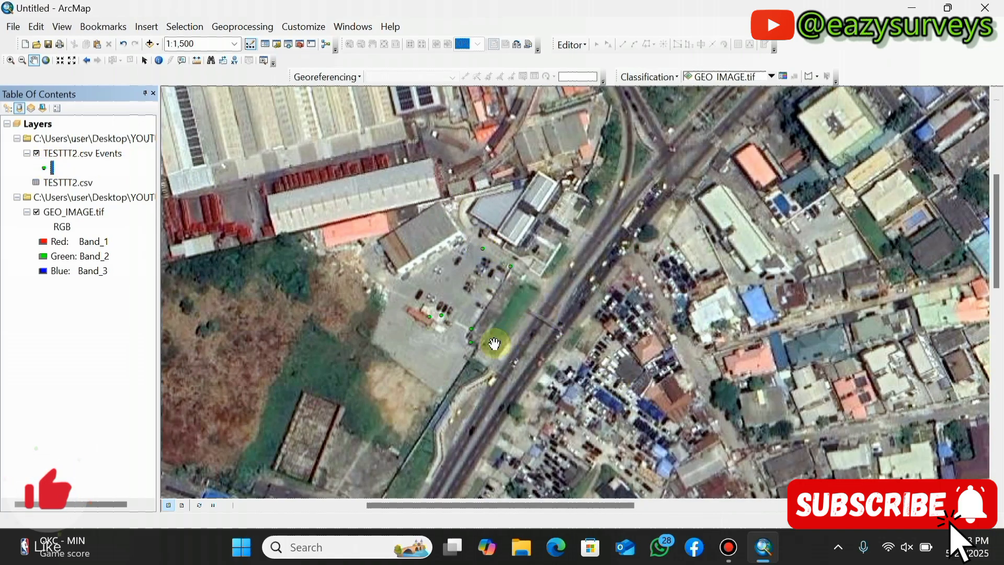
# Recolor the TESTTT2.csv Events point marker red and enlarge it so the points stand out on the image.
pyautogui.scroll(-1, 452, 295)
pyautogui.scroll(2, 458, 286)
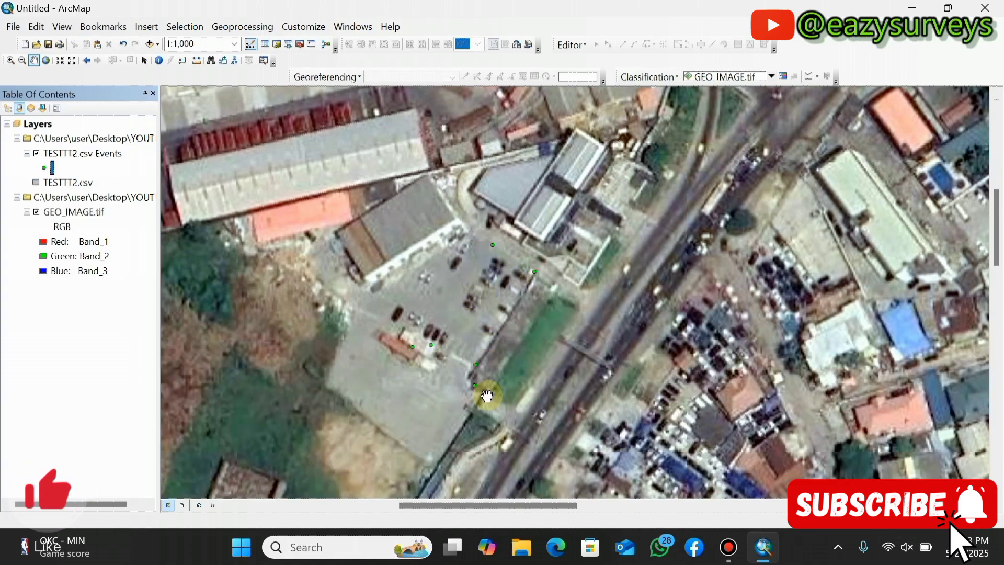
pyautogui.scroll(-1, 486, 395)
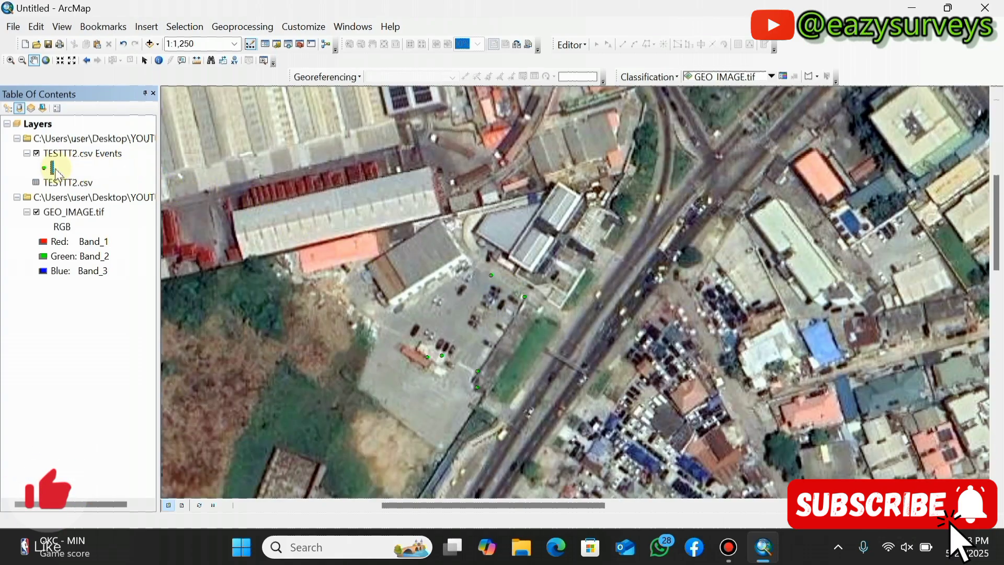
pyautogui.click(48, 168)
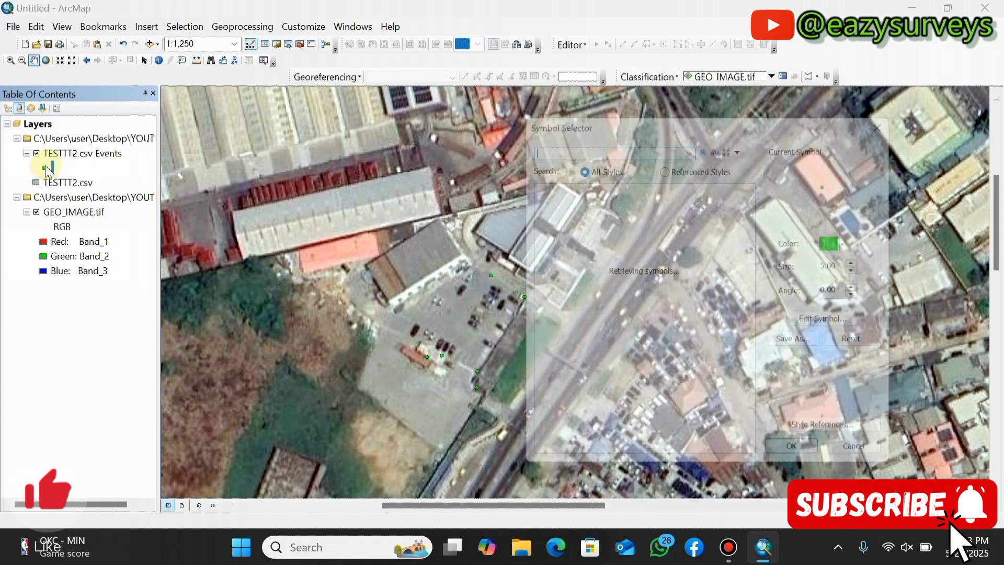
pyautogui.click(845, 242)
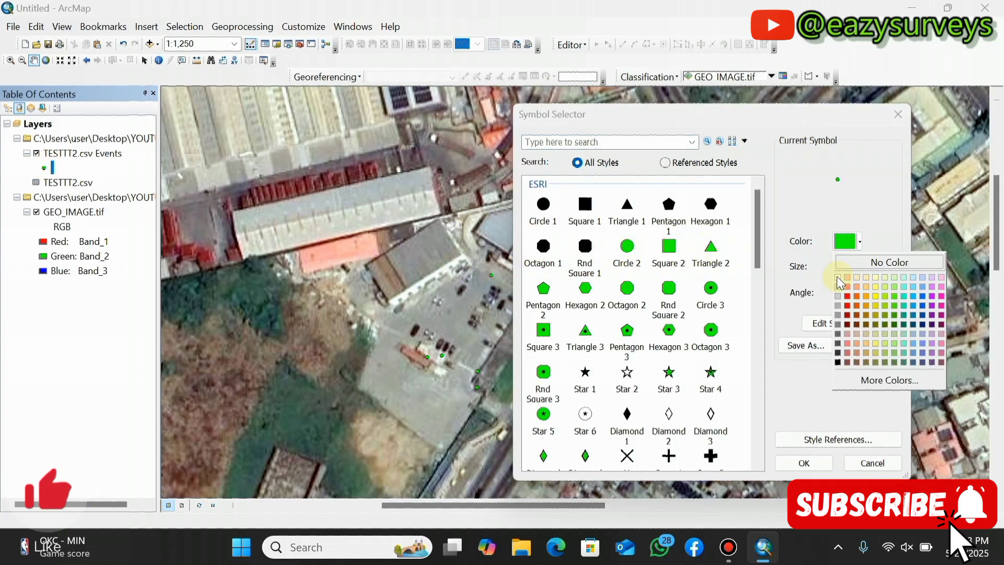
pyautogui.click(848, 297)
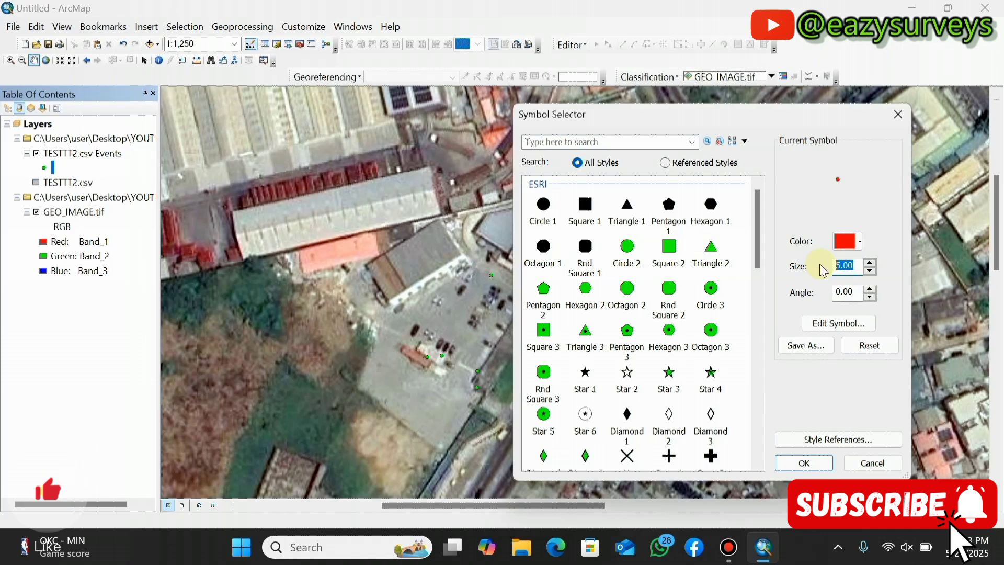
pyautogui.click(804, 463)
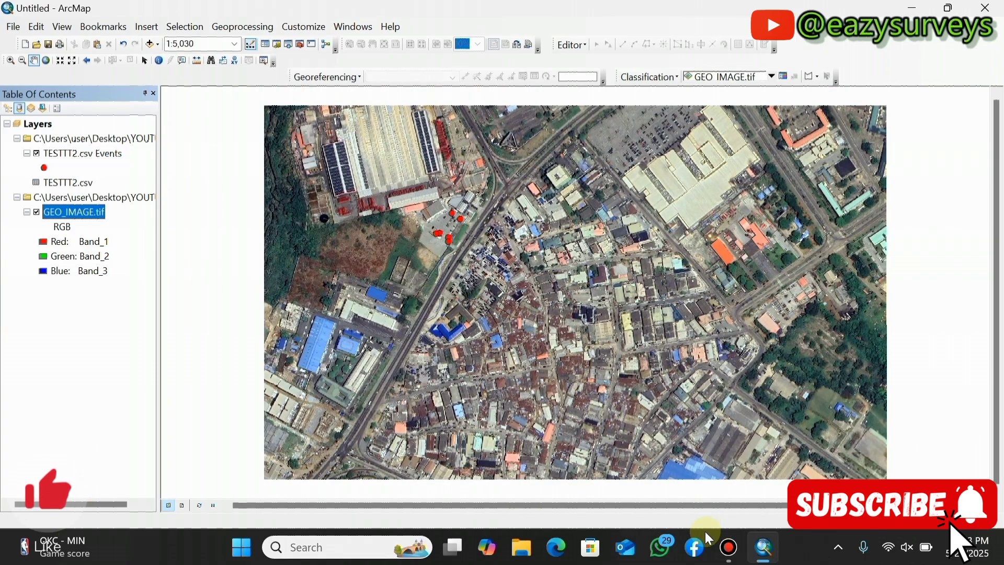
# Minimize ArcMap and launch SAS.Planet from the desktop, showing the wider area around the selected rectangle.
pyautogui.click(911, 8)
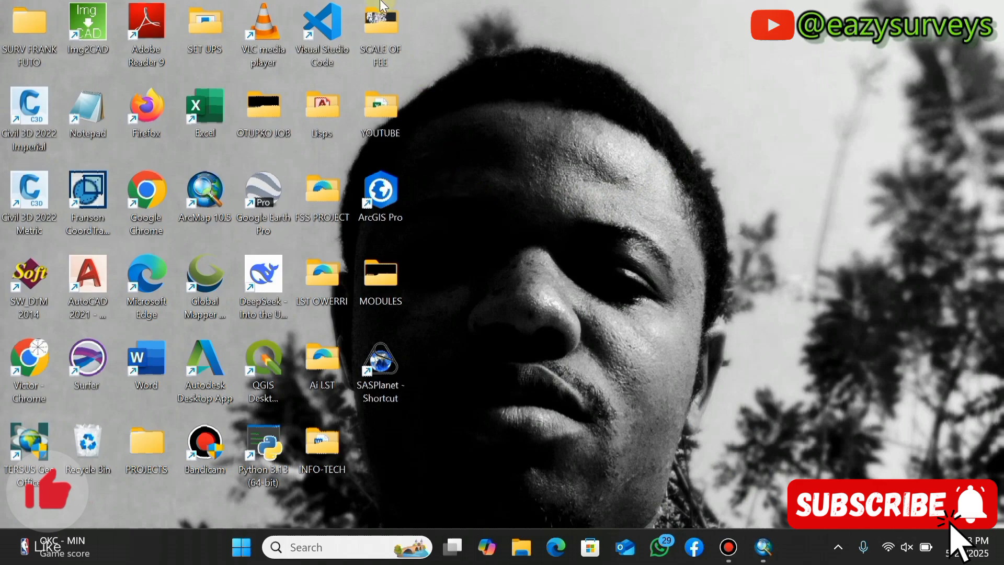
pyautogui.doubleClick(384, 370)
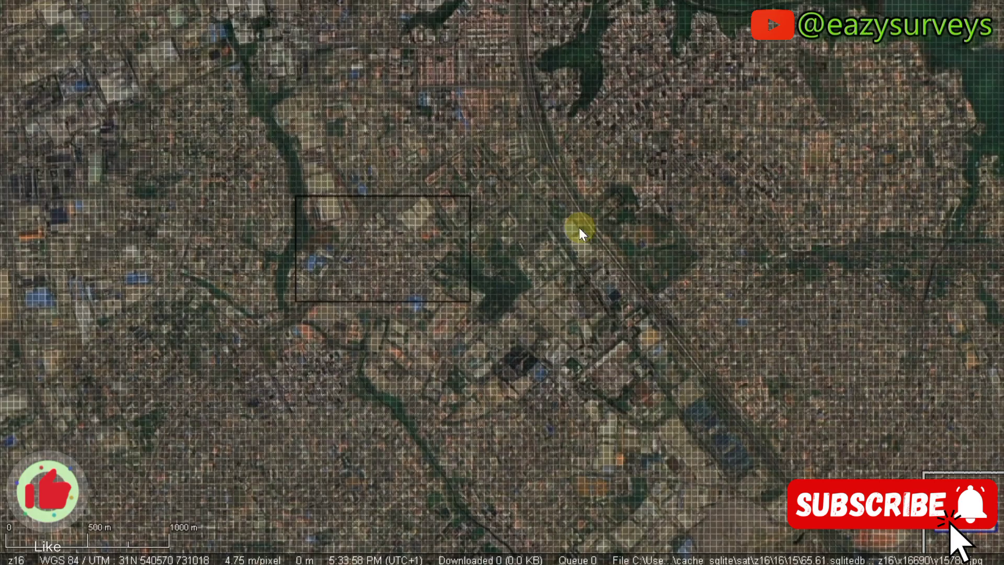
pyautogui.scroll(-1, 600, 271)
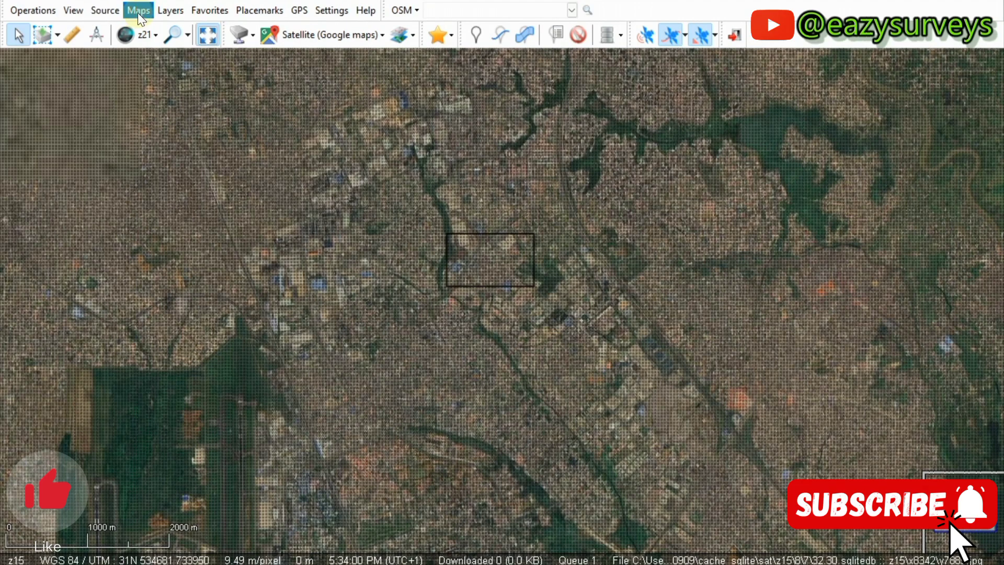
# Switch the base map to OSM's MAPNIK (OpenStreetMap) and view the streets around the selected rectangle.
pyautogui.click(139, 10)
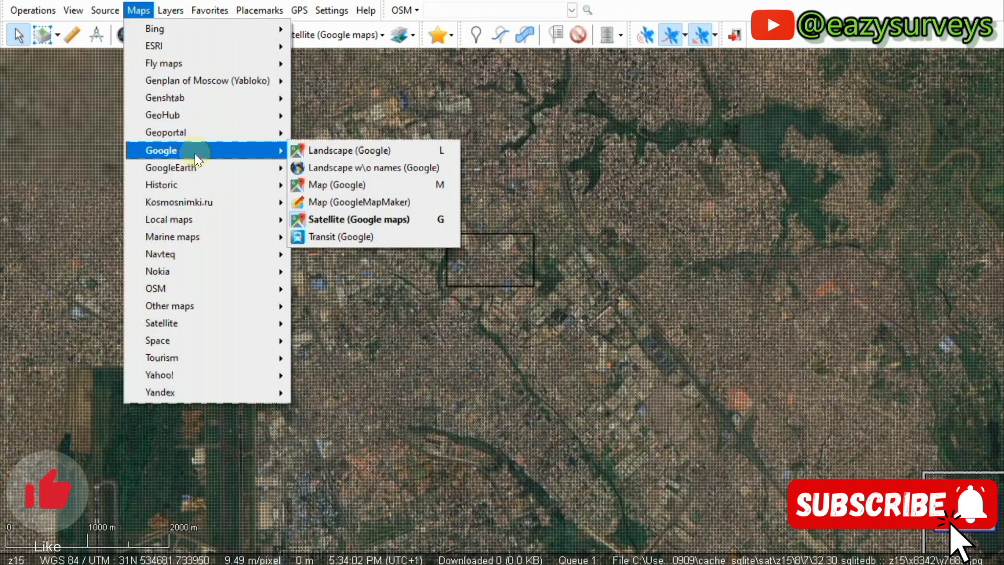
pyautogui.moveTo(208, 288)
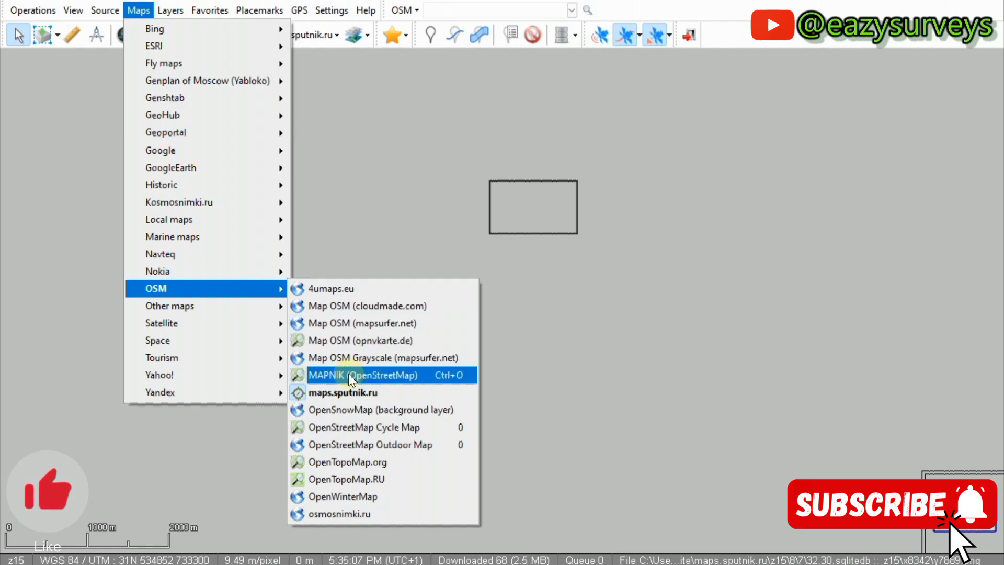
pyautogui.press('Escape')
pyautogui.click(348, 377)
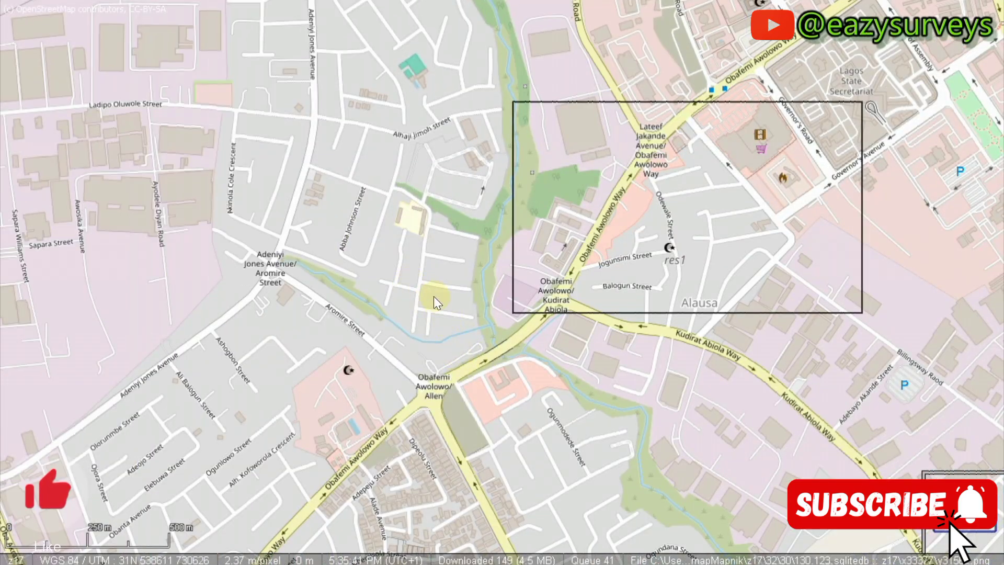
pyautogui.scroll(-1, 434, 296)
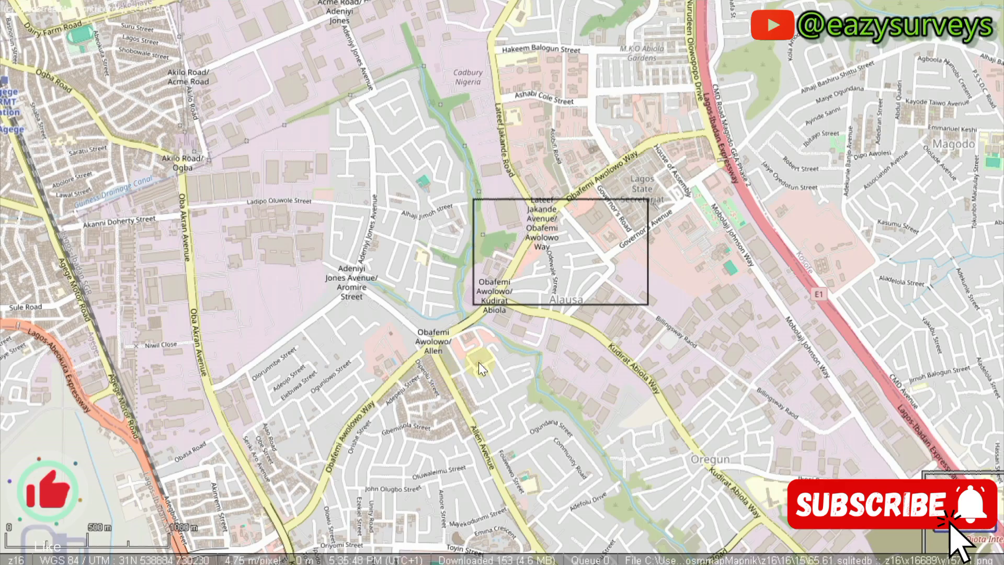
pyautogui.scroll(1, 471, 377)
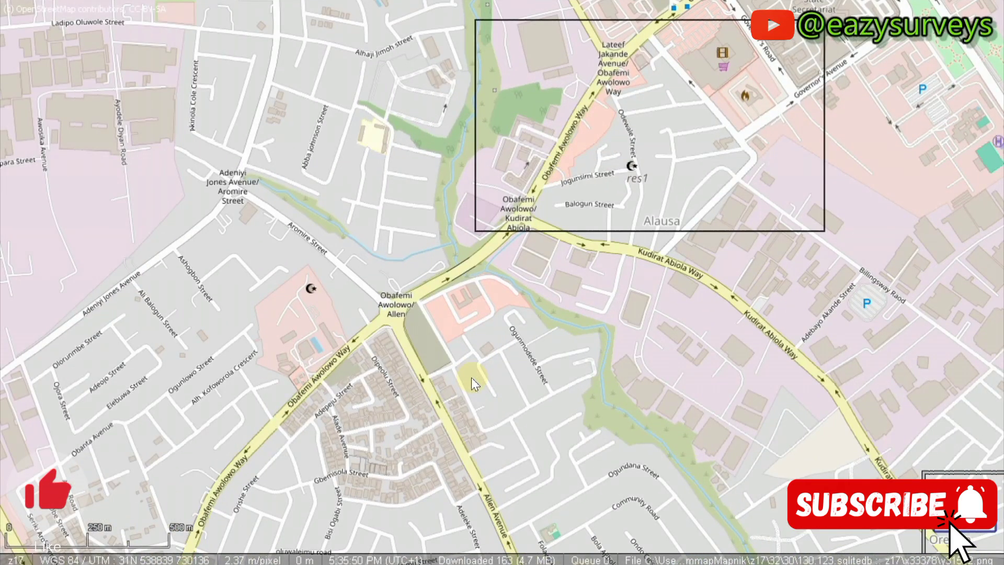